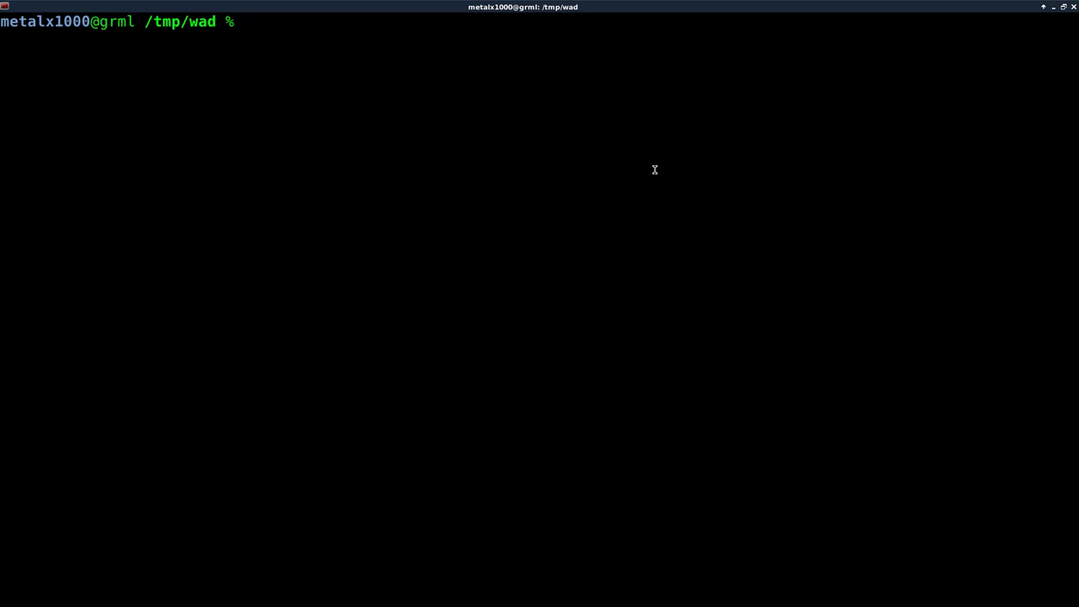
Paste and run 'sudo aptitude install' for mhwaveedit, gimp, imagemagick, deutex and prboom
middle_click(412, 217)
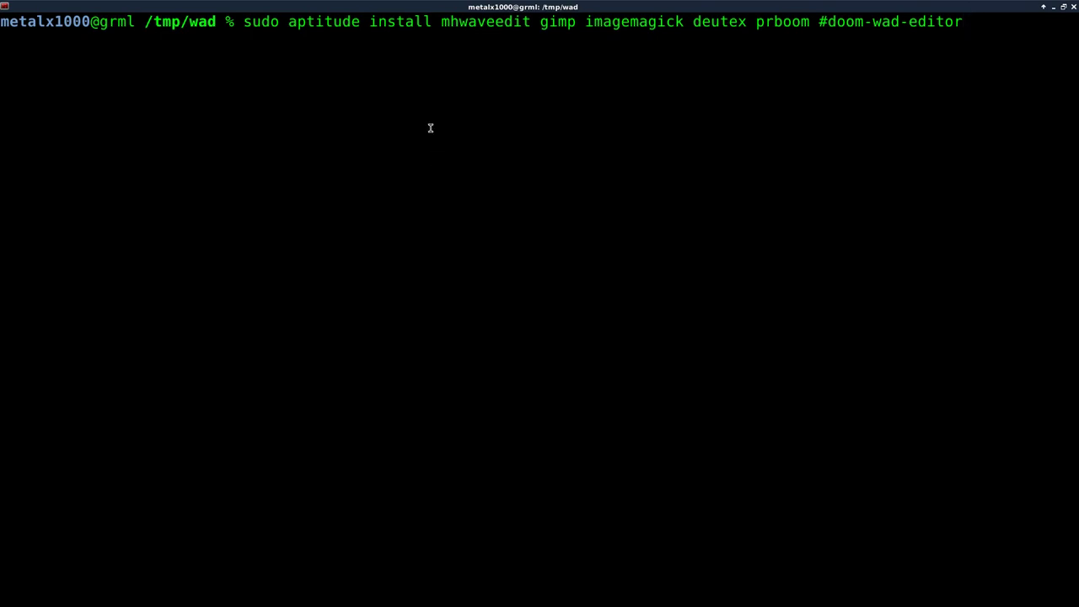
double_click(473, 24)
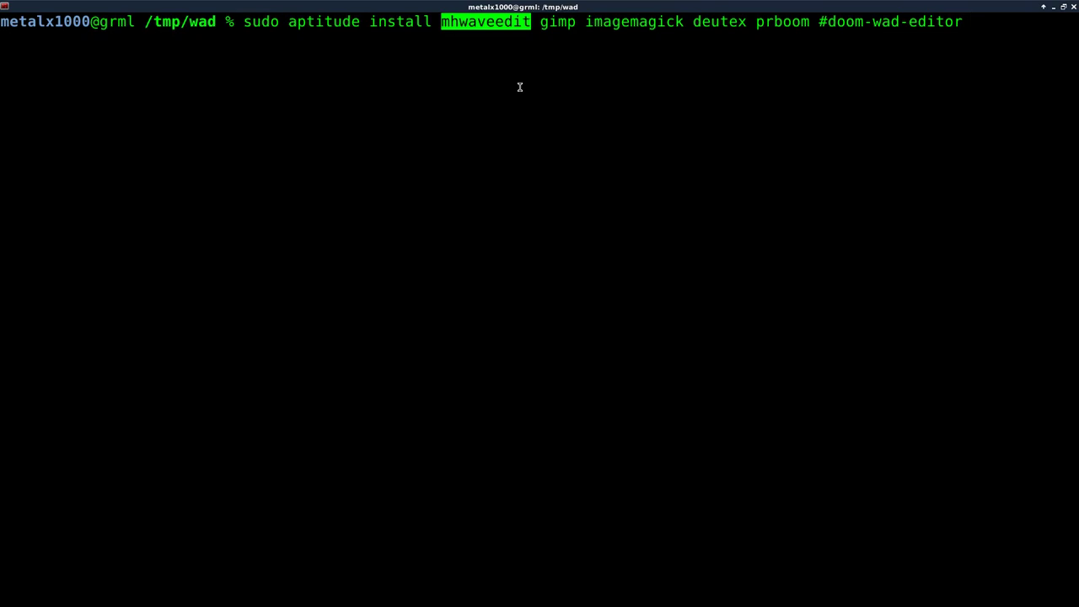
double_click(553, 23)
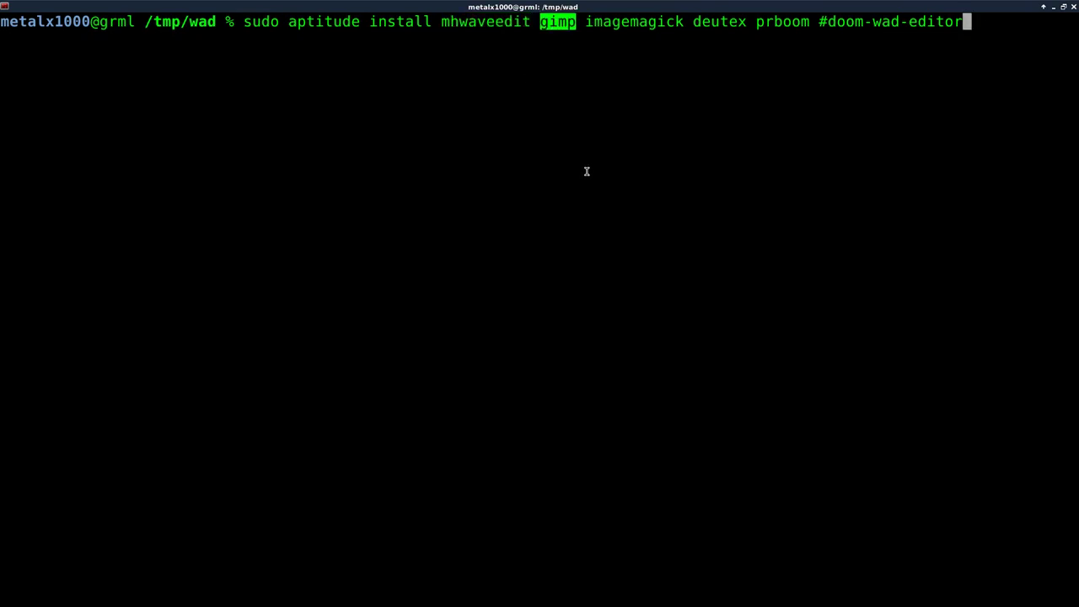
double_click(624, 23)
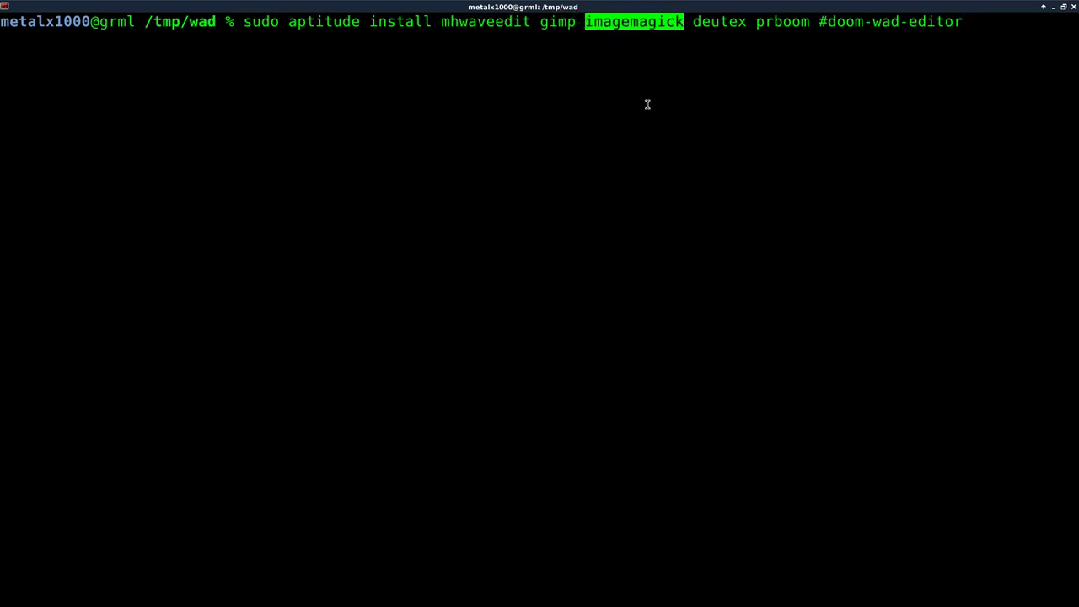
double_click(706, 23)
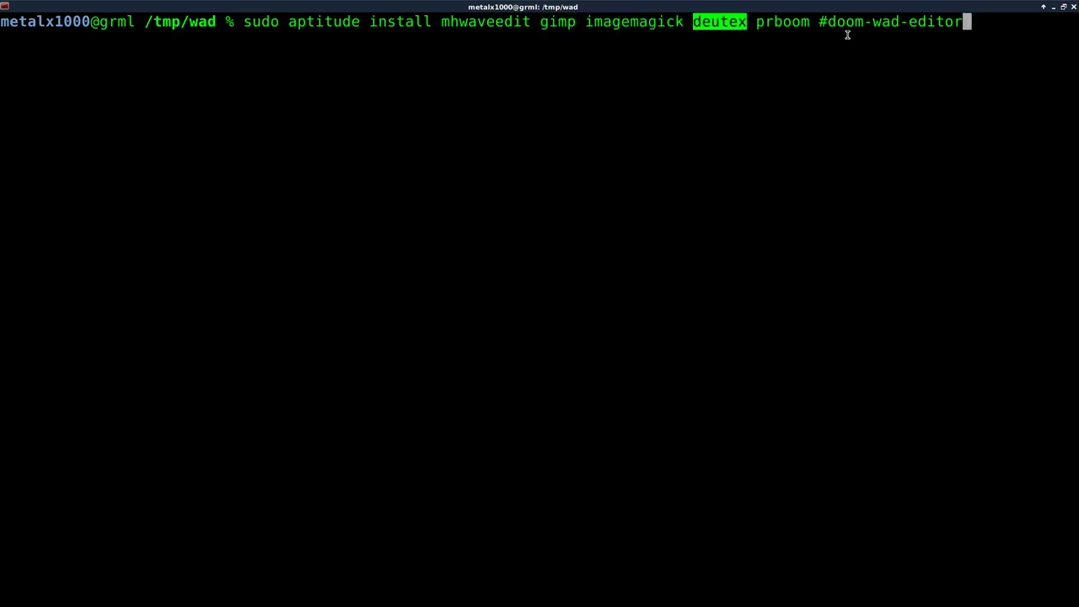
left_click_drag(828, 21, 961, 26)
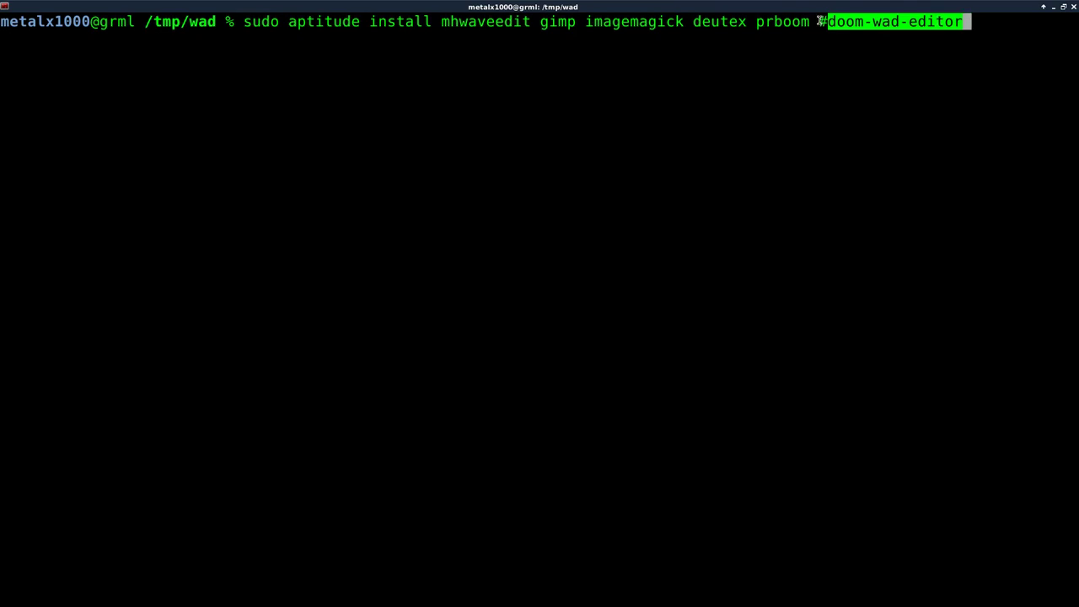
left_click(820, 21)
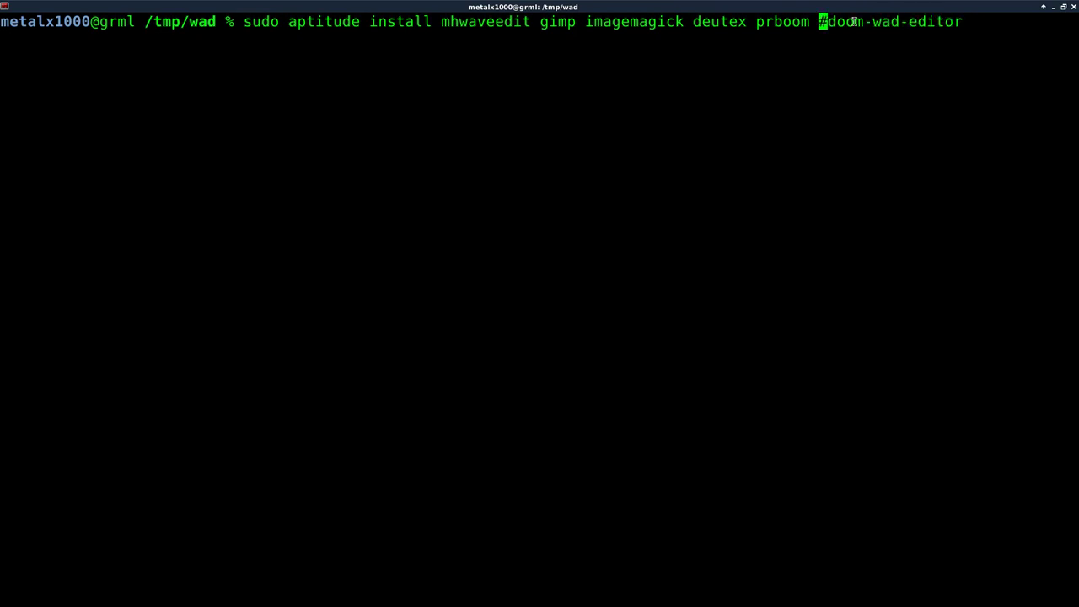
double_click(707, 27)
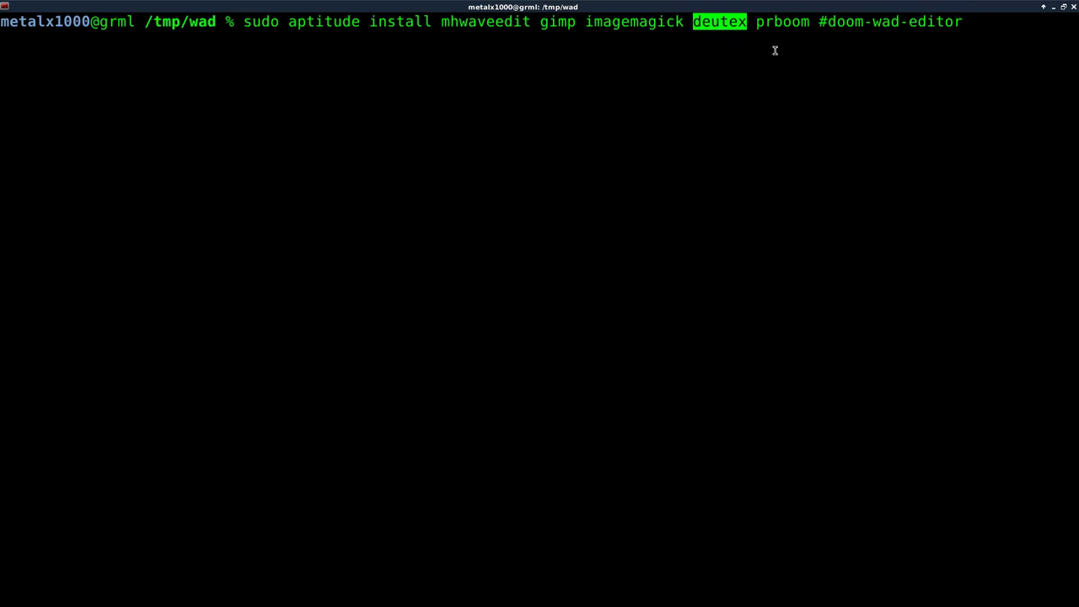
double_click(776, 23)
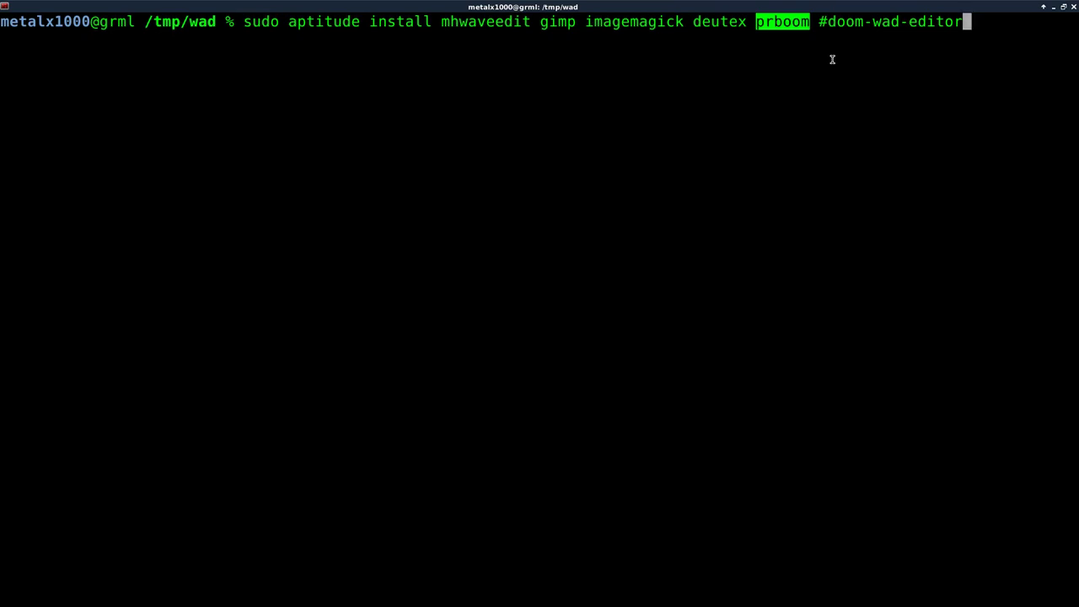
key("Return")
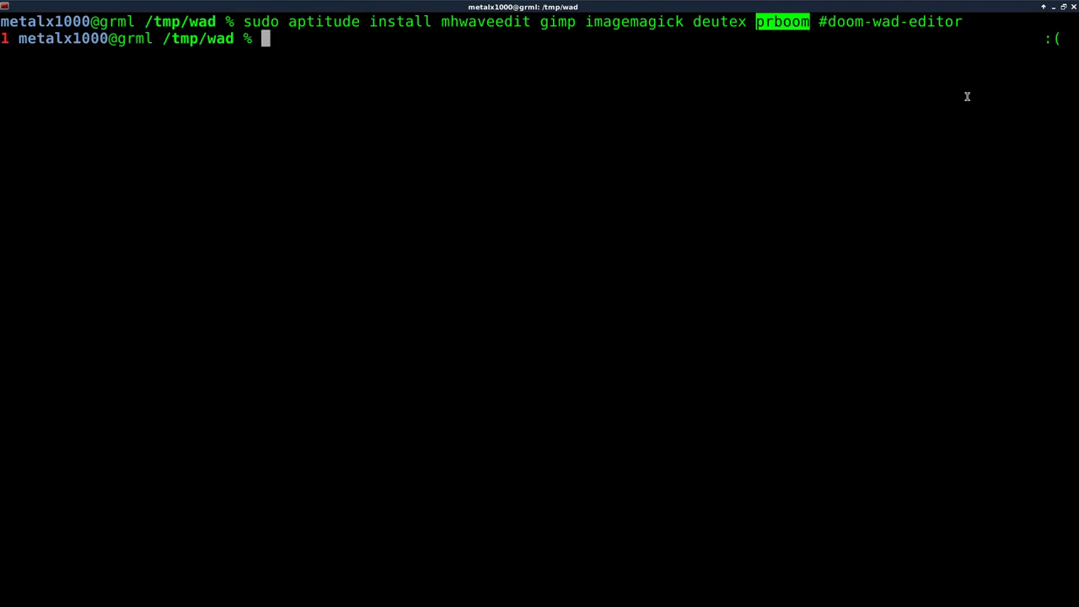
Run deutex -doom /usr/share/games/doom/doom.wad -xtract to extract doom.wad
left_click(777, 224)
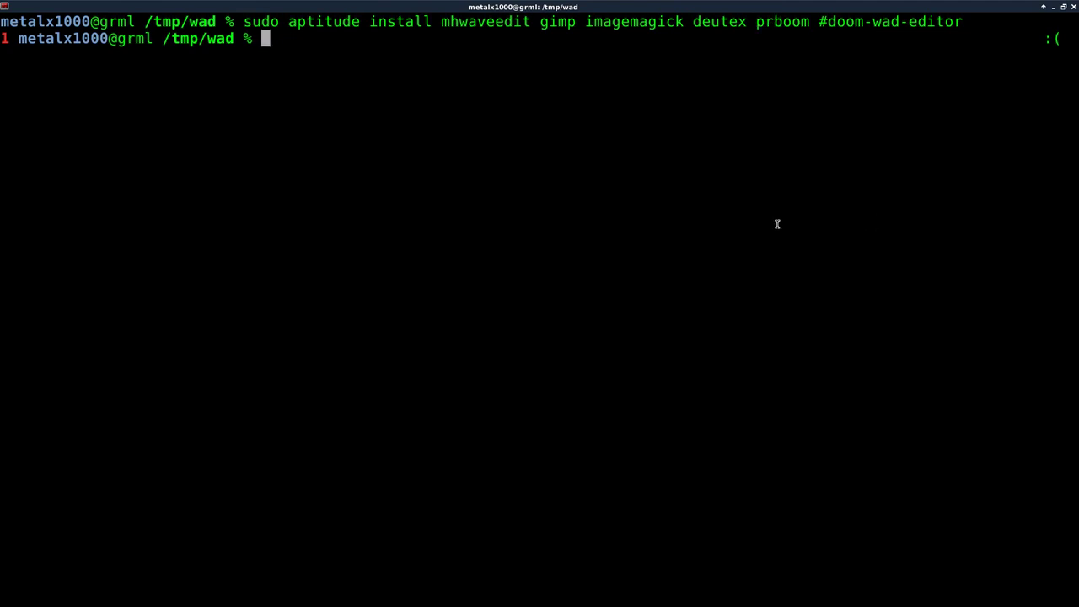
type("dey")
key("BackSpace")
type("t")
key("BackSpace")
type("u")
key("Tab")
type("-doom")
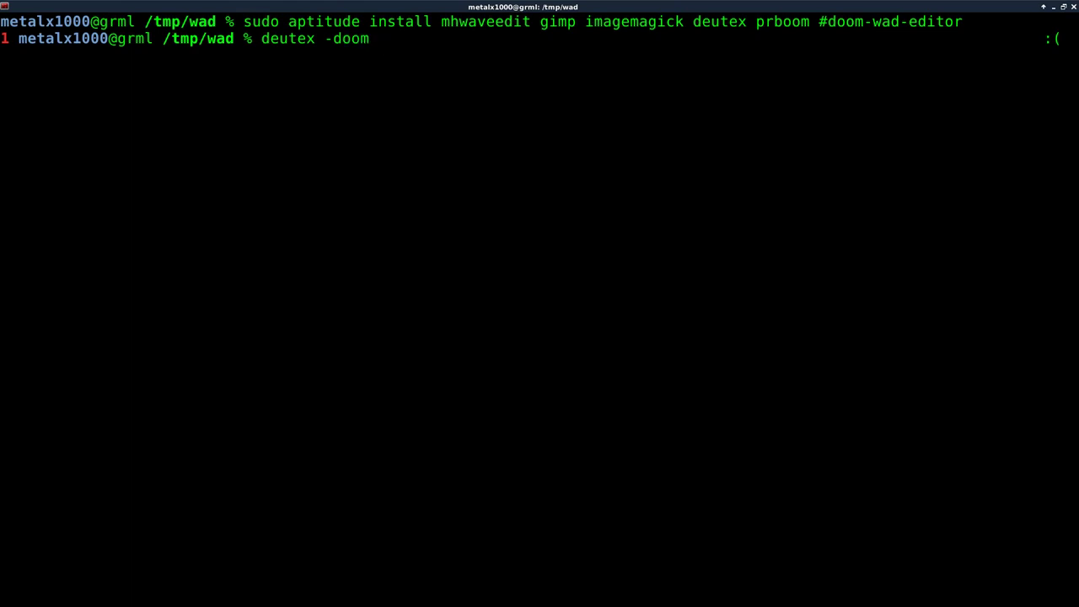
type("2")
key("BackSpace")
type("/usr/share")
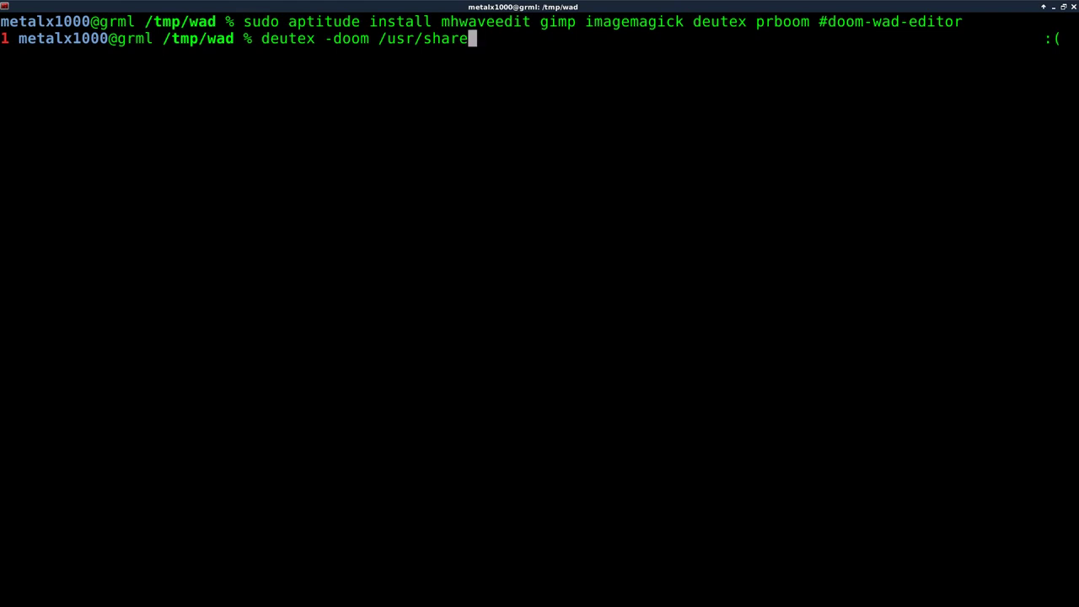
type("/game")
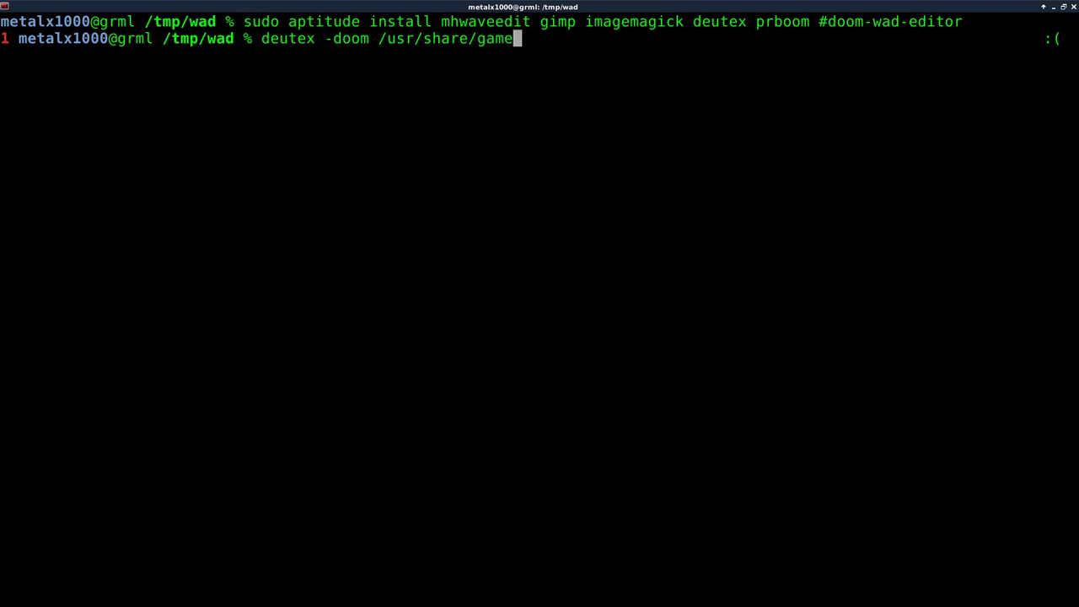
type("/do")
key("Tab")
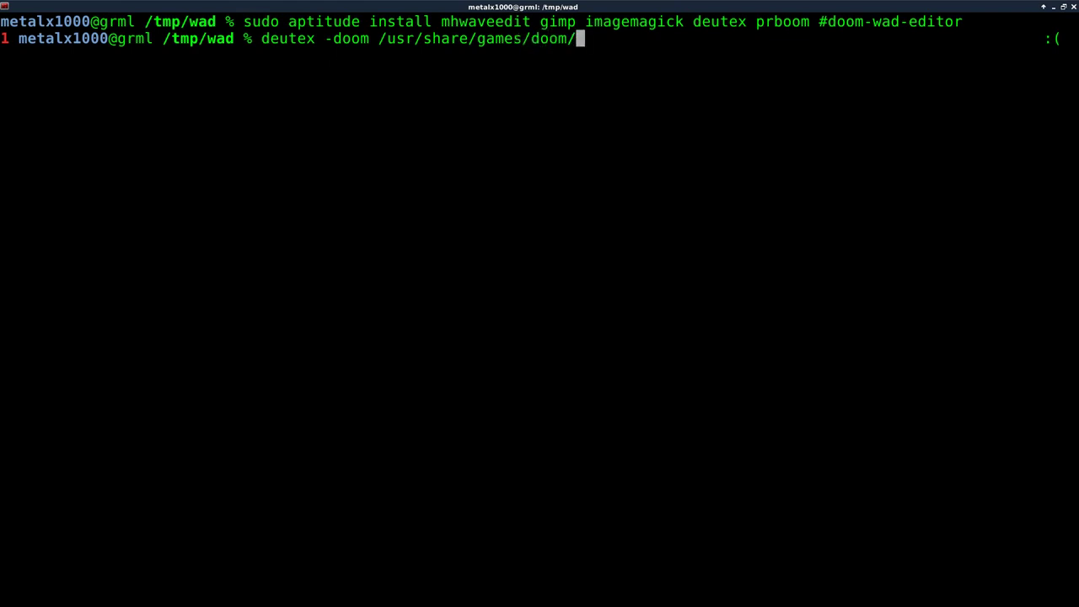
type("doom.wad")
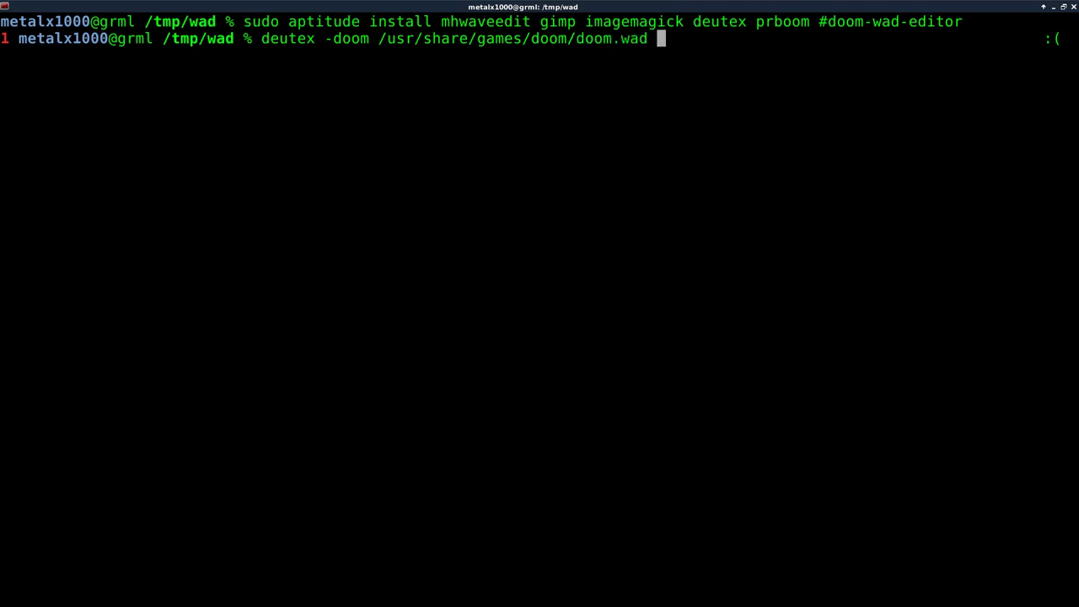
type(" -xt")
key("Tab")
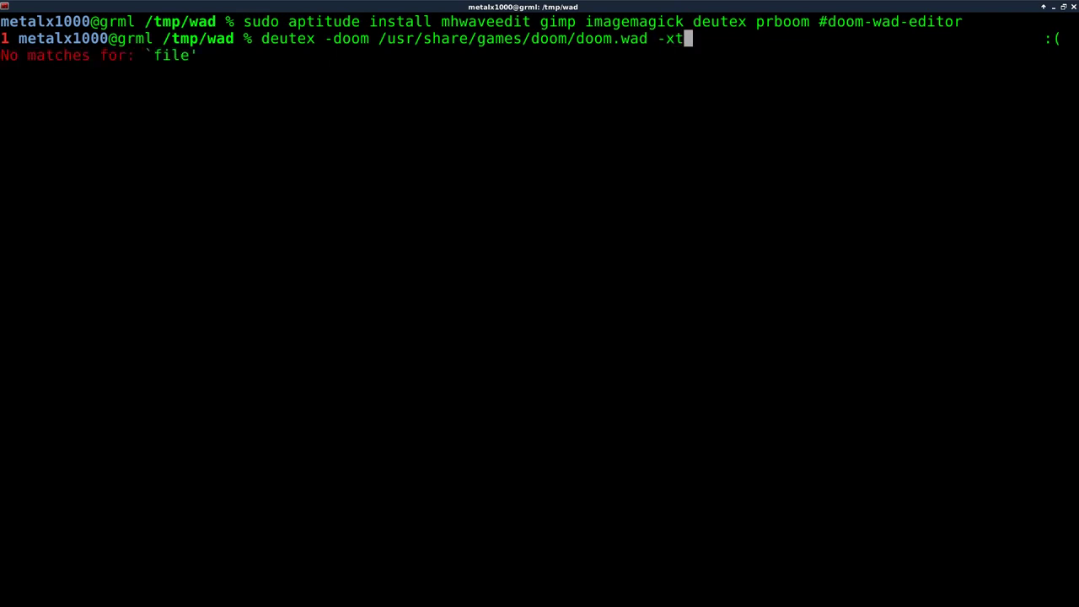
type("ract")
key("Return")
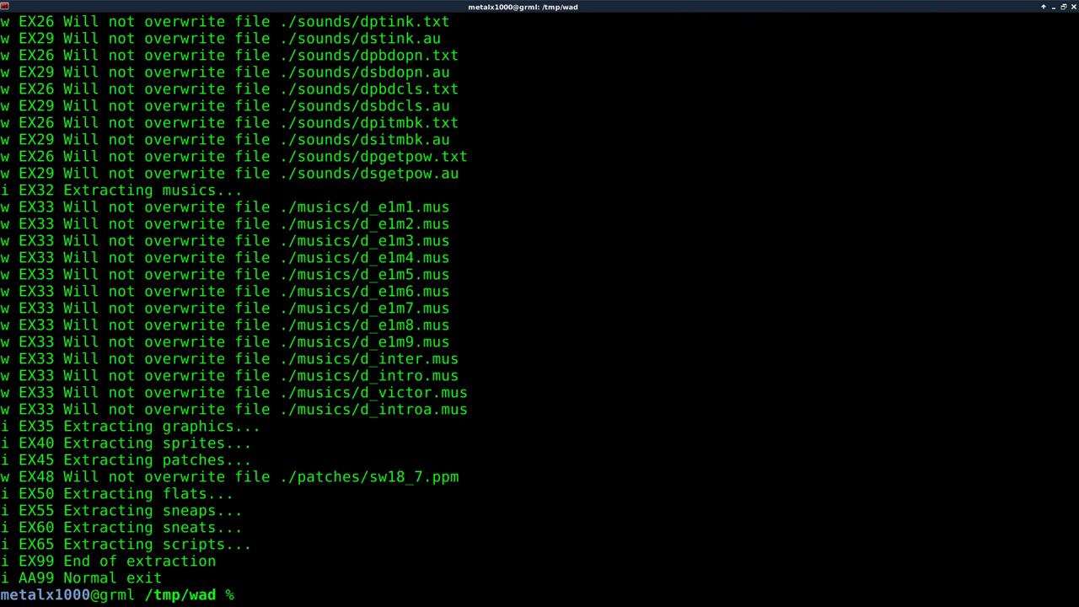
List the extracted folders with ls and launch pcmanfm in /tmp/wad
type("ls")
key("Return")
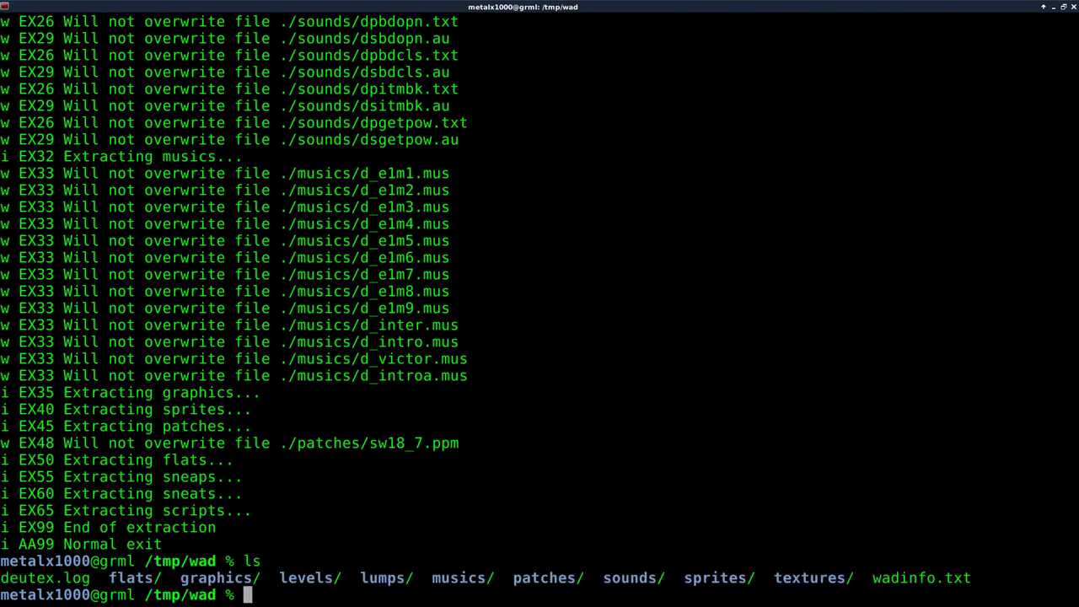
type("pcmanfm")
key("Return")
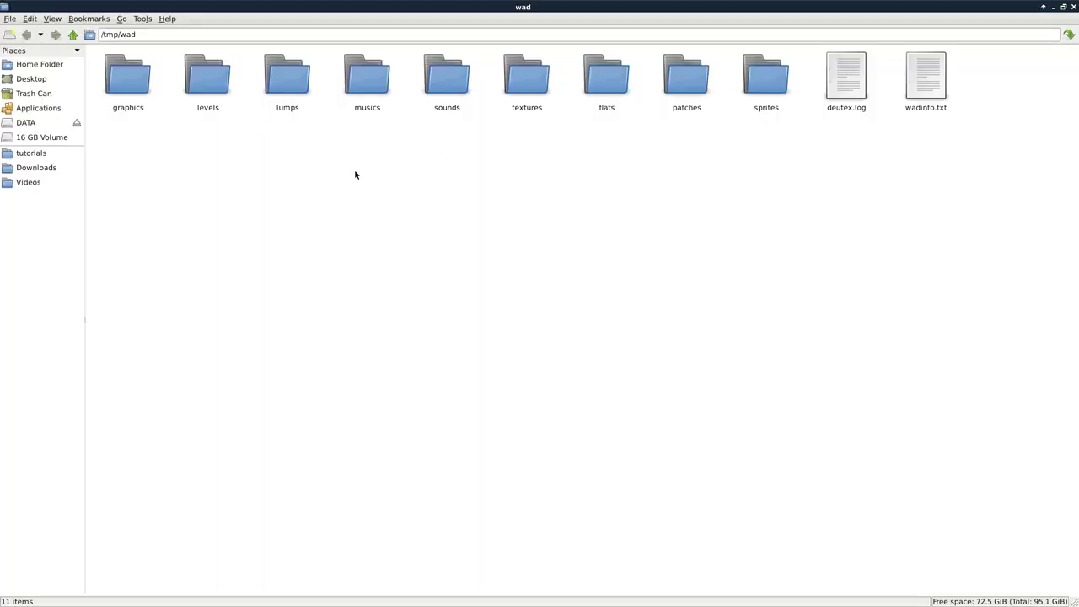
Peek into the levels folder, then go into the graphics folder and browse its images
double_click(218, 83)
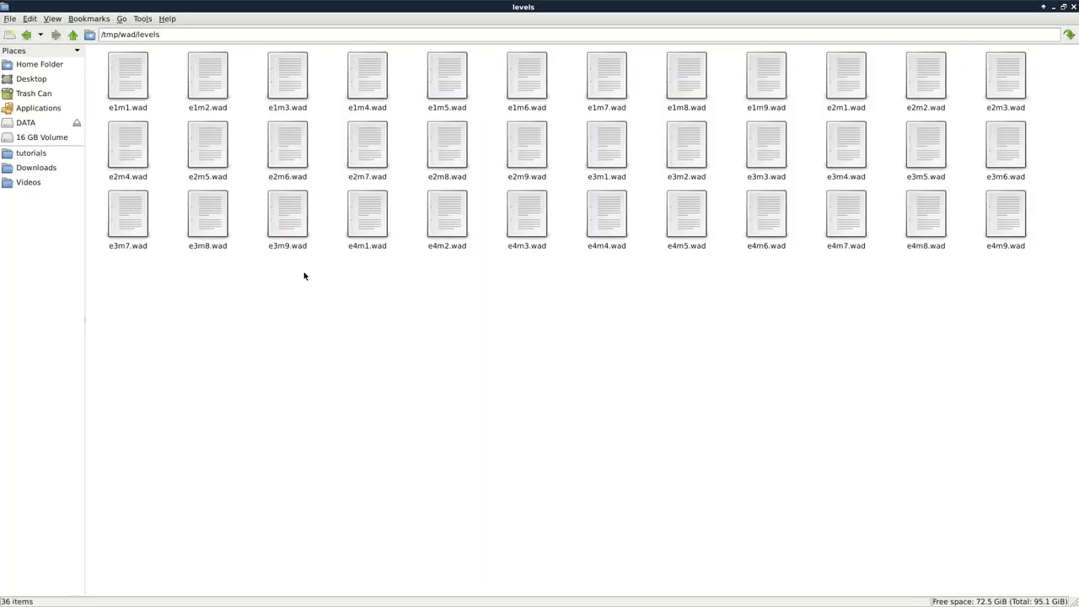
left_click(72, 35)
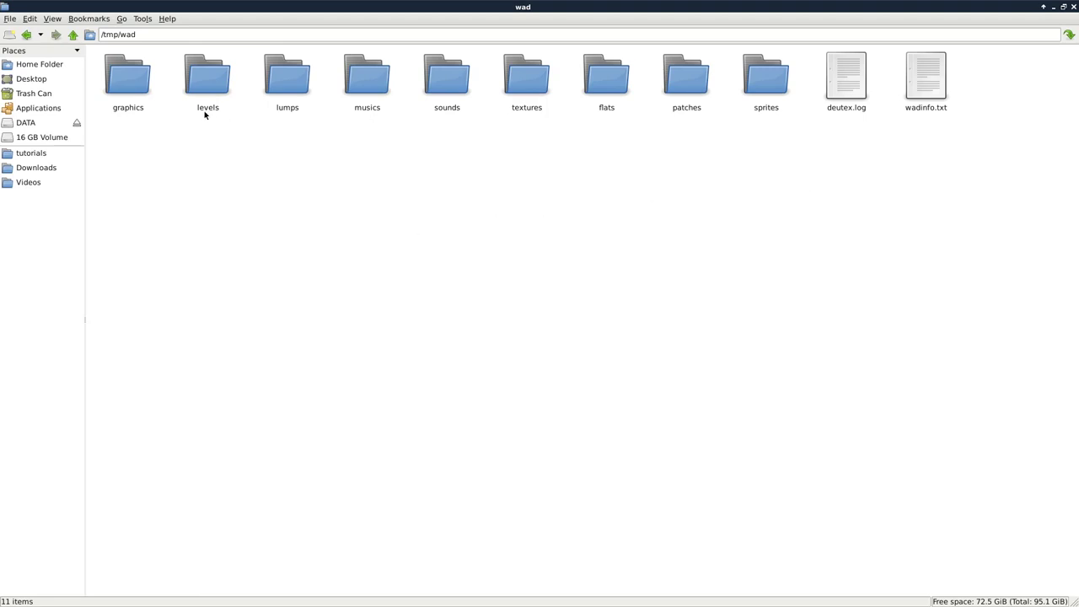
double_click(110, 83)
scroll(431, 209, "down", 5)
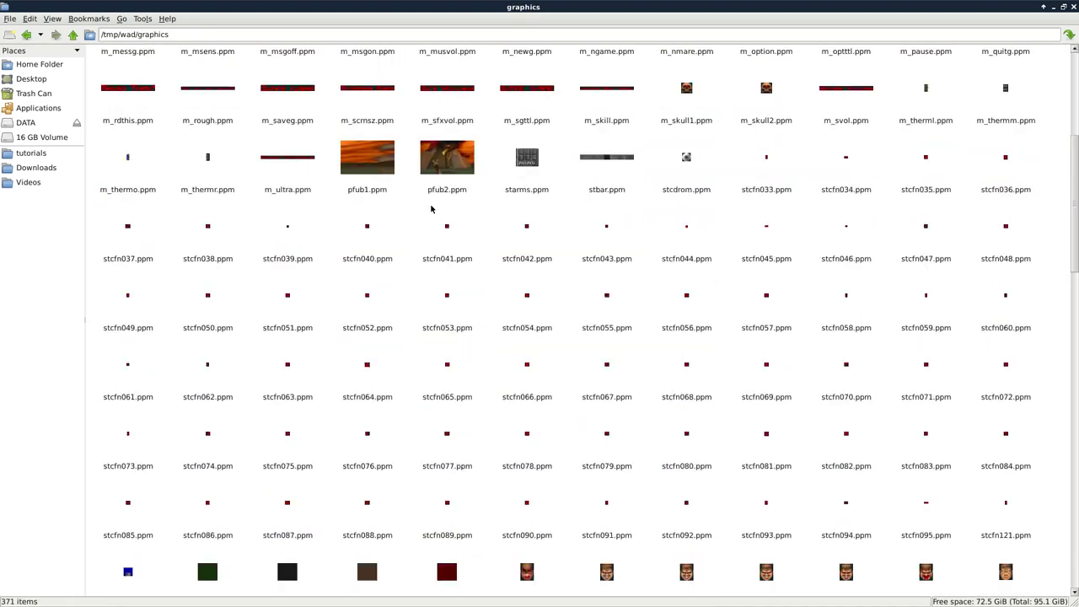
scroll(431, 209, "down", 8)
scroll(523, 257, "up", 4)
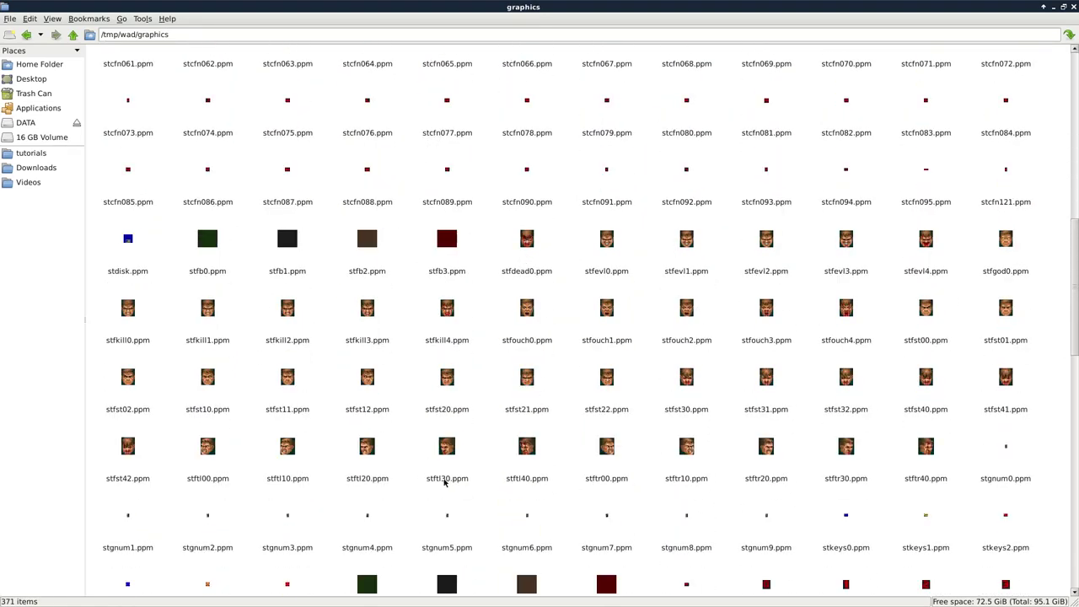
scroll(537, 428, "down", 10)
scroll(613, 369, "up", 5)
scroll(613, 369, "up", 1)
Preview titlepic.ppm in the image viewer and close it
left_click(522, 336)
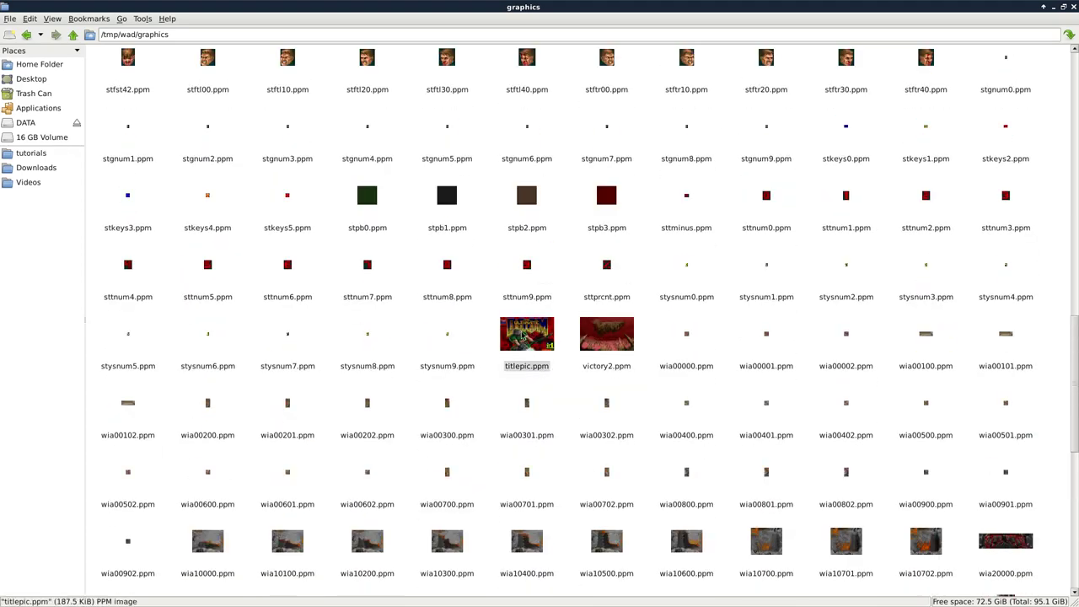
double_click(523, 336)
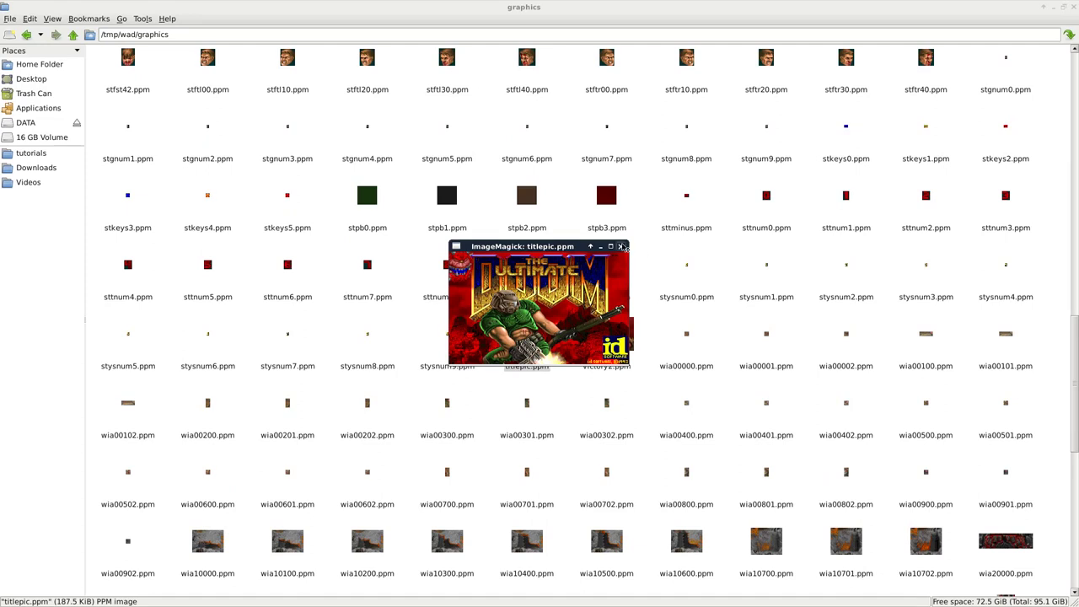
left_click(621, 246)
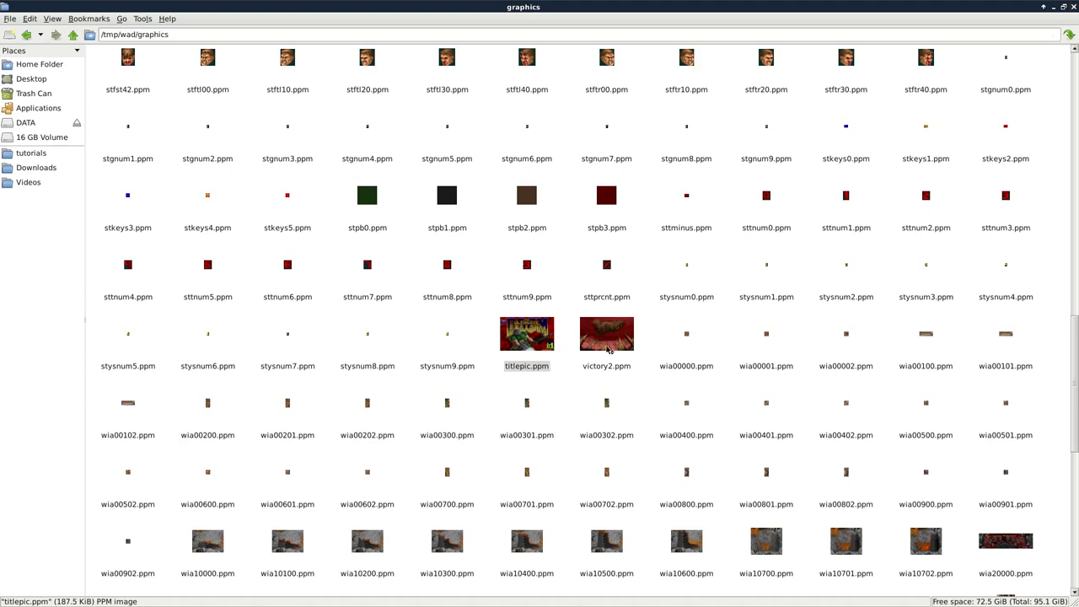
Open titlepic.ppm with GNU Image Manipulation Program and zoom to 200%
right_click(516, 344)
left_click(582, 378)
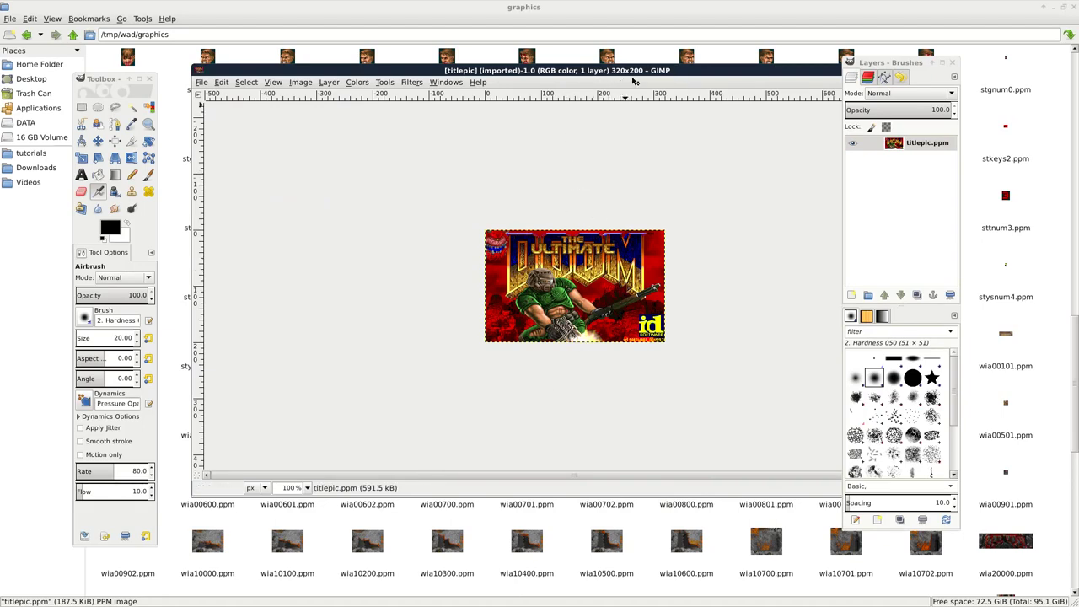
key("2")
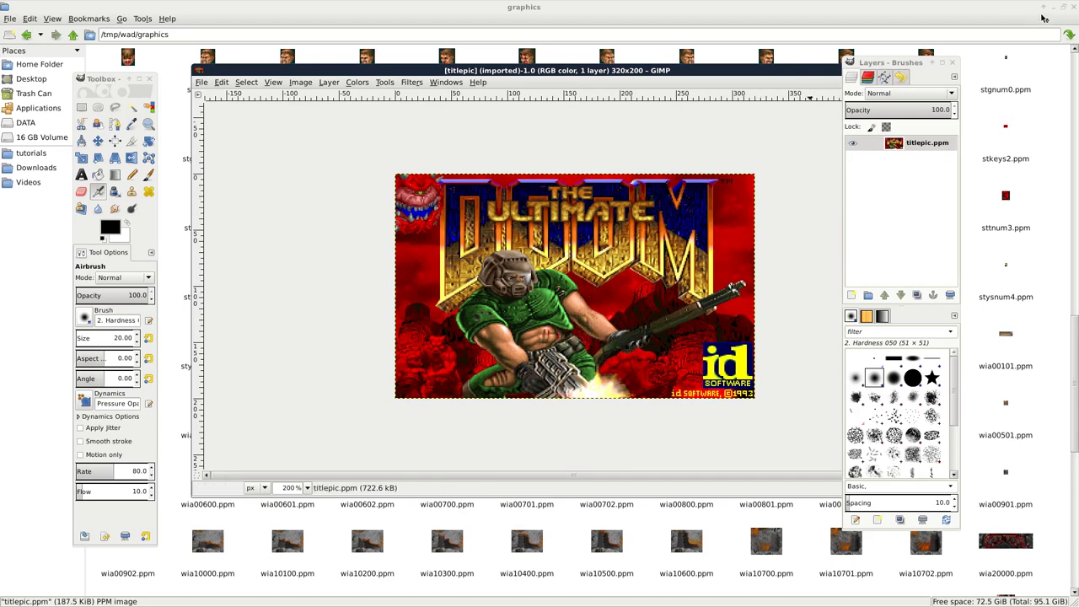
Stop pcmanfm and paste the wget command saving to /tmp/title.jpg
key("alt+Tab")
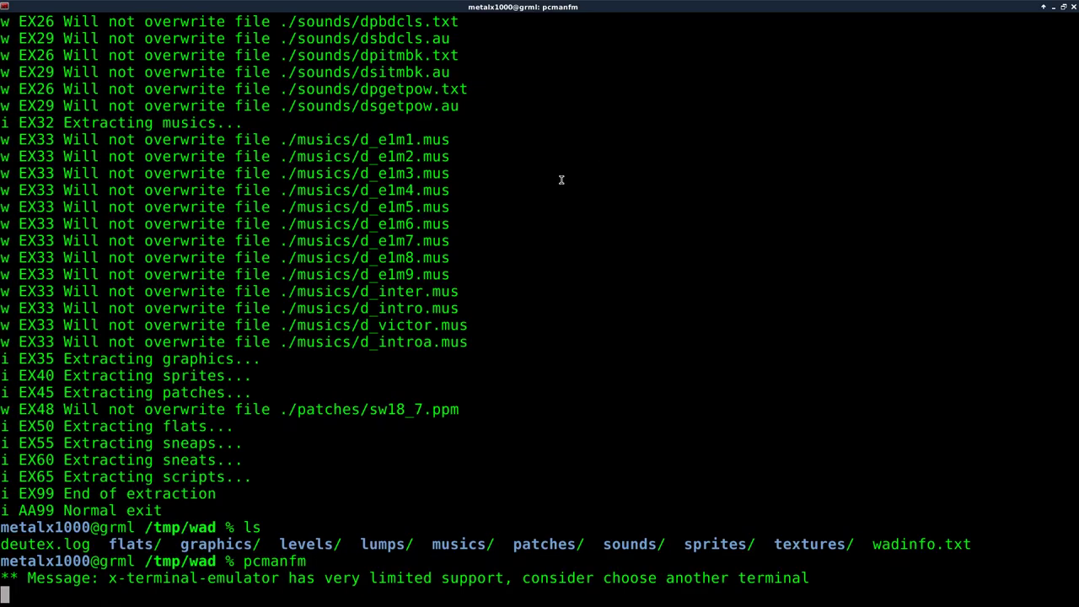
key("ctrl+c")
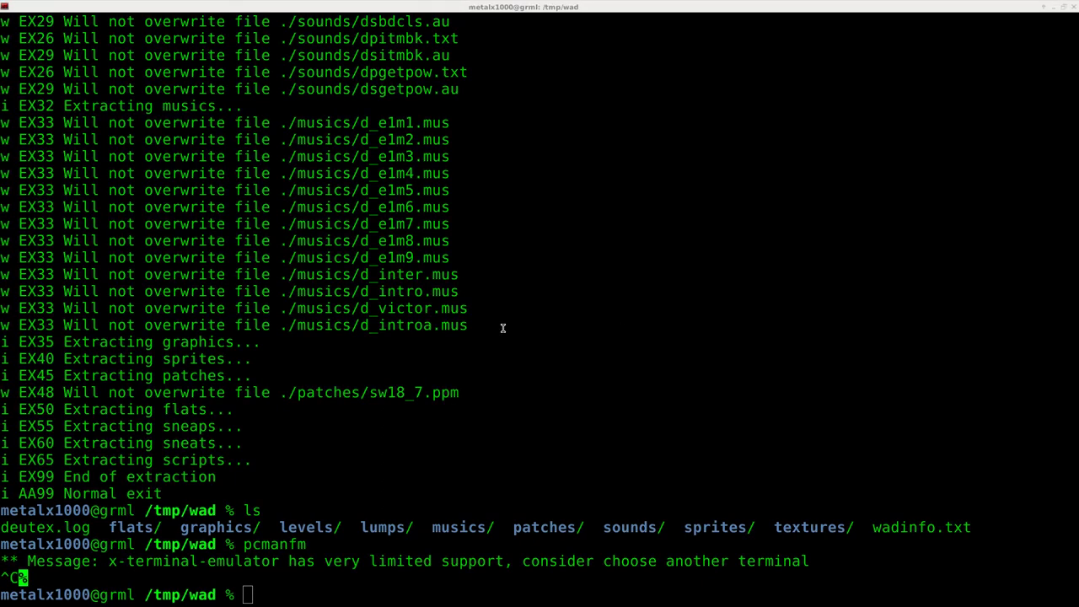
middle_click(520, 306)
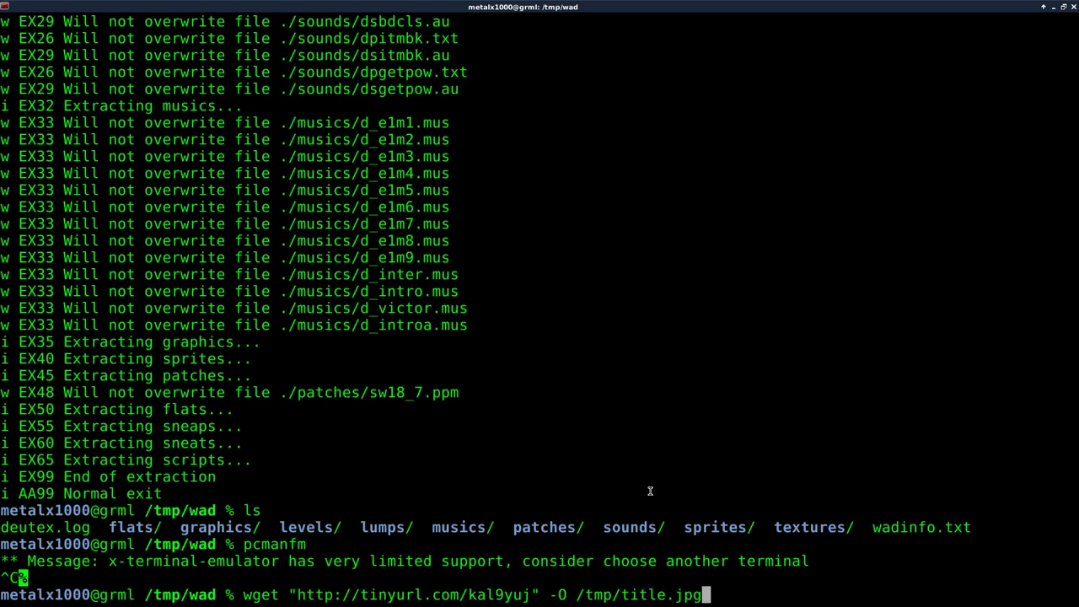
Open the wget URL in the web browser and copy the link address
right_click(459, 595)
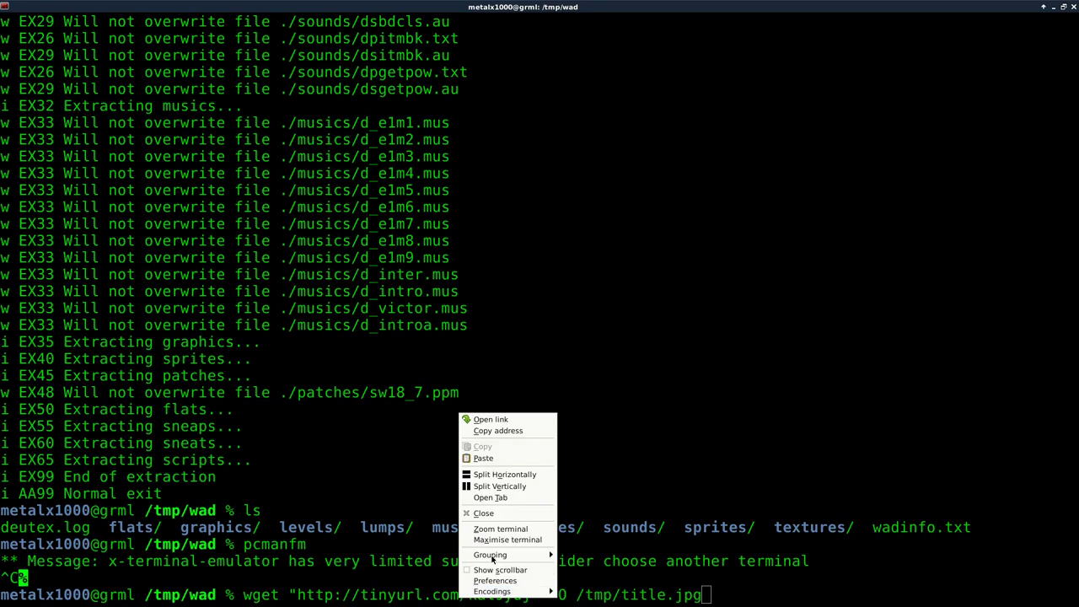
left_click(525, 419)
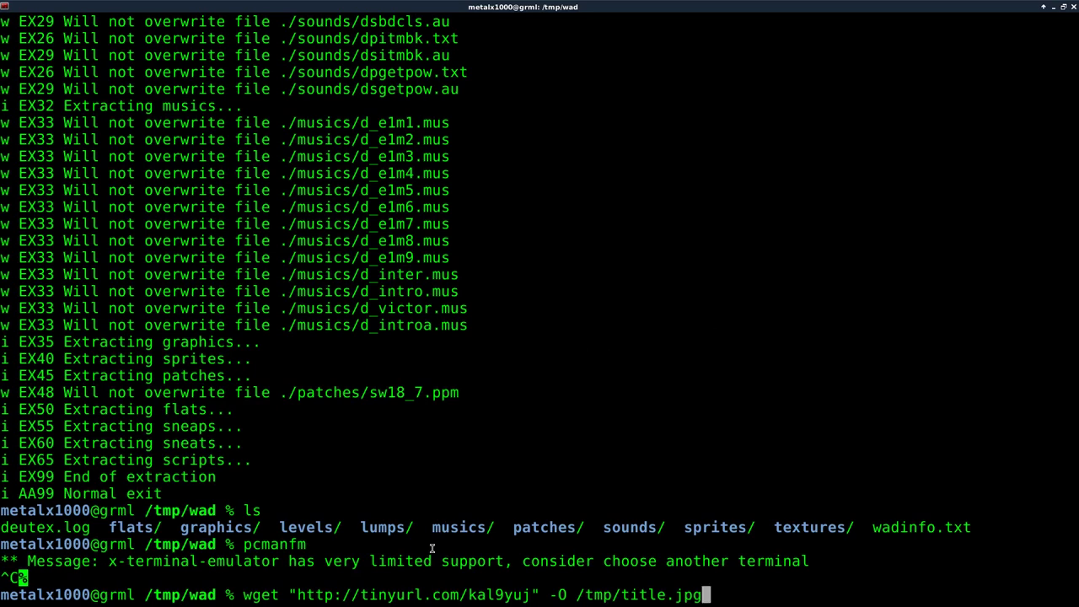
right_click(428, 592)
left_click(451, 429)
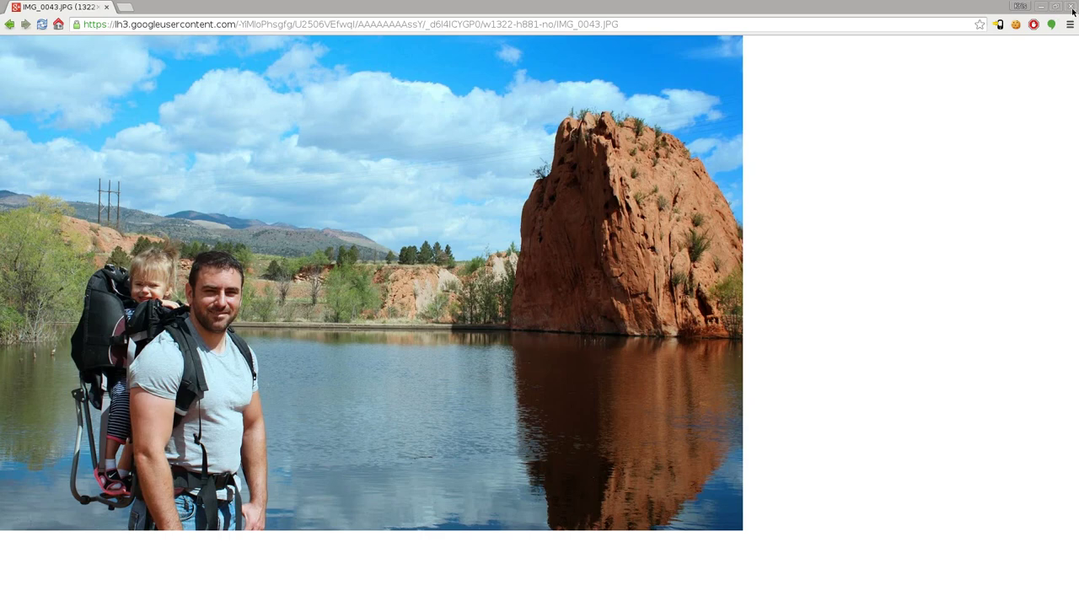
Save the lakeside photo into /tmp as main.JPG, then close Chrome
right_click(496, 124)
left_click(578, 132)
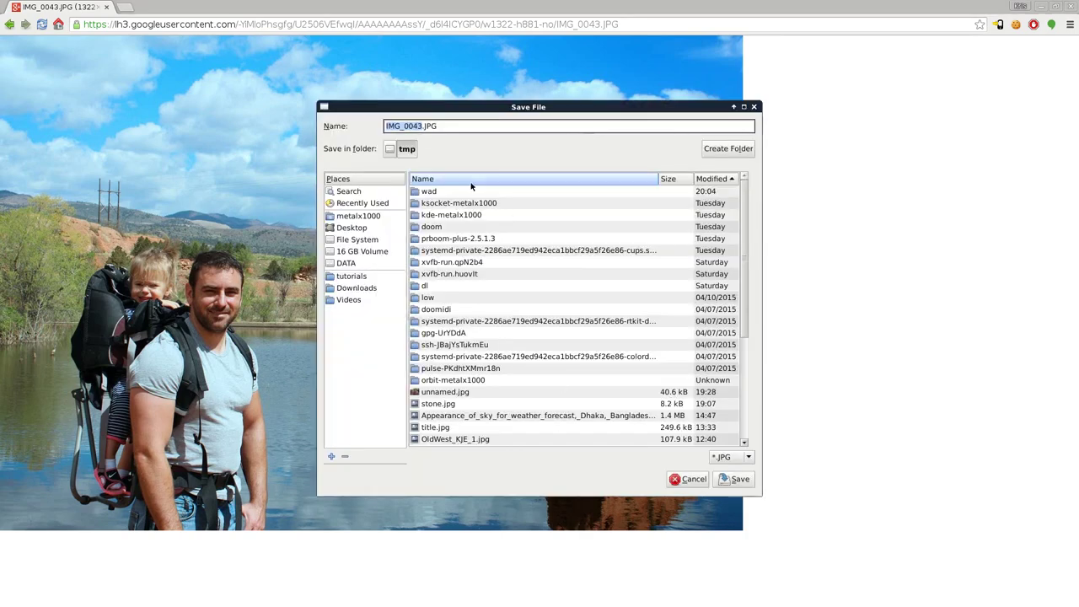
type("main")
key("Return")
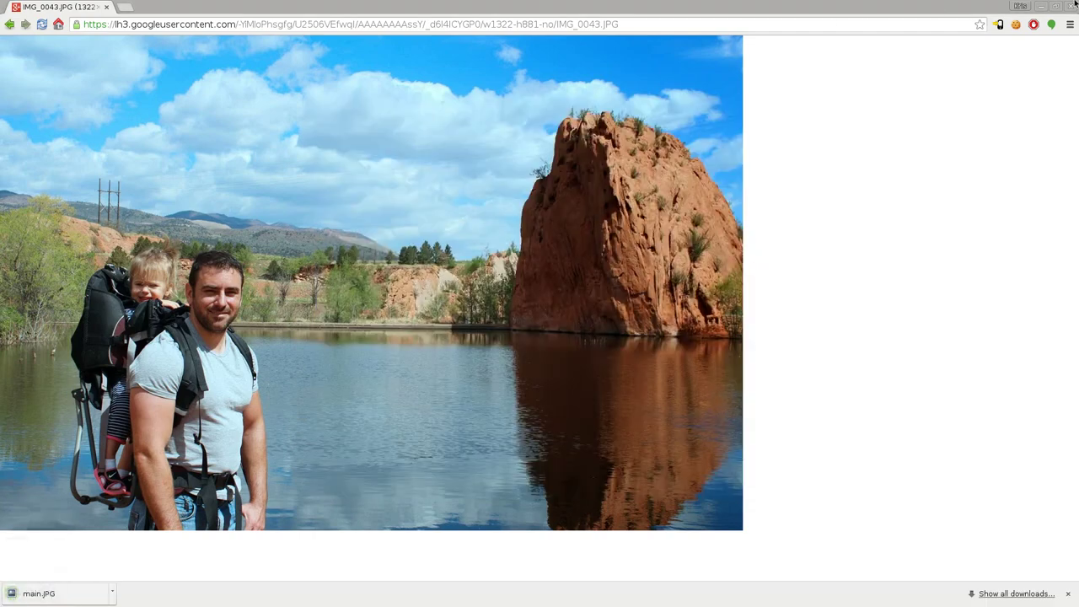
left_click(1072, 5)
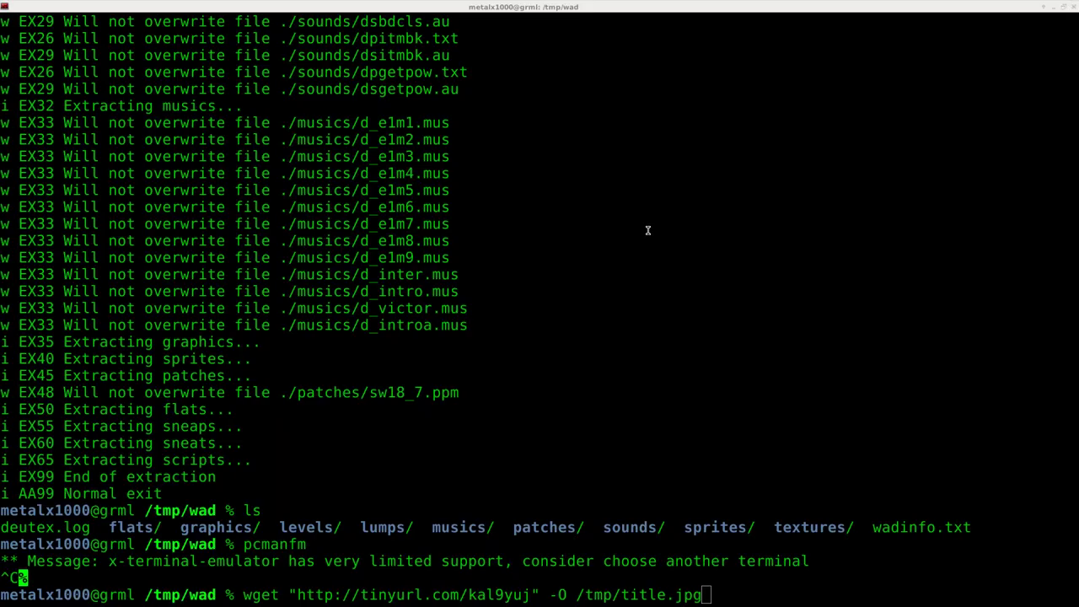
Open main.JPG in GIMP from the Recently Used list
key("alt+Tab")
key("alt+Tab")
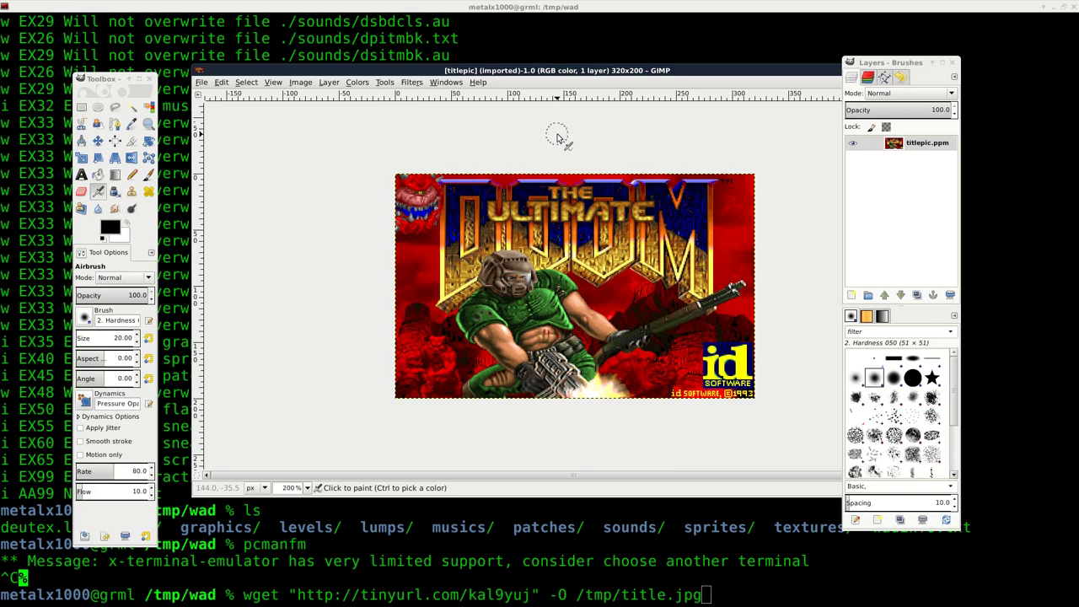
key("ctrl+o")
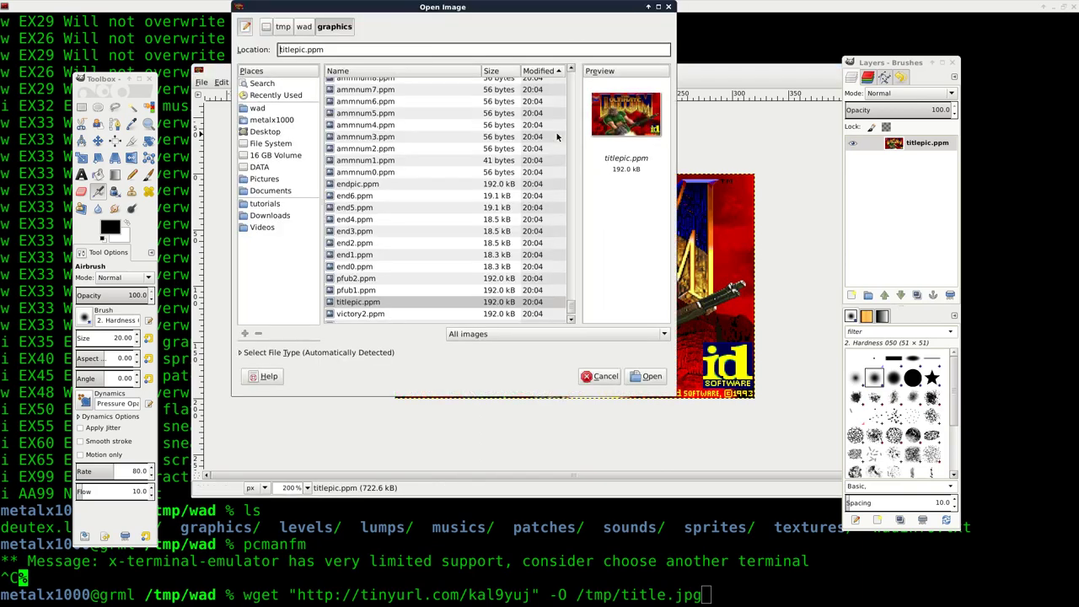
left_click(295, 98)
double_click(343, 66)
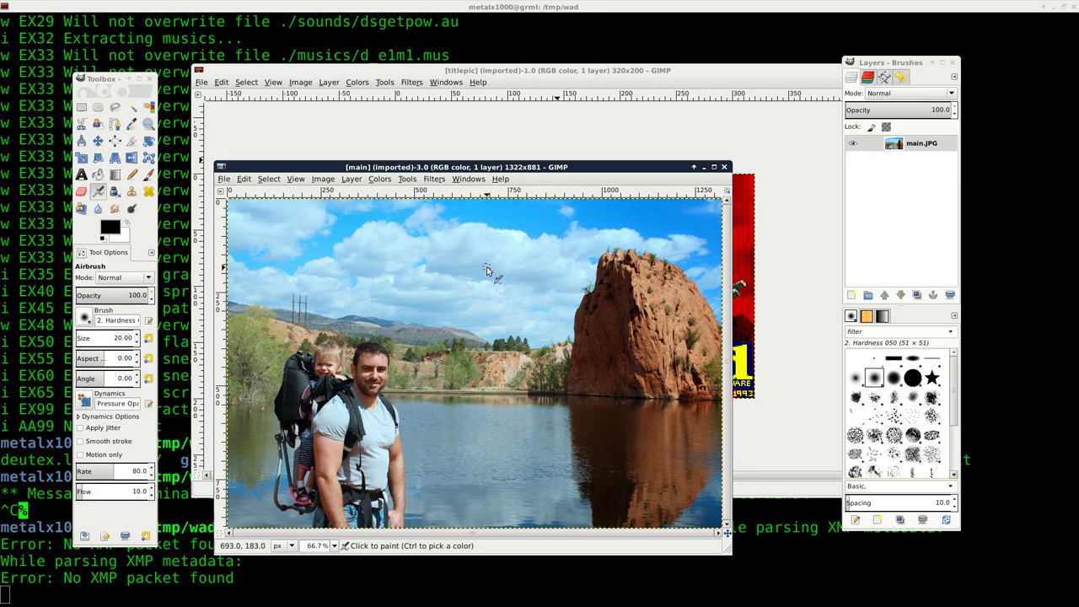
Shrink main.JPG with Scale Image, entering a new width, to 500×333 pixels
left_click(325, 179)
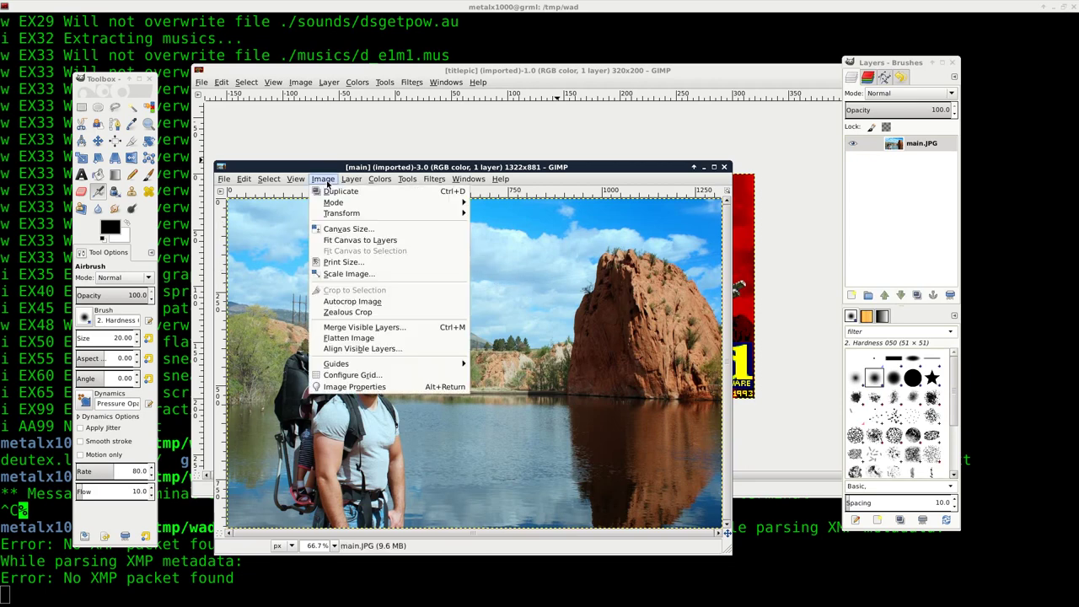
left_click(349, 229)
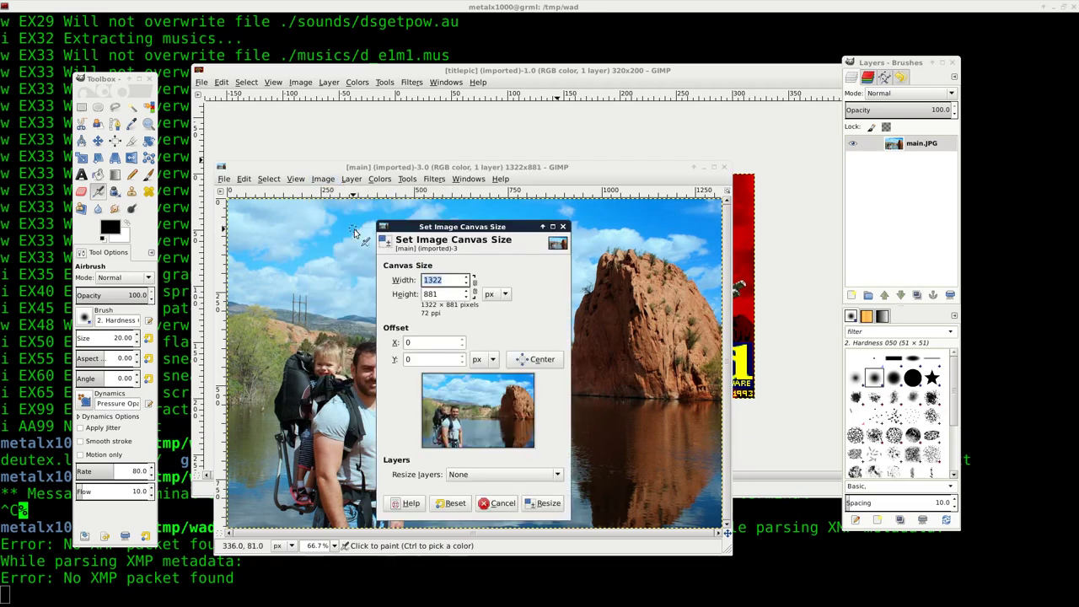
key("Escape")
left_click(324, 180)
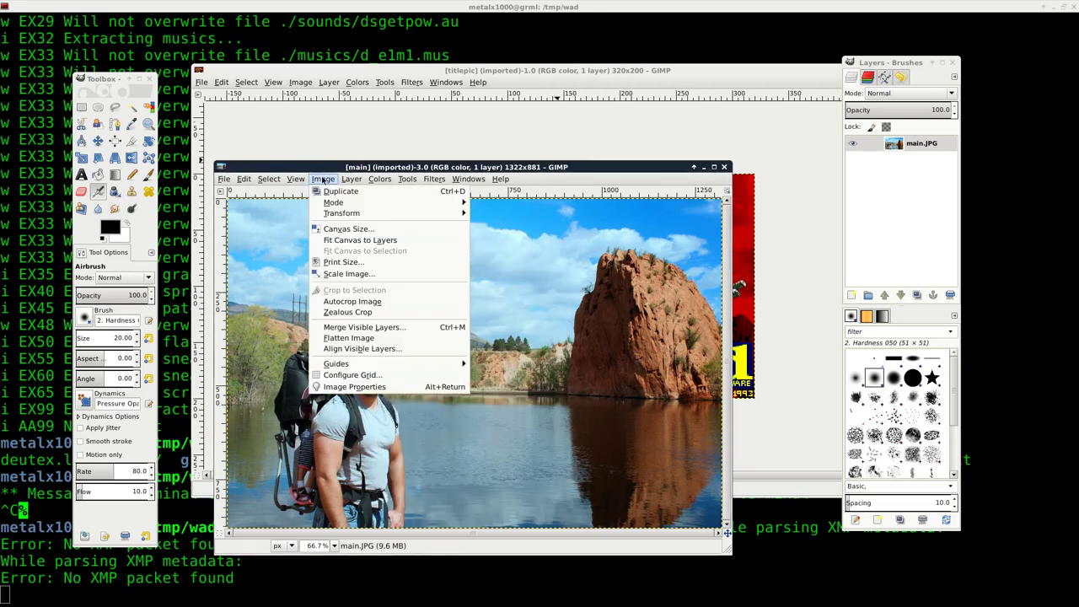
left_click(352, 274)
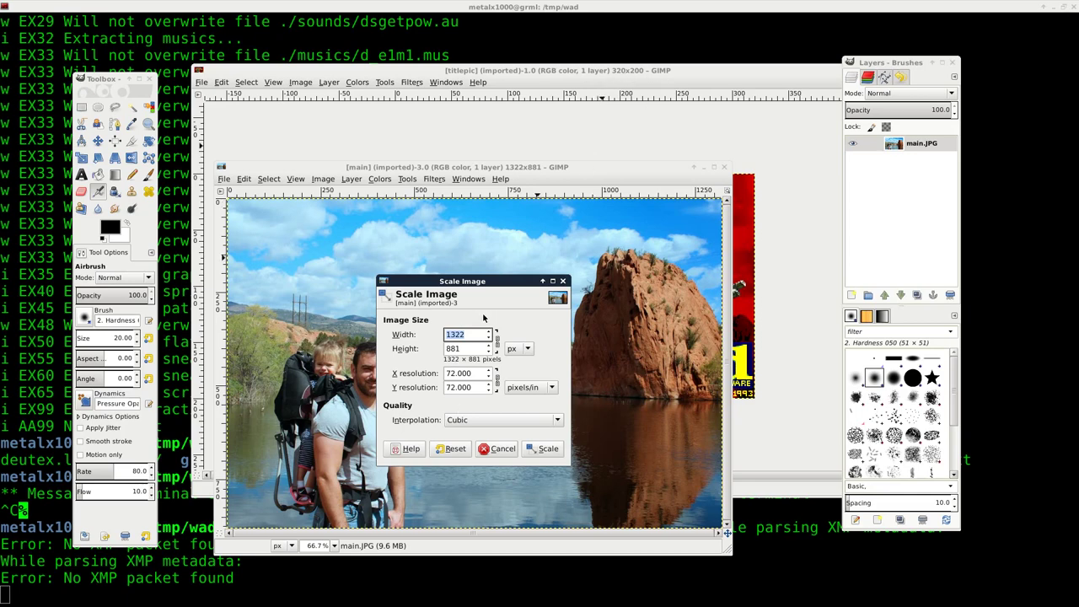
type("300")
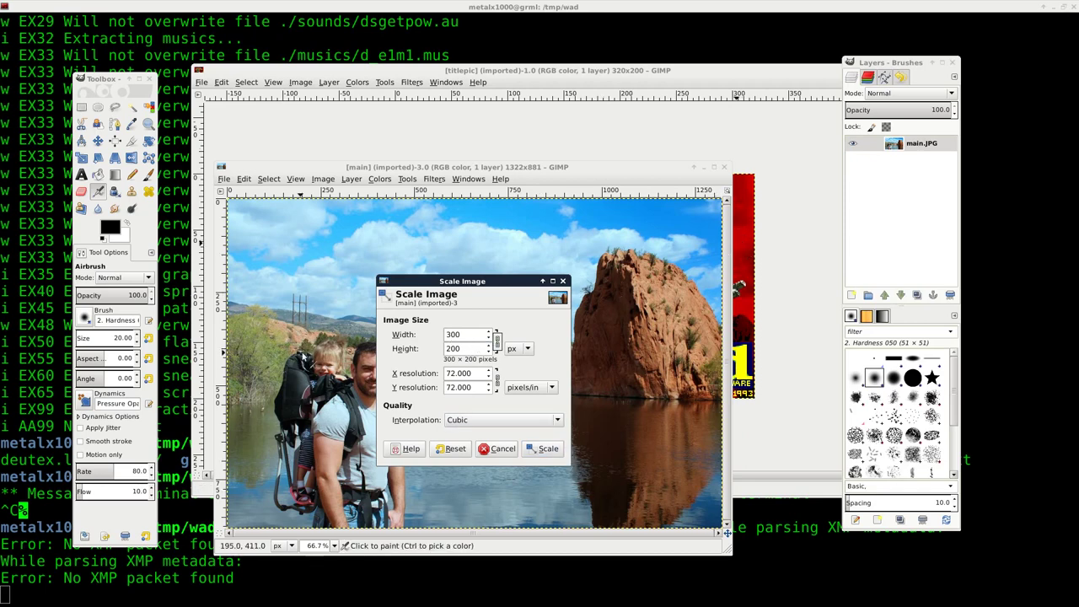
double_click(469, 335)
type("320")
left_click(533, 450)
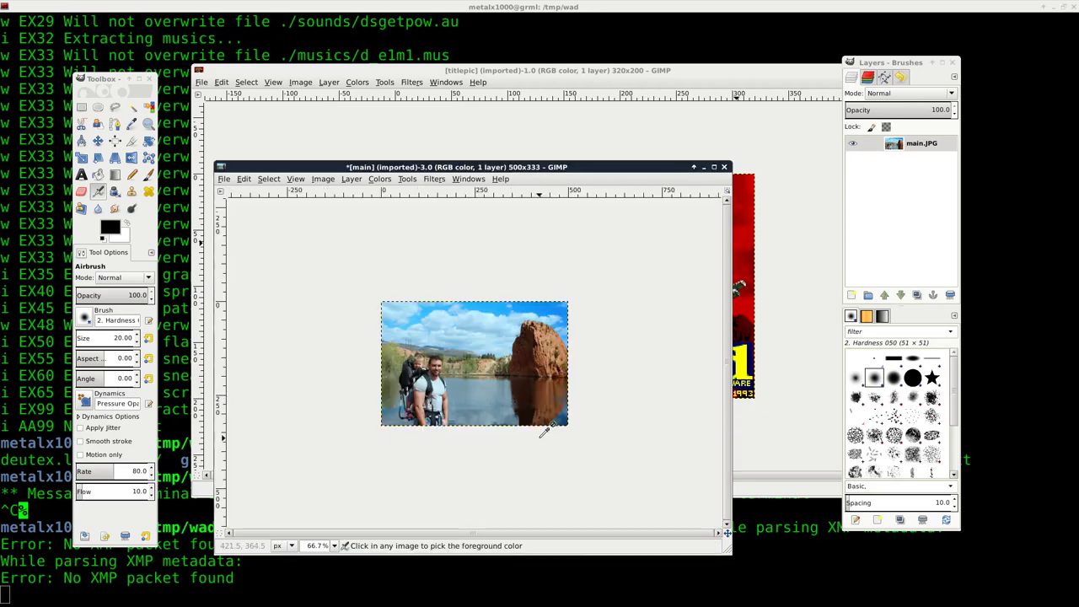
Paste the scaled photo into titlepic, shift it left and down, and make it a new layer
key("ctrl+c")
left_click(581, 70)
key("ctrl+v")
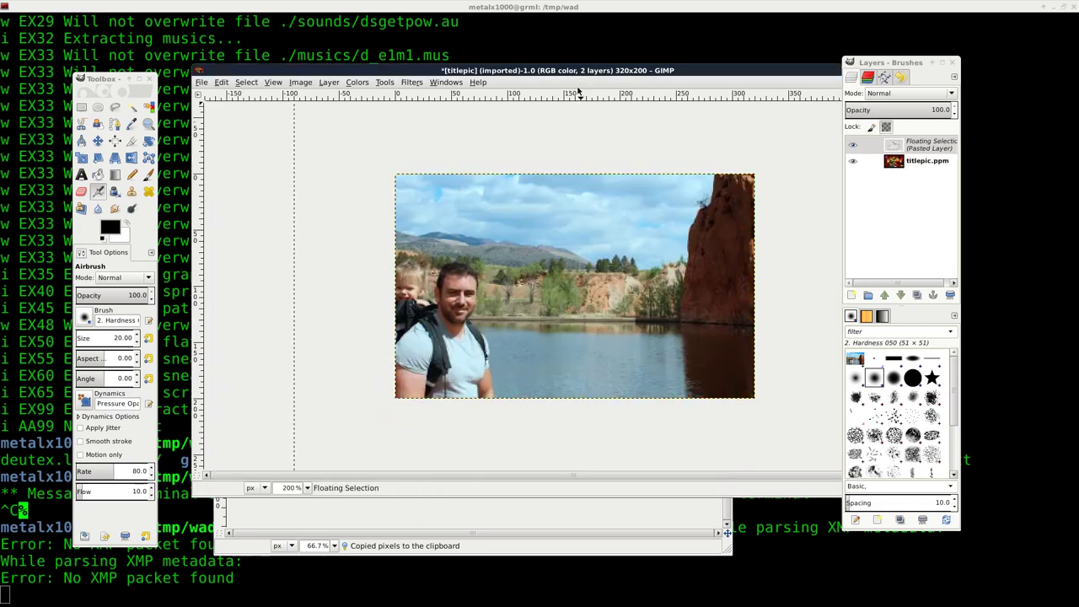
key("m")
left_click_drag(628, 283, 555, 298)
right_click(929, 149)
left_click(933, 175)
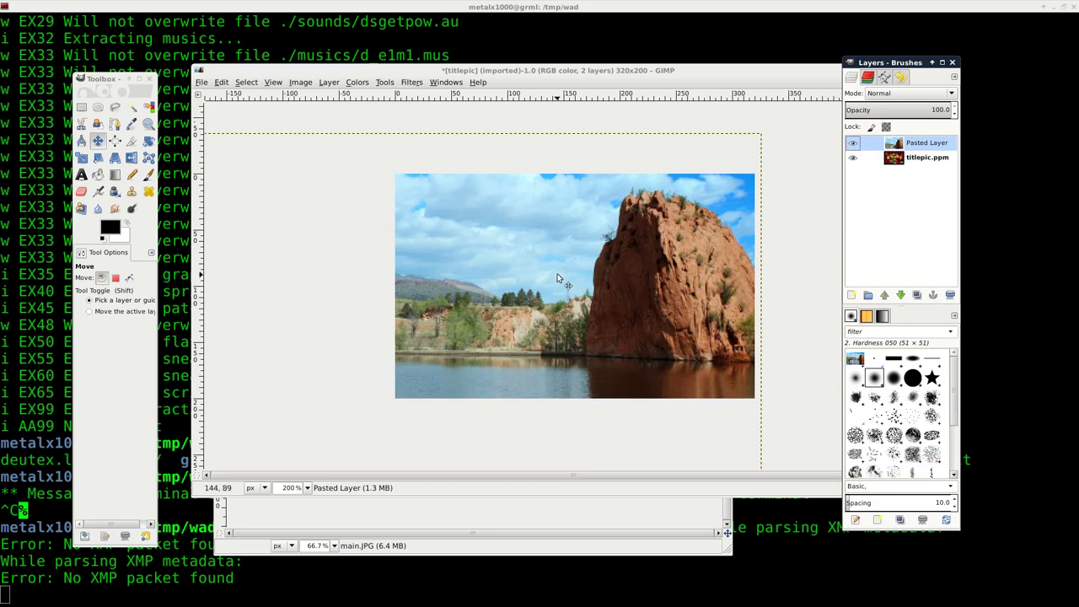
Look through the Colors menu and close it without choosing anything
left_click(358, 82)
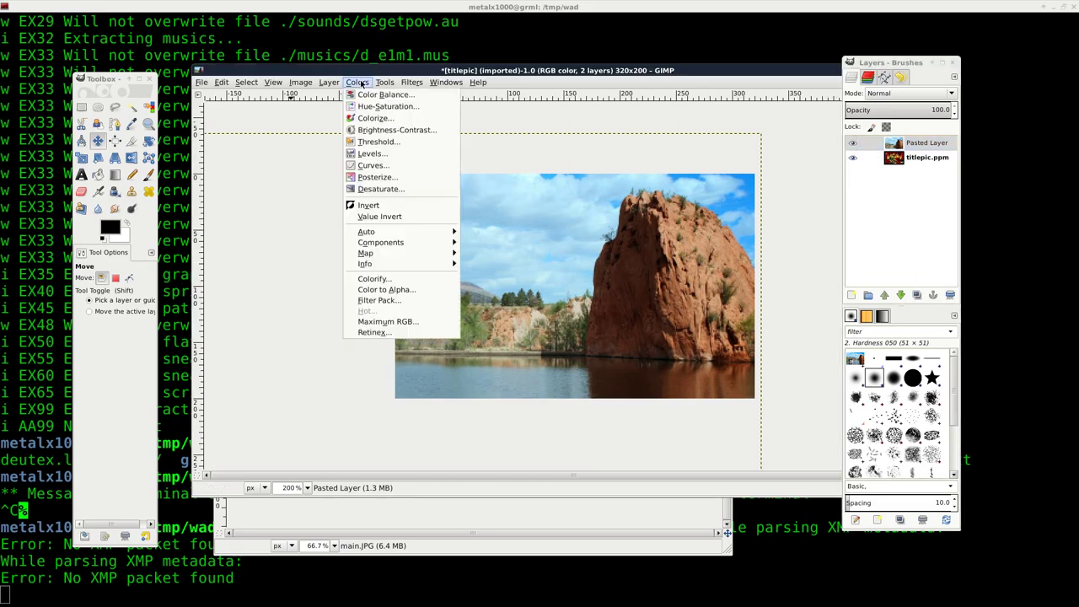
mouse_move(389, 86)
left_click(470, 76)
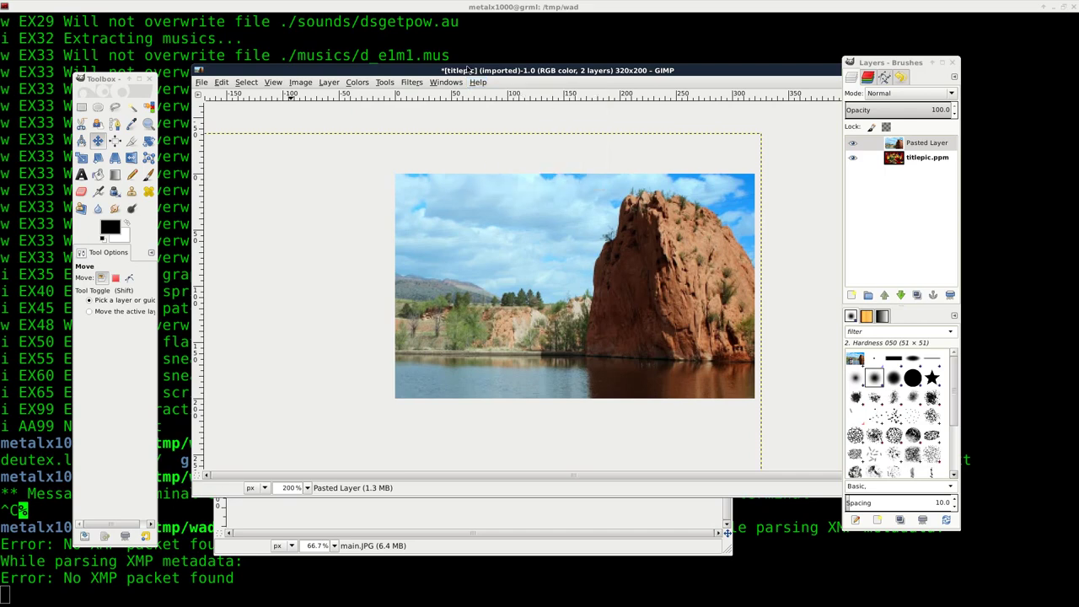
Add a transparent layer and fill it with pure red
left_click(850, 294)
left_click(590, 377)
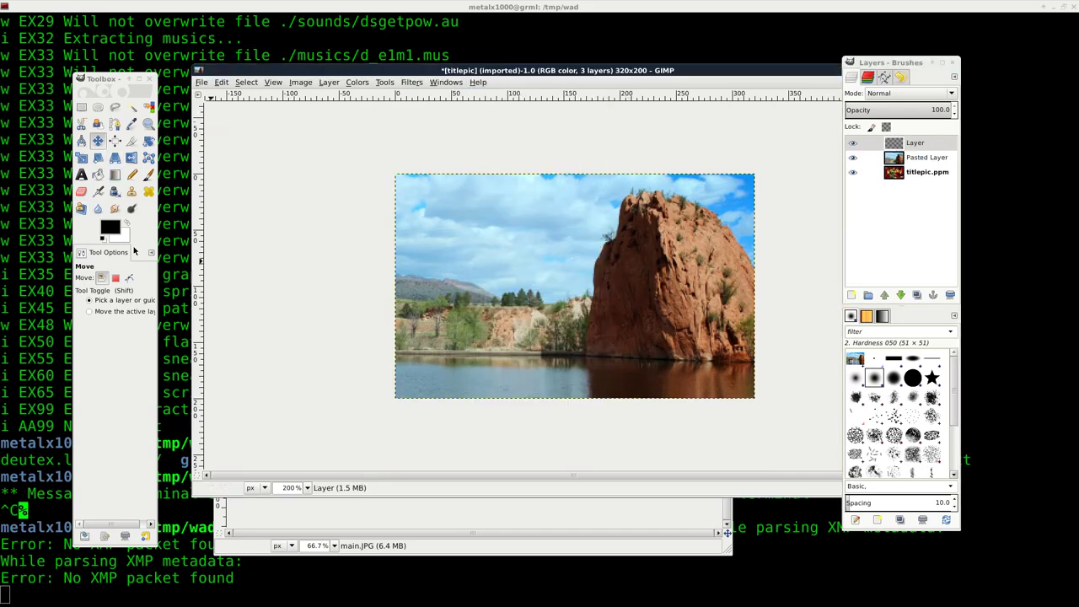
left_click(110, 228)
left_click_drag(76, 146, 132, 87)
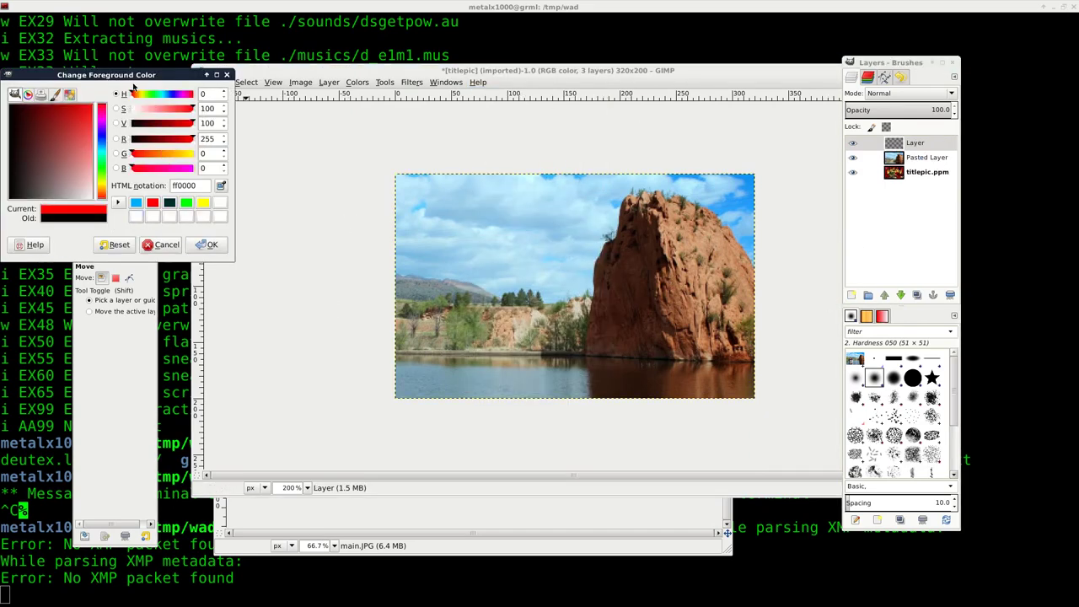
left_click(207, 245)
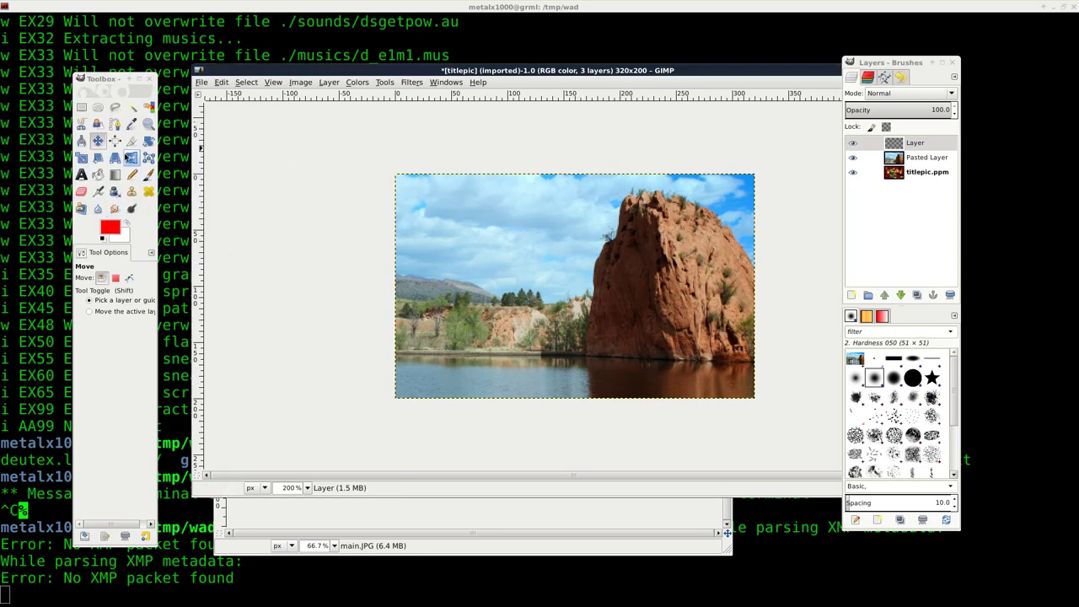
left_click(98, 175)
left_click(641, 366)
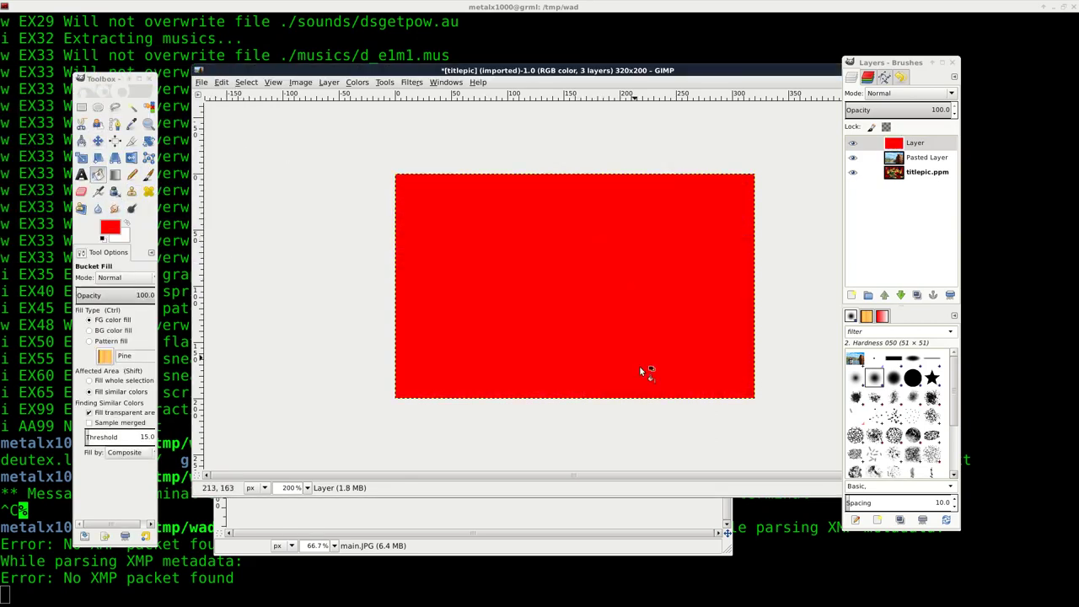
Set the red layer's blend mode to Darken only
left_click(904, 94)
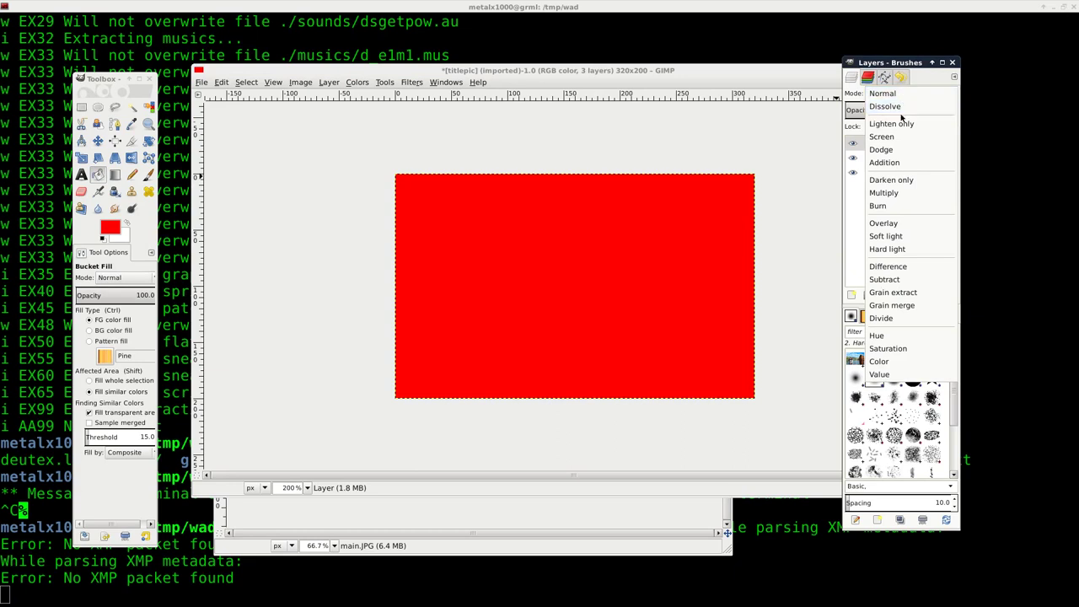
left_click(901, 124)
key("Down")
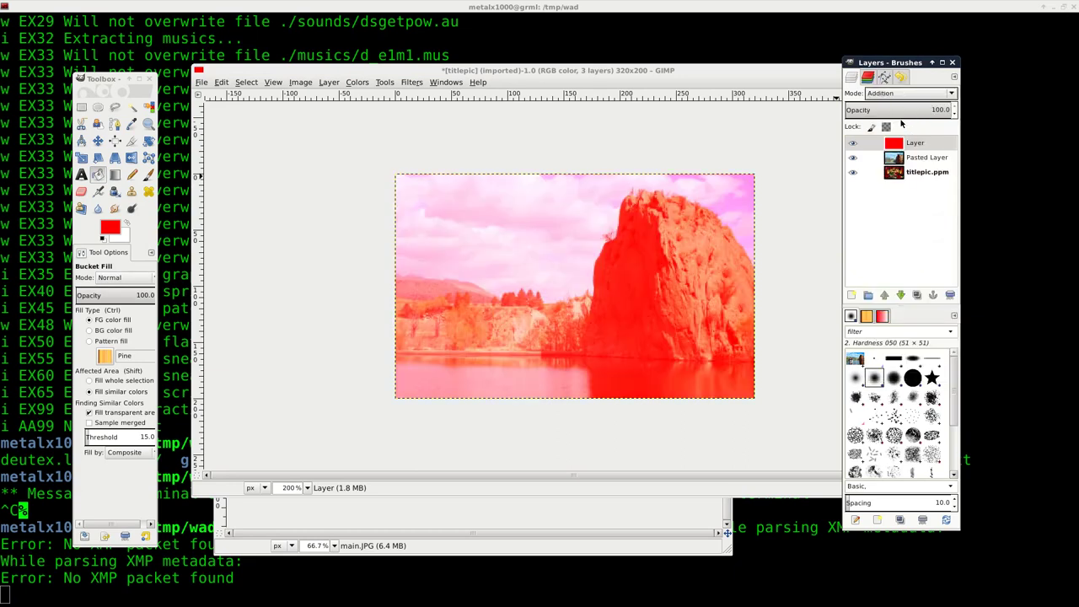
key("Down")
key("Down")
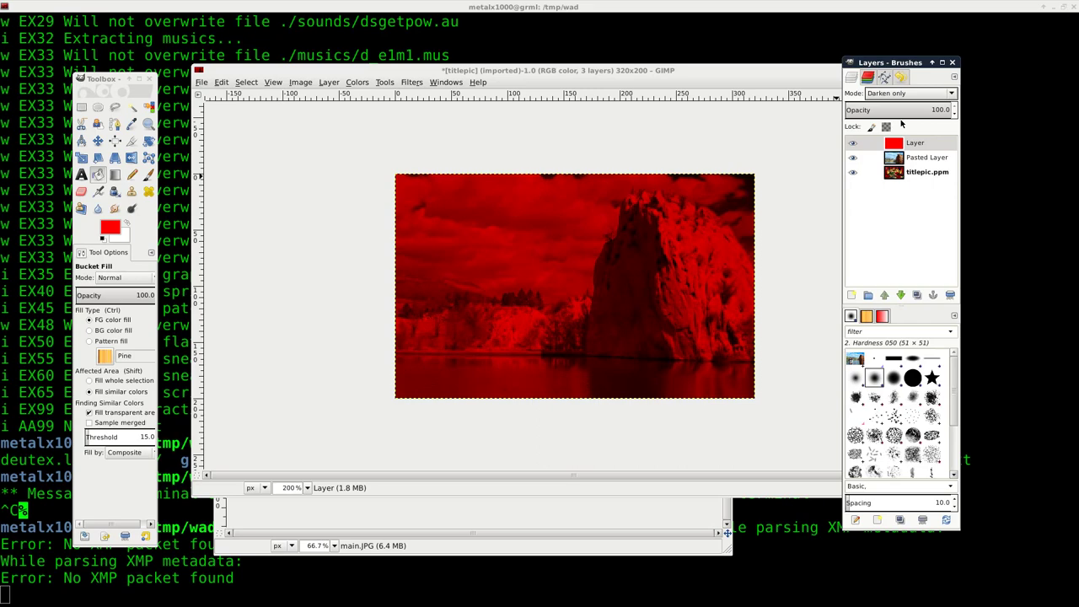
Overwrite titlepic.ppm with the red picture and quit GIMP
left_click(516, 75)
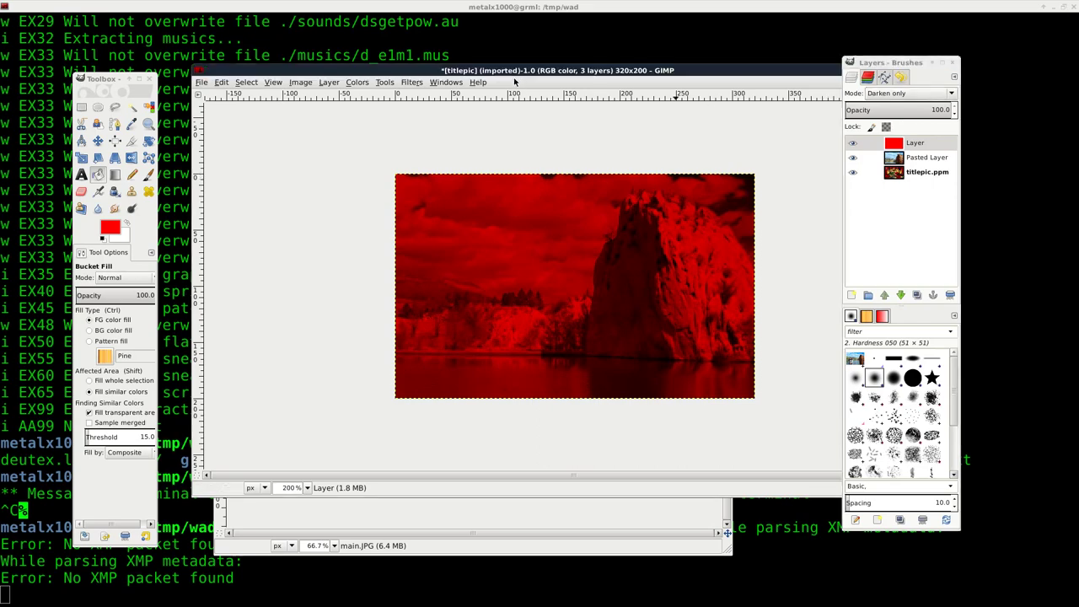
key("ctrl+shift+e")
key("Escape")
left_click(202, 82)
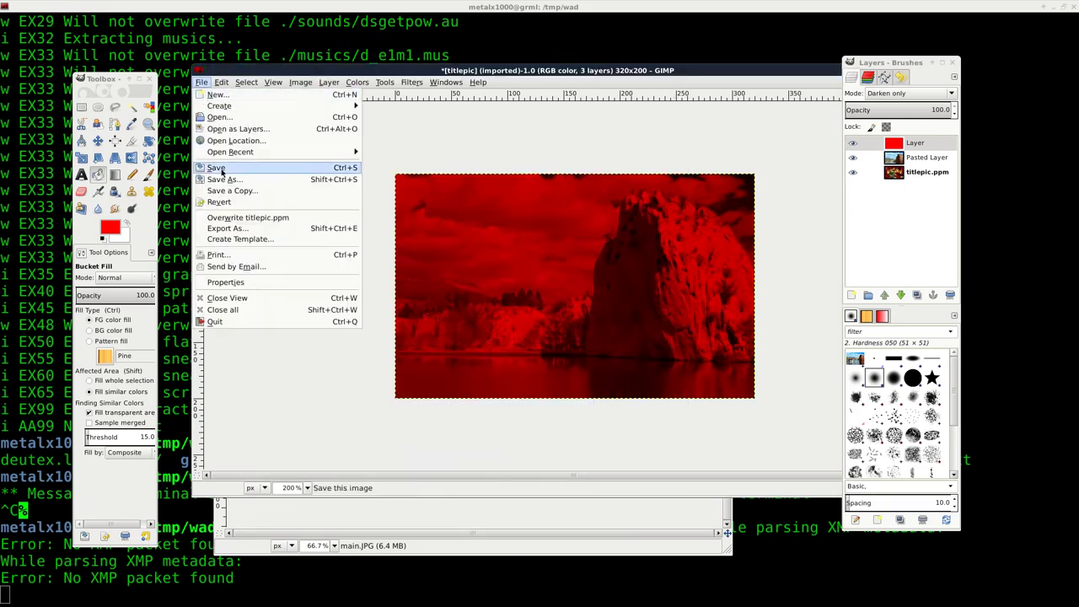
left_click(274, 218)
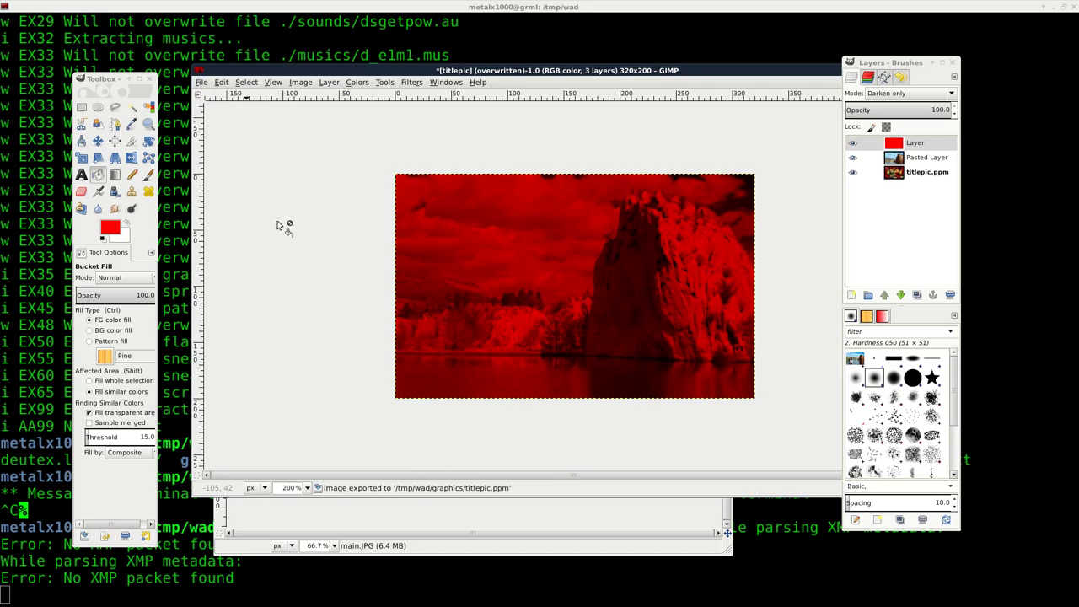
key("ctrl+q")
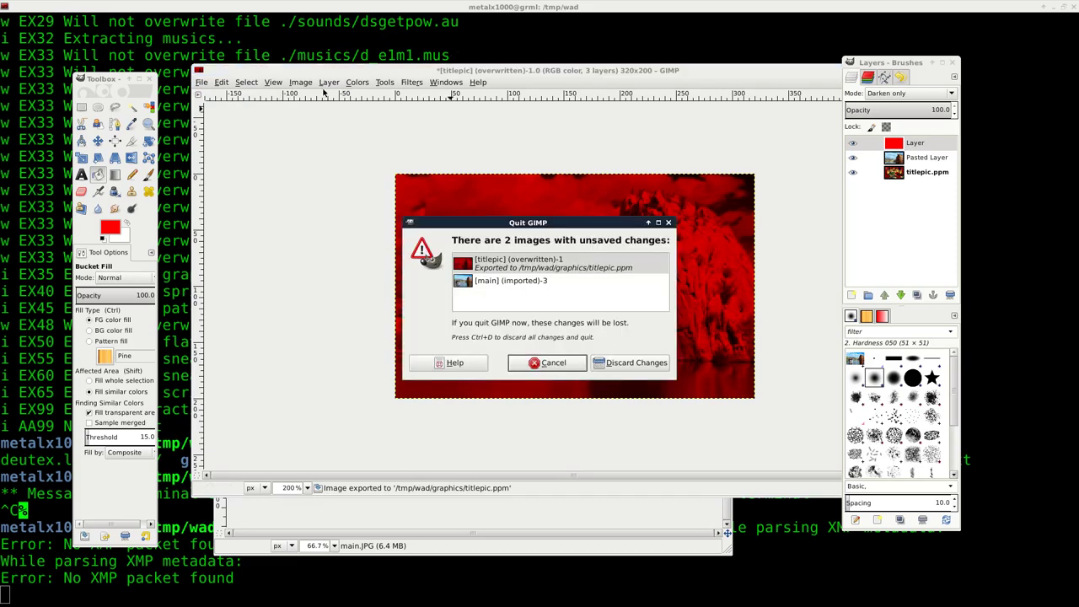
left_click(624, 363)
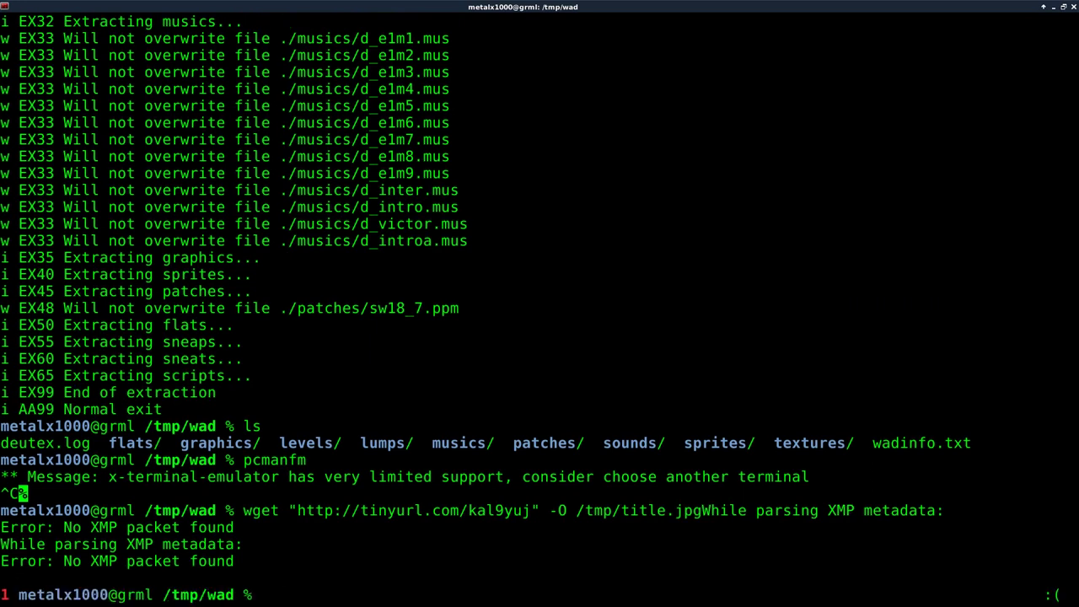
type("pc")
key("Tab")
key("BackSpace")
type("ac")
key("BackSpace")
key("BackSpace")
type("cfm")
key("Tab")
key("Return")
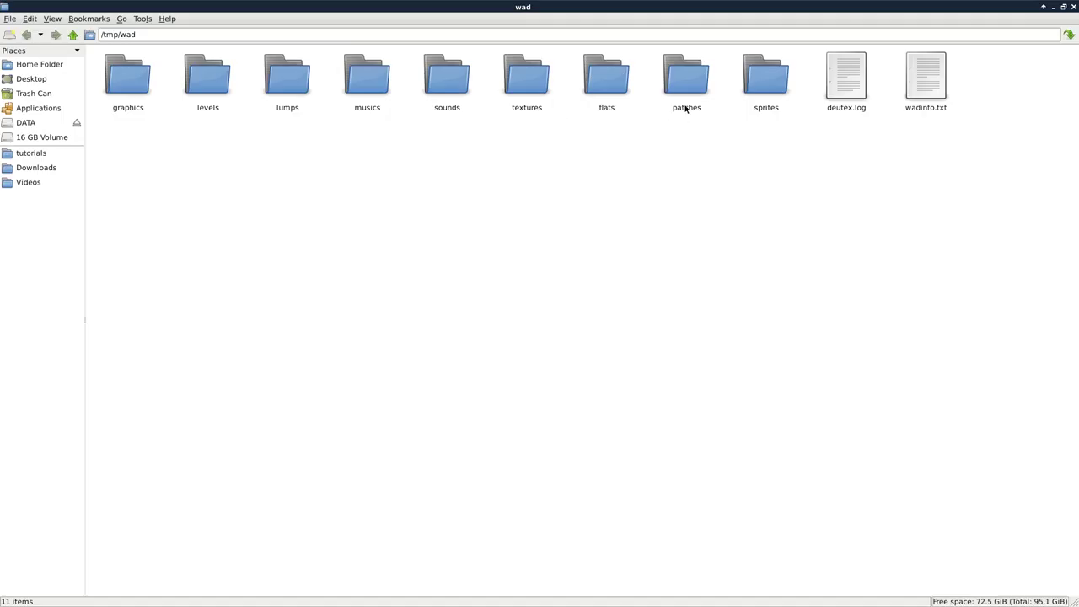
double_click(135, 88)
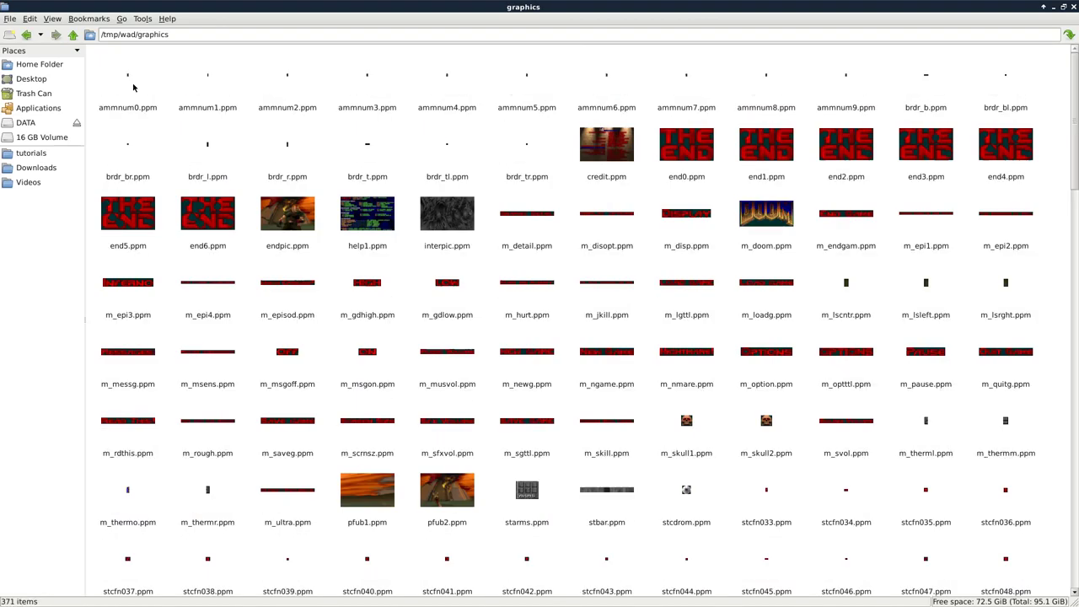
scroll(771, 199, "down", 20)
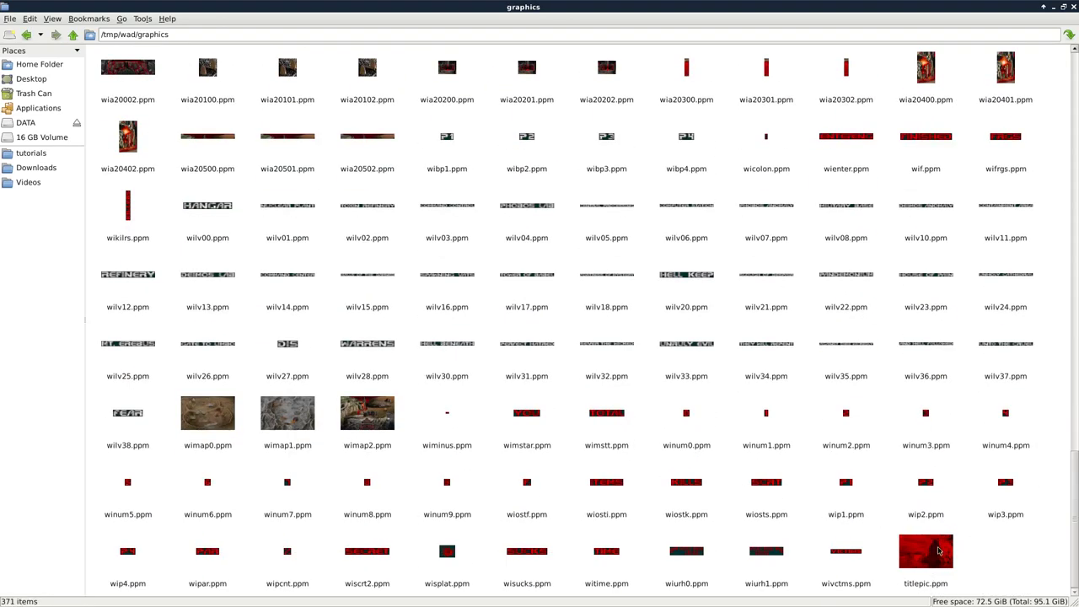
double_click(941, 551)
left_click(621, 248)
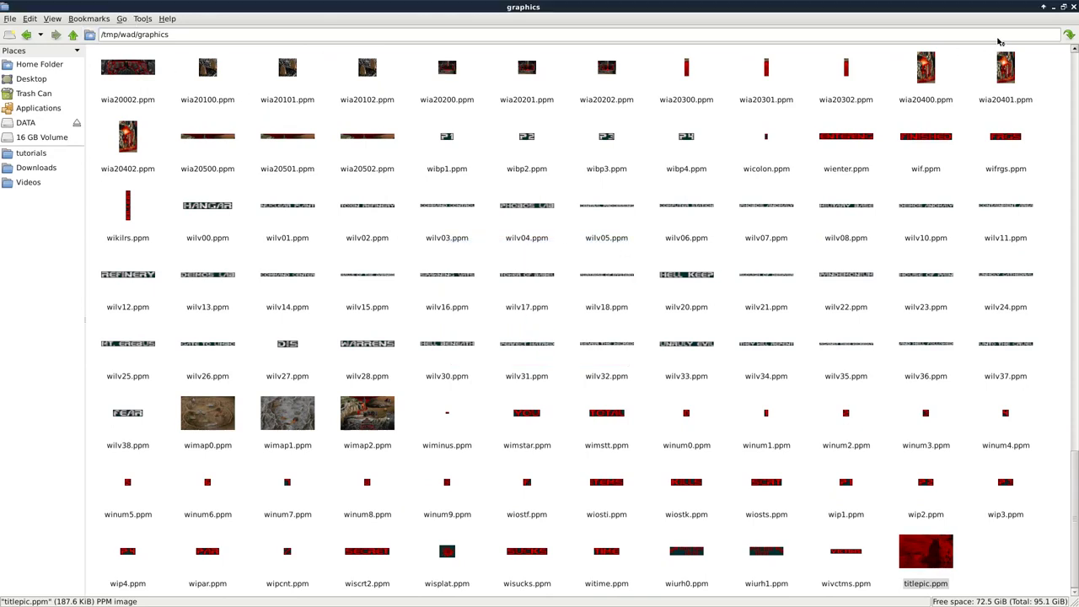
left_click(1073, 6)
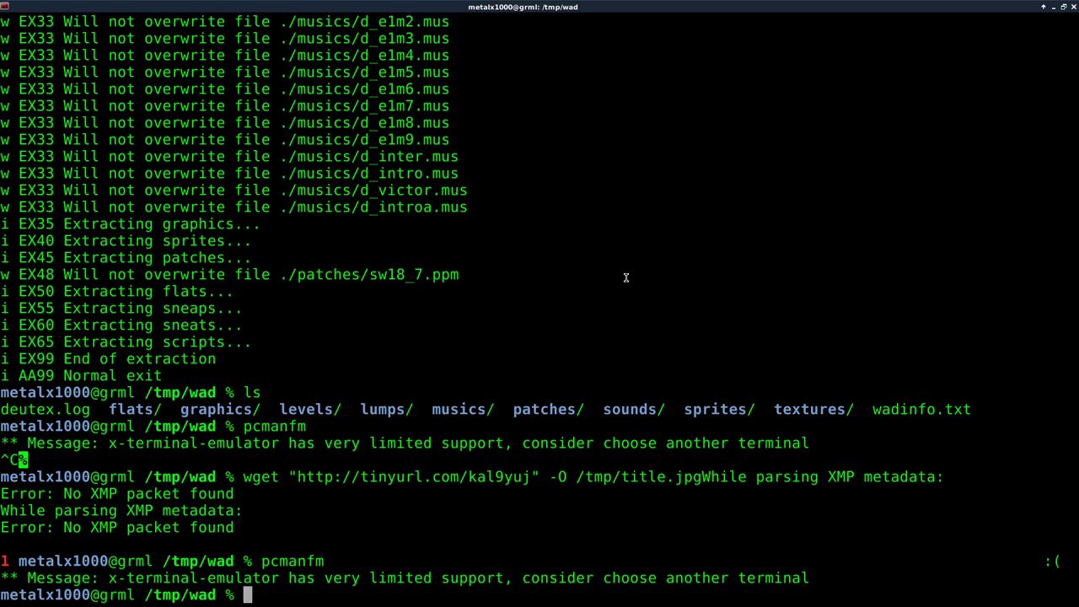
Run deutex -make 1.wad to rebuild the /tmp/wad files into a 2298-entry WAD
type("deu")
key("Tab")
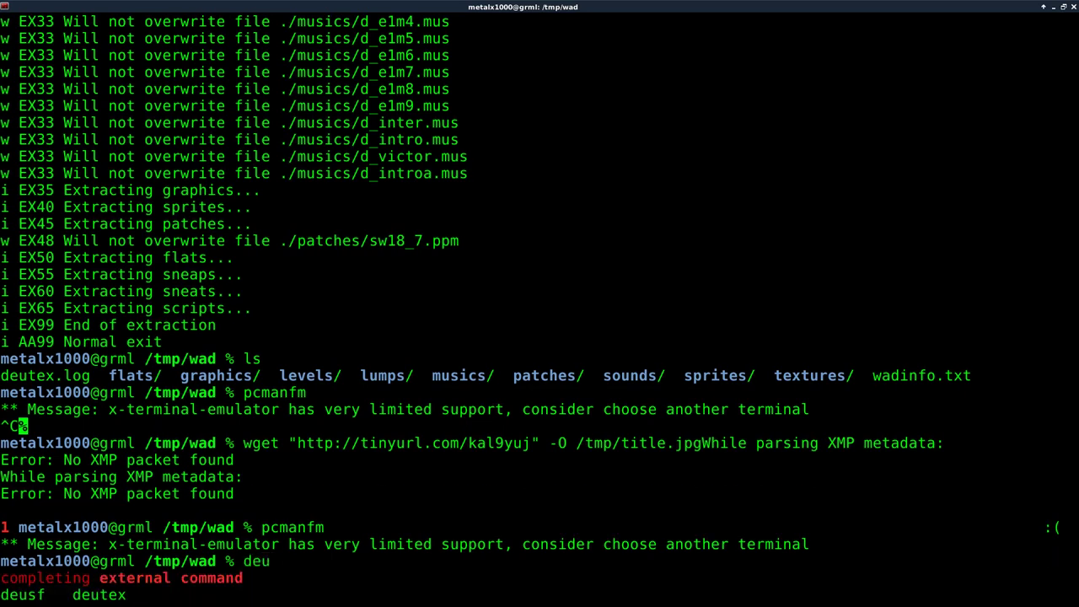
type("t")
key("Tab")
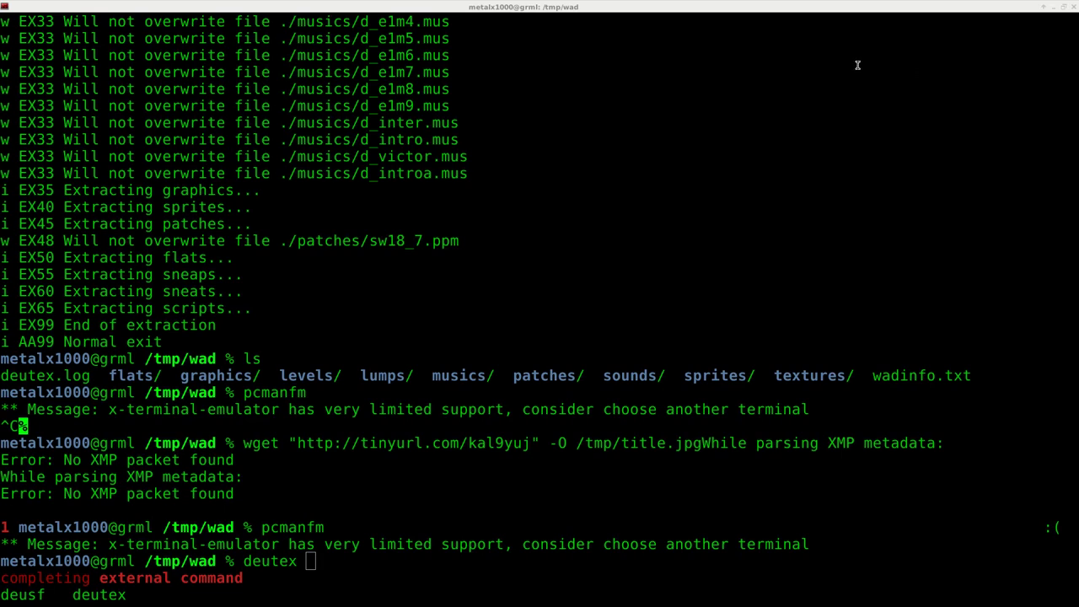
left_click(648, 176)
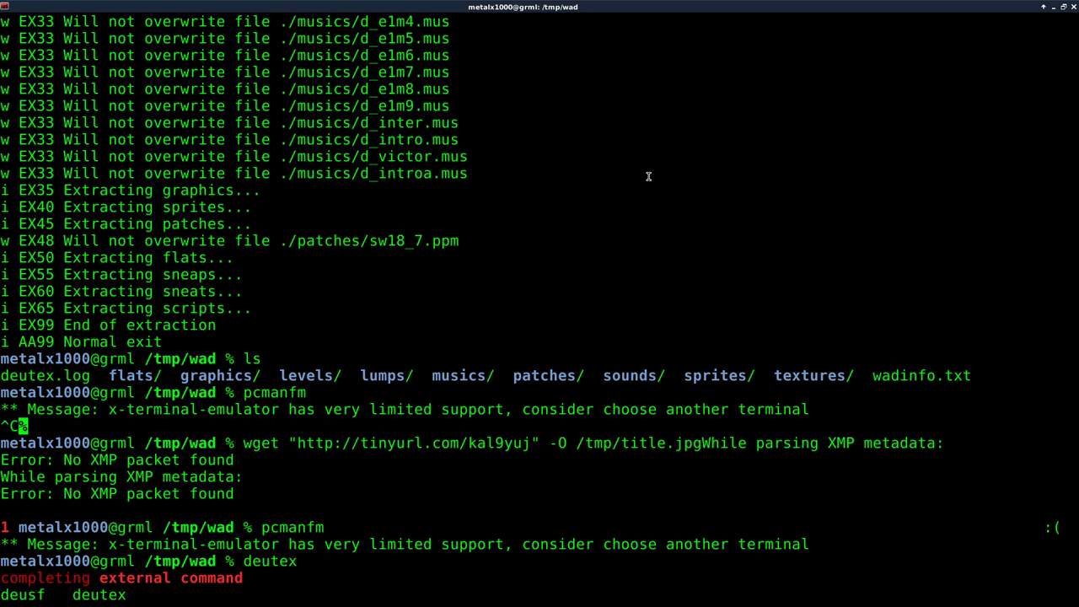
type("-doom")
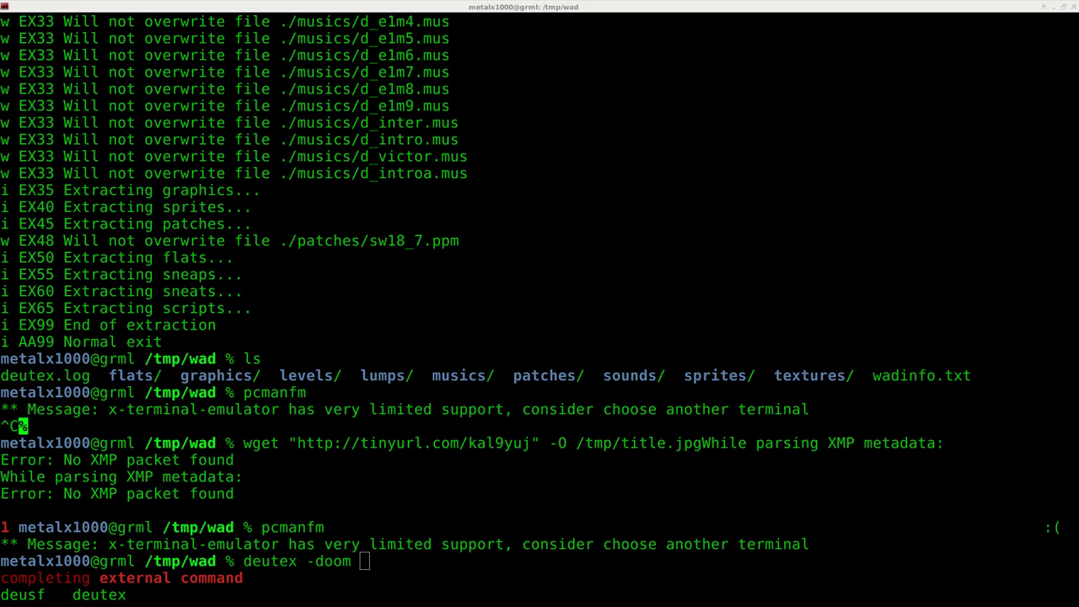
key("BackSpace")
key("BackSpace")
key("BackSpace")
key("BackSpace")
key("BackSpace")
key("BackSpace")
key("BackSpace")
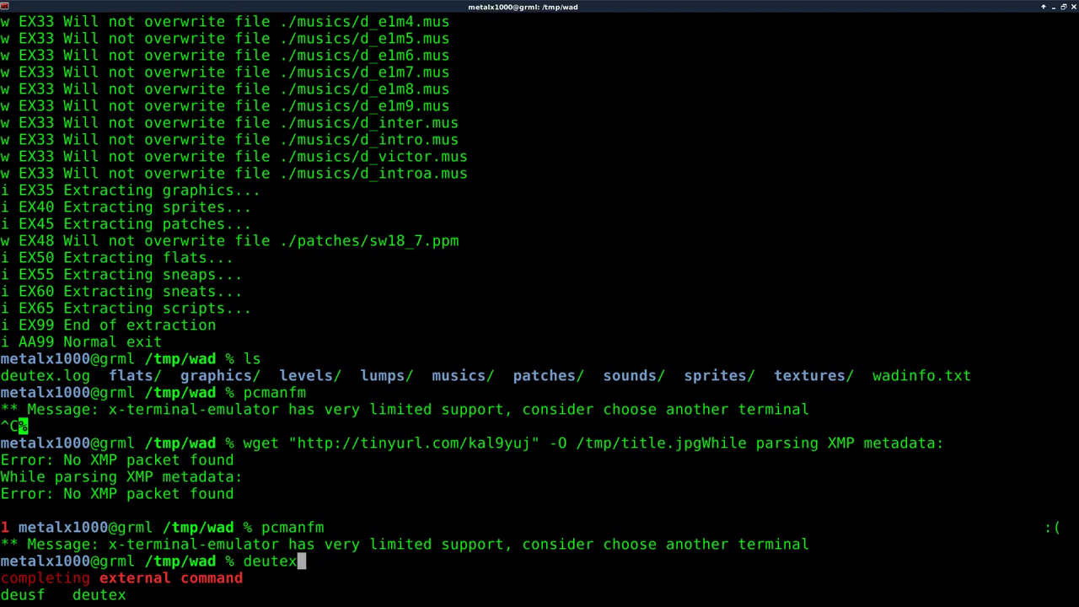
type("-wad")
key("BackSpace")
key("BackSpace")
key("BackSpace")
type("make ")
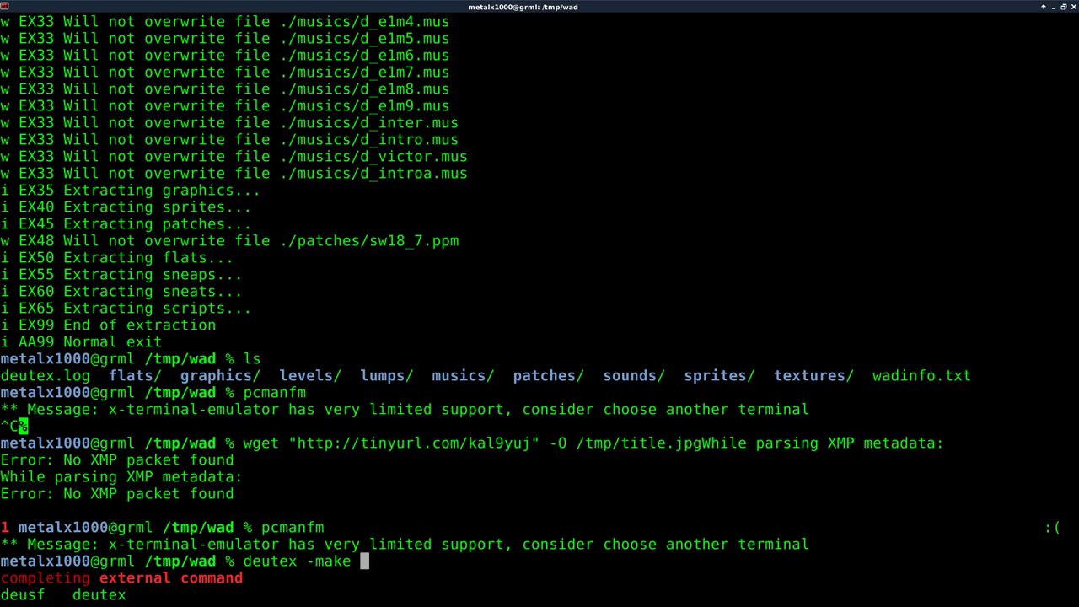
type("1.wad")
key("Return")
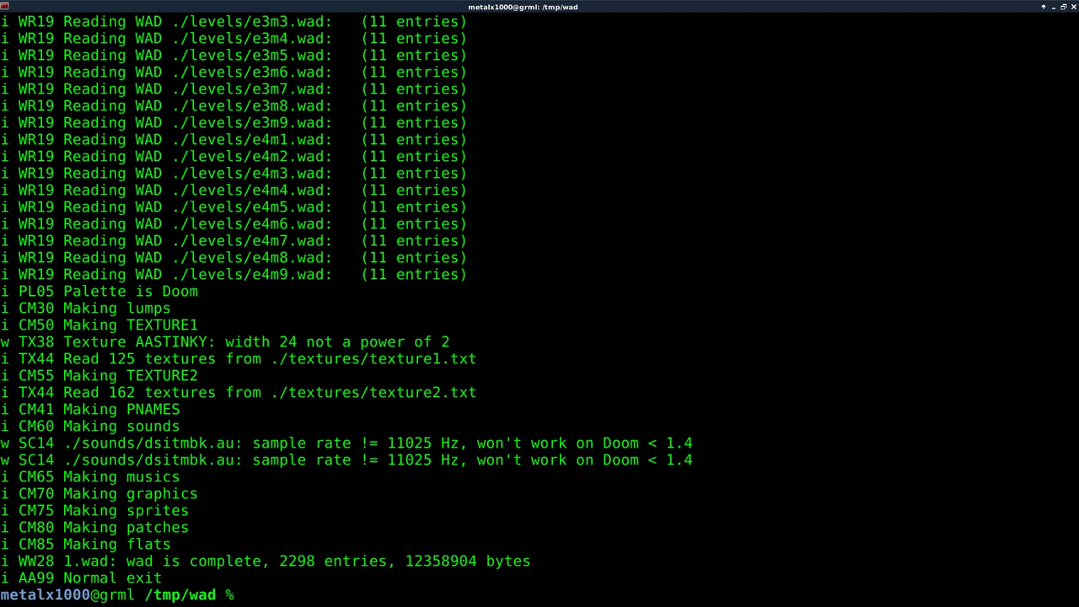
Launch plain prboom to check the stock game, then quit it
type("prboom -file")
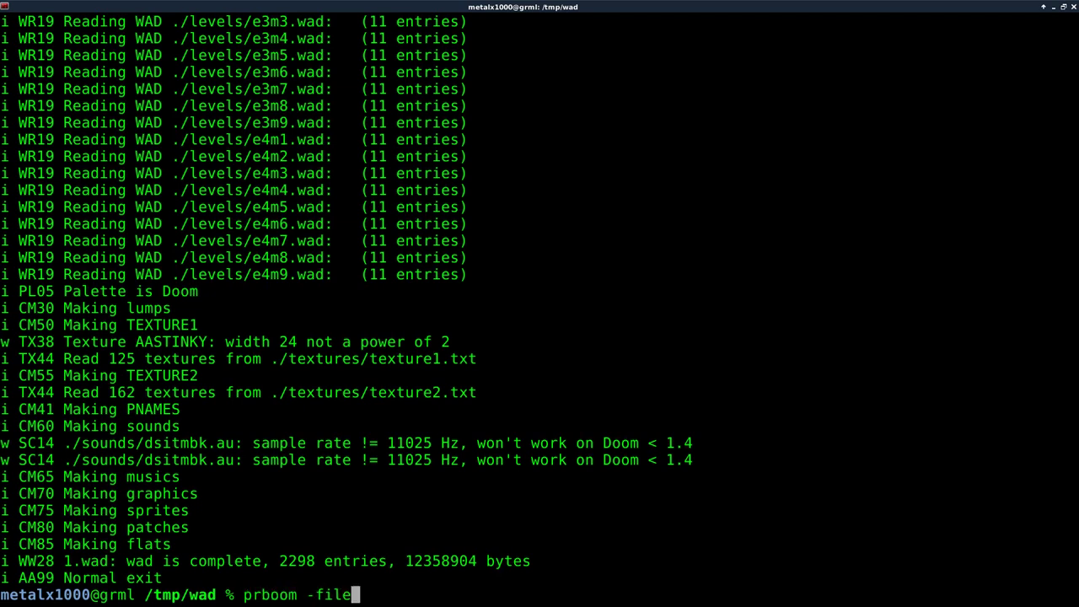
key("BackSpace")
key("BackSpace")
key("BackSpace")
key("BackSpace")
key("BackSpace")
key("Return")
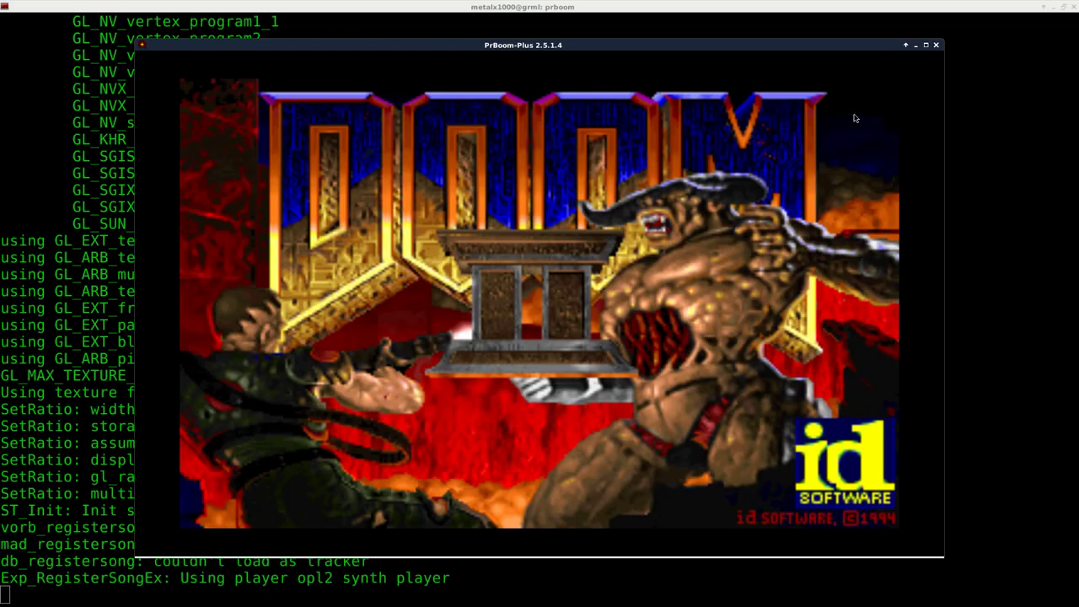
left_click(935, 45)
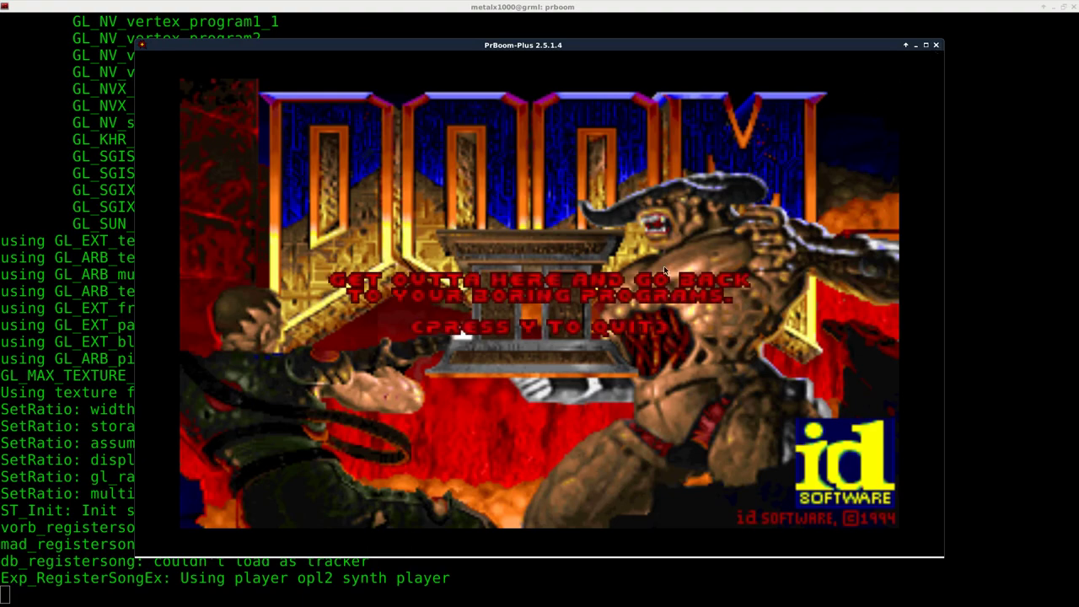
key("y")
Relaunch PrBoom-Plus as prboom -file 1.wad to show the red title picture
key("Up")
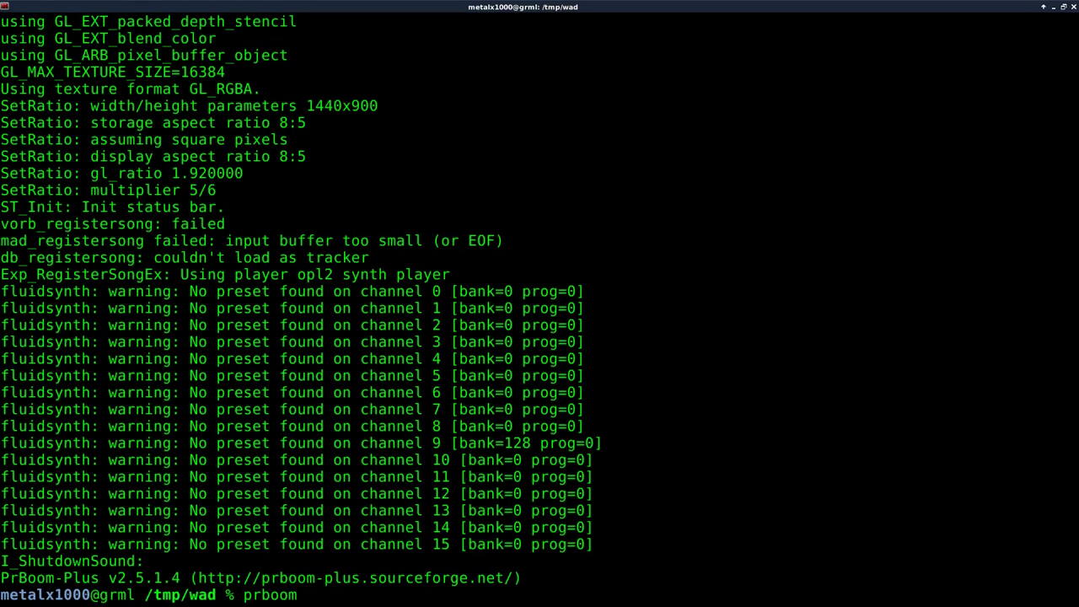
type("-di")
key("BackSpace")
key("BackSpace")
type("file")
key("Tab")
type("1")
key("Tab")
key("Return")
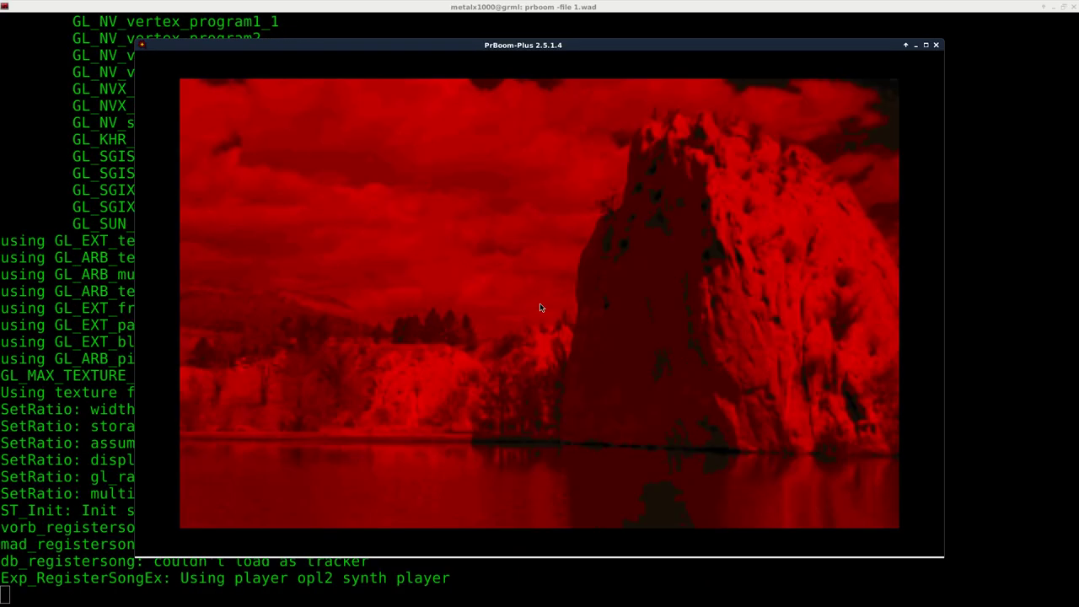
Start a new game and walk around MAP01's outdoor area and wooden stair room
key("Return")
key("Return")
key("Return")
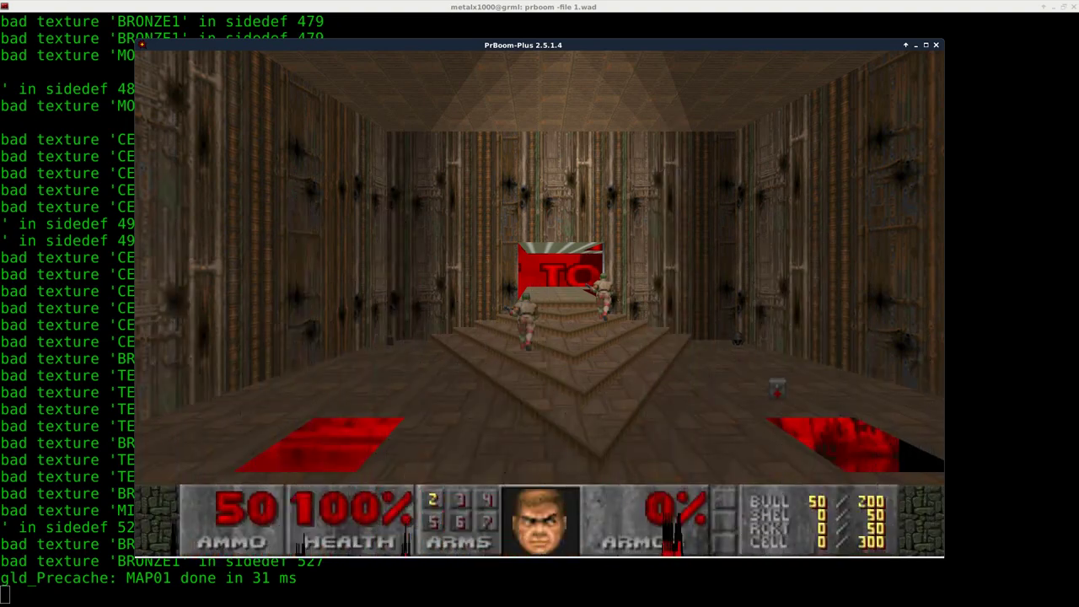
key("Up")
key("Left")
key("Right")
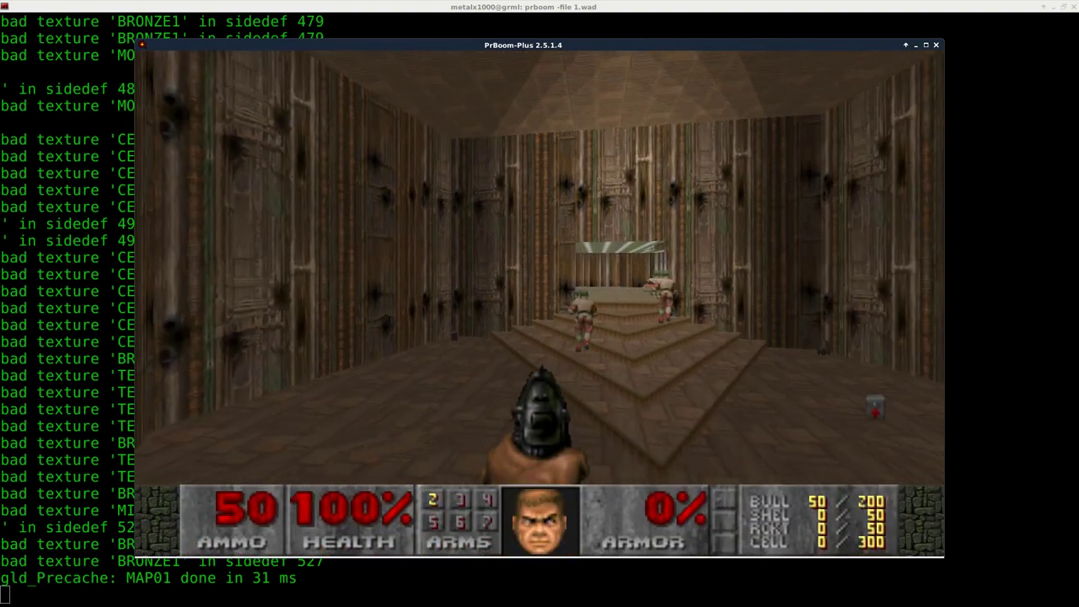
key("Up")
key("Left")
key("Up")
key("Right")
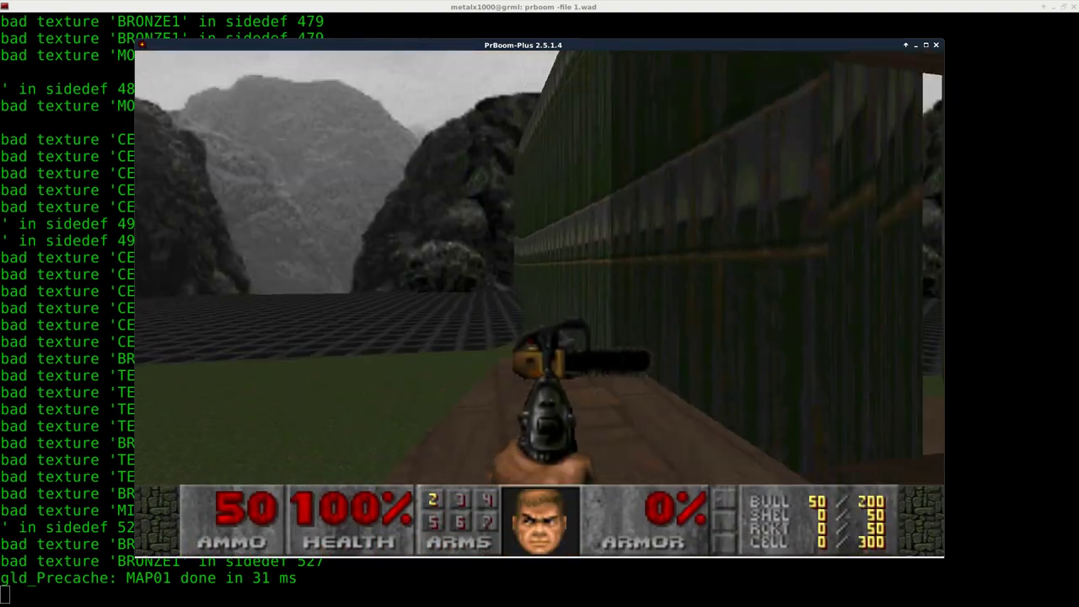
key("Down")
key("Right")
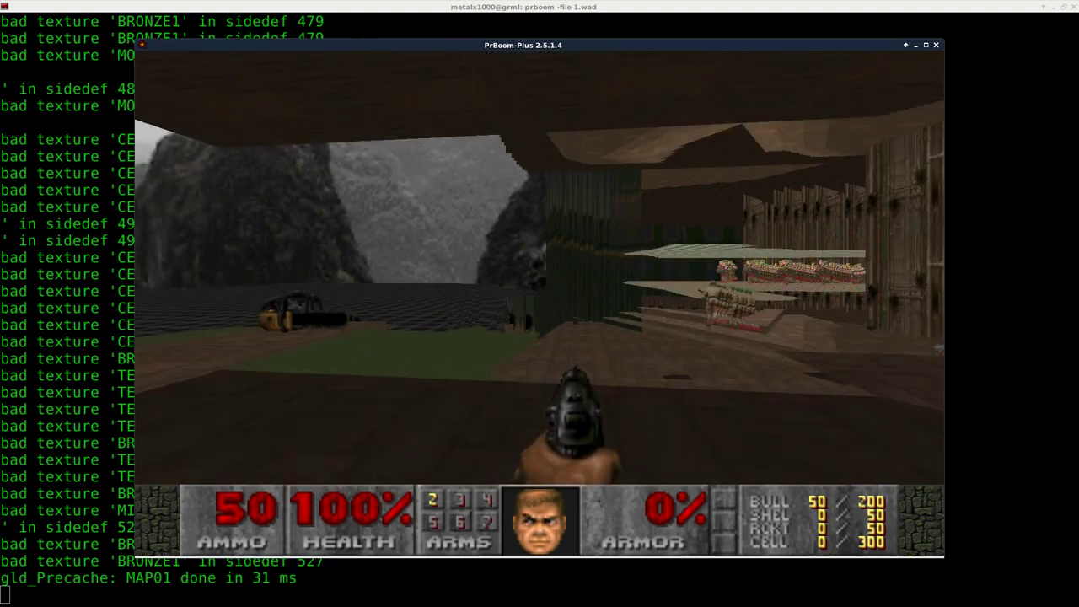
key("Up")
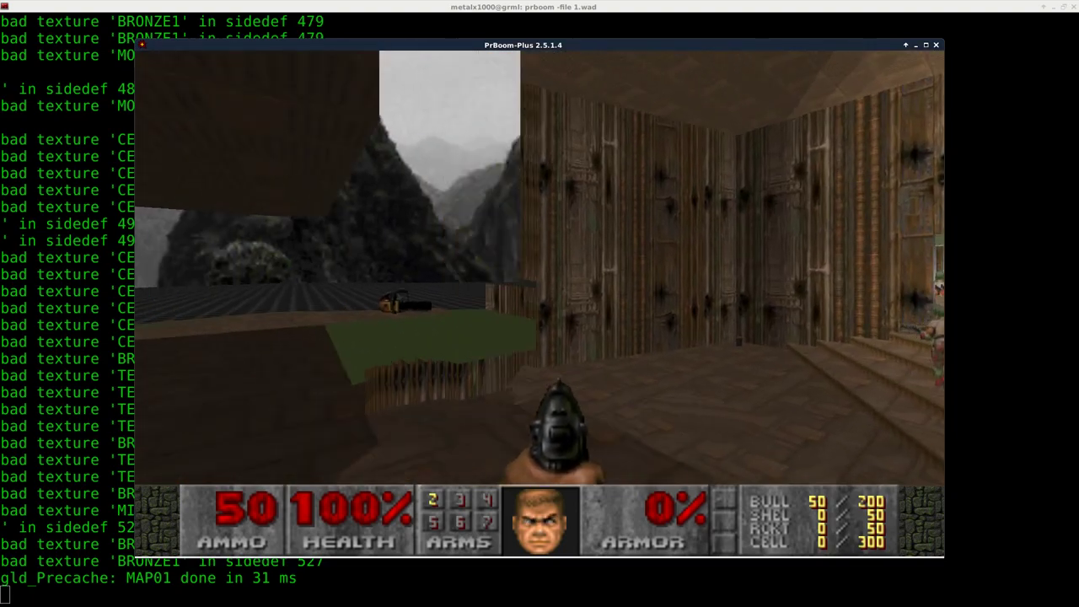
key("Up")
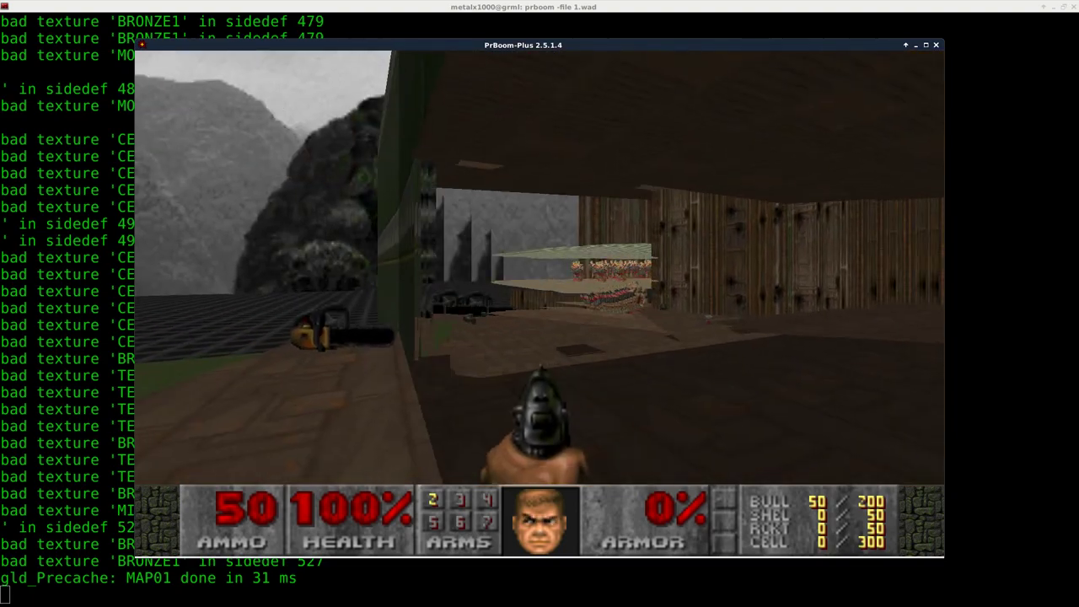
key("Right")
key("Left")
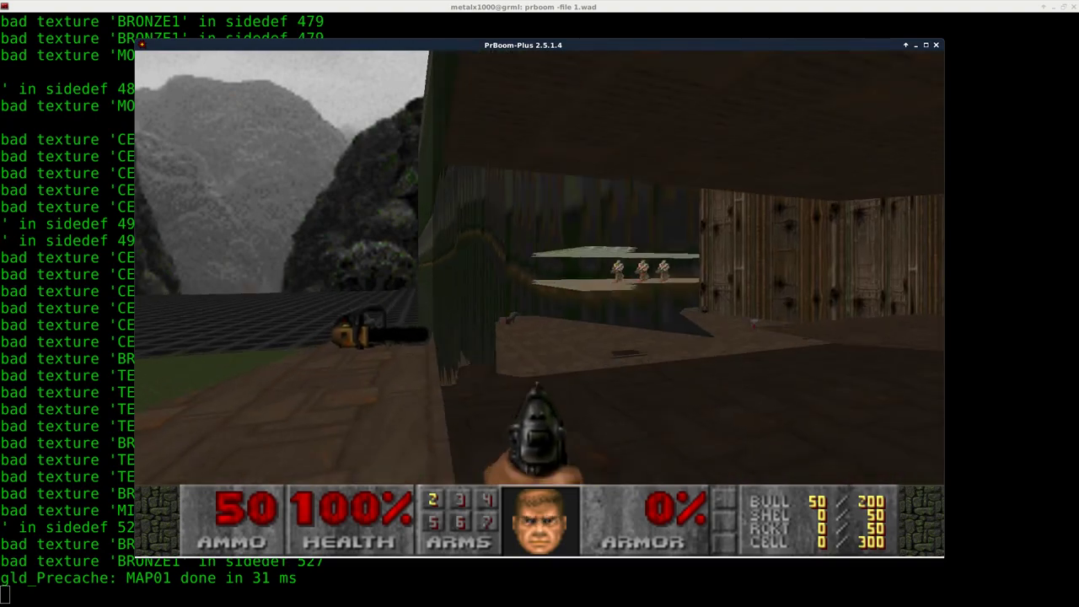
key("Up")
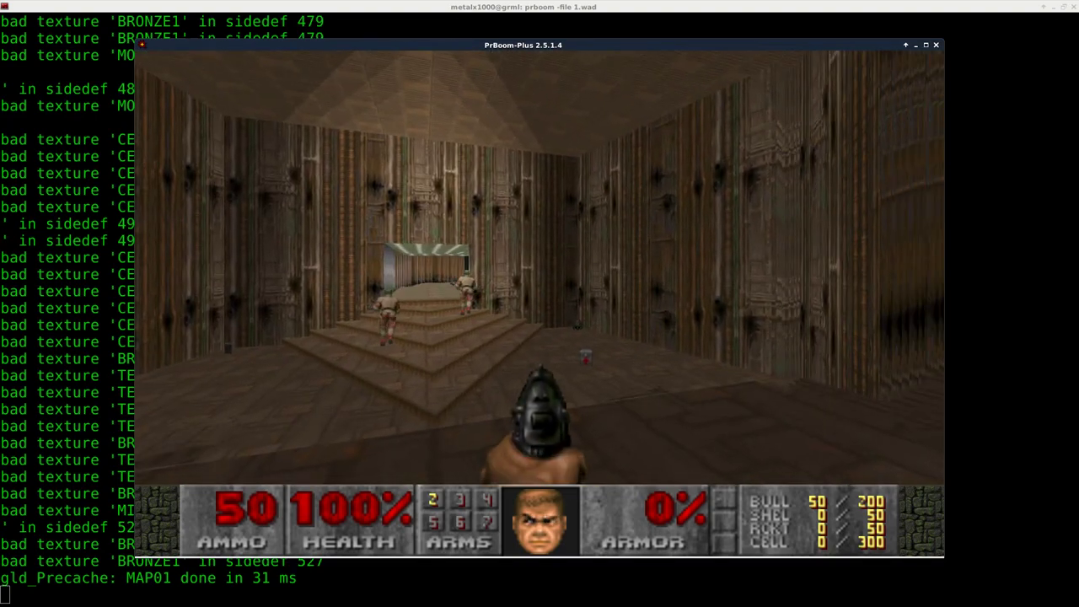
key("Right")
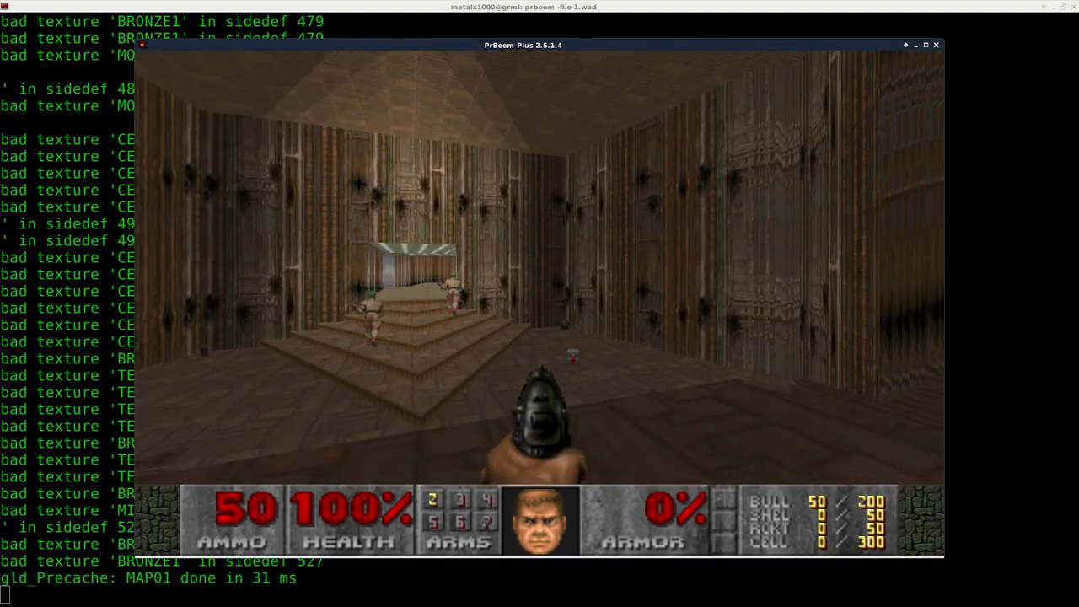
key("Right")
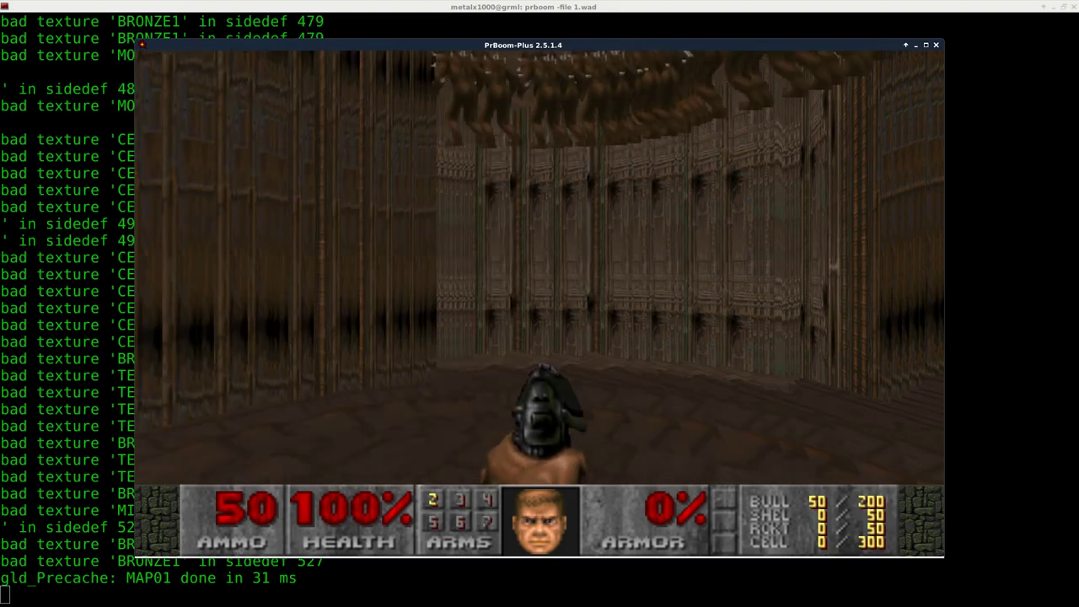
key("Right")
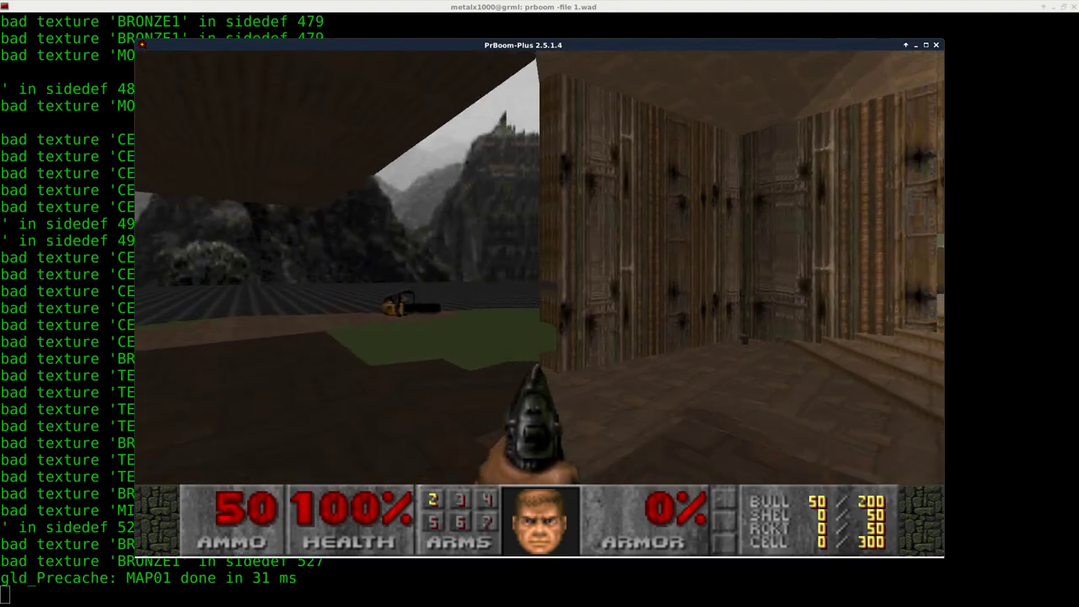
Open the game menu and choose Quit Game
key("Right")
key("Escape")
key("Up")
key("Return")
Confirm quitting, then relaunch with -iwad /usr/share/games/doom/doom.wad -file 1.wad
key("y")
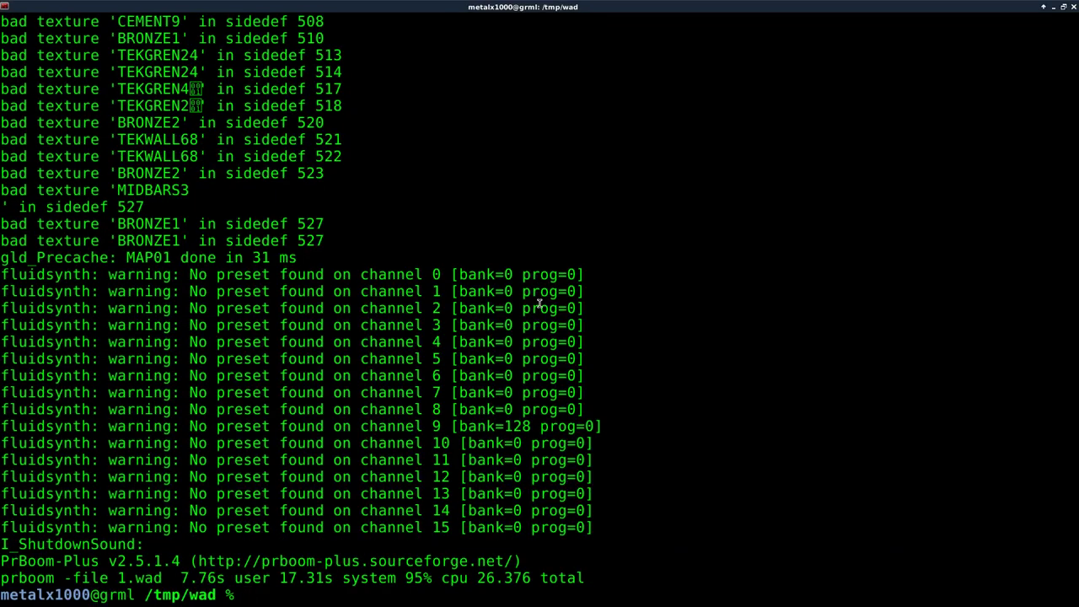
key("Up")
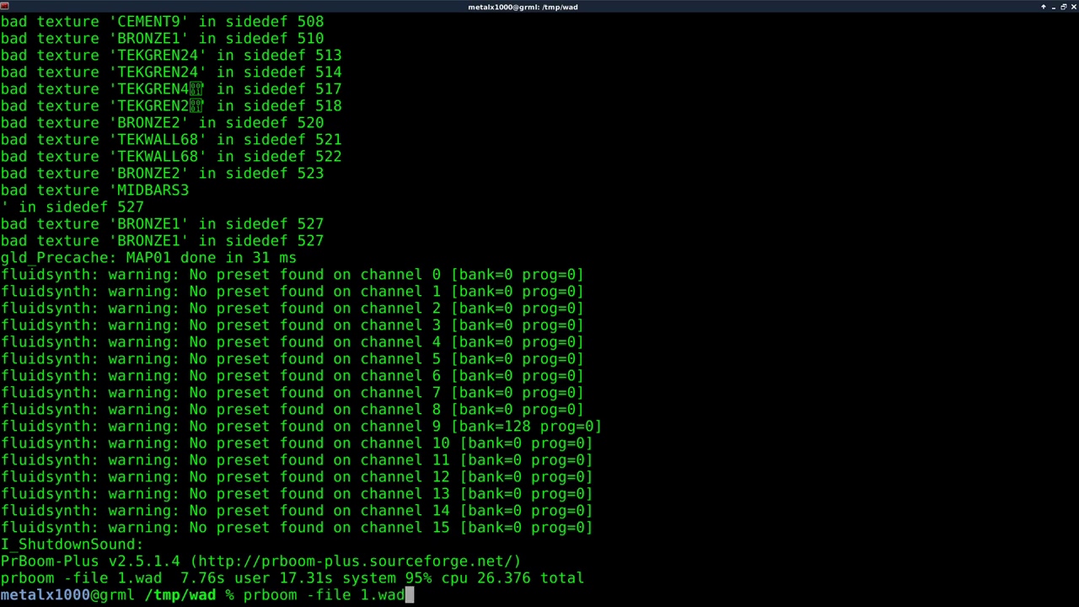
key("Left")
key("Left")
key("Left")
key("Left")
key("Left")
key("Left")
key("Left")
key("Left")
key("Left")
key("Left")
key("Left")
type("-iwad")
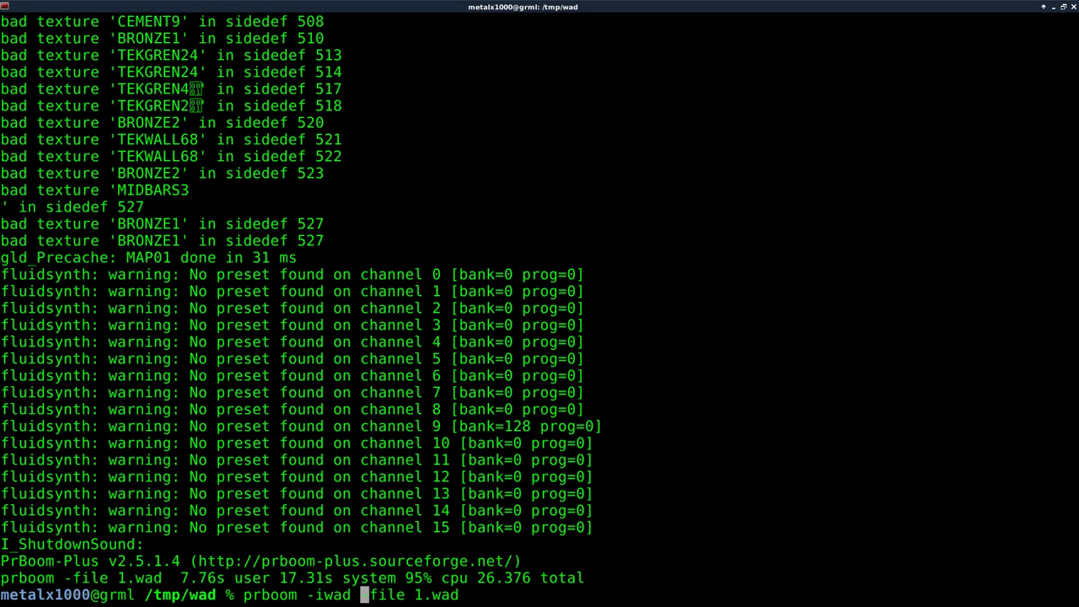
type(" /usr/sha")
key("Tab")
type("g")
key("Tab")
key("Tab")
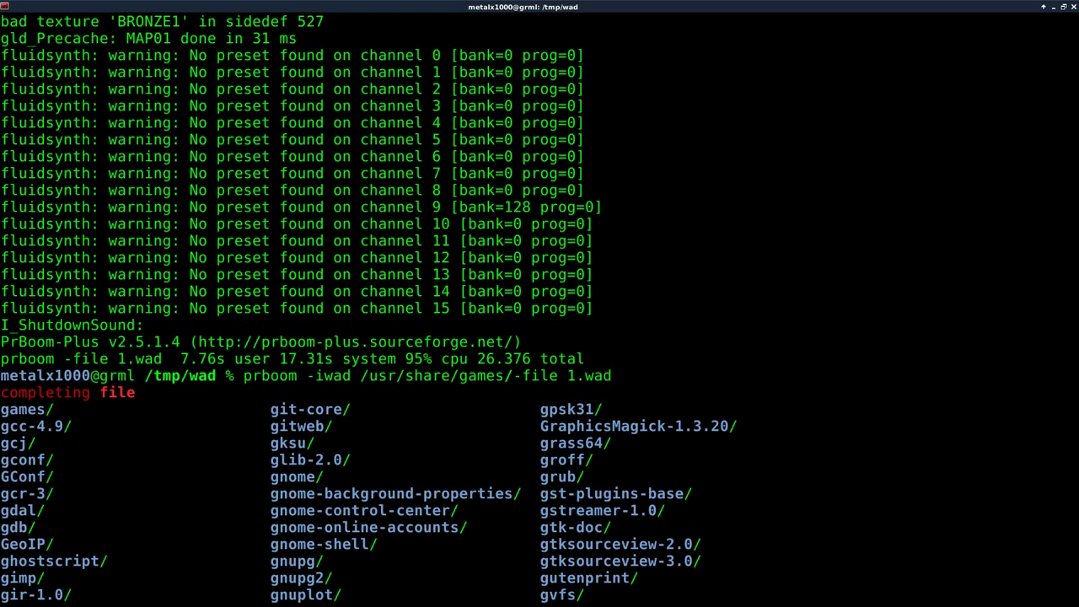
type("doom/")
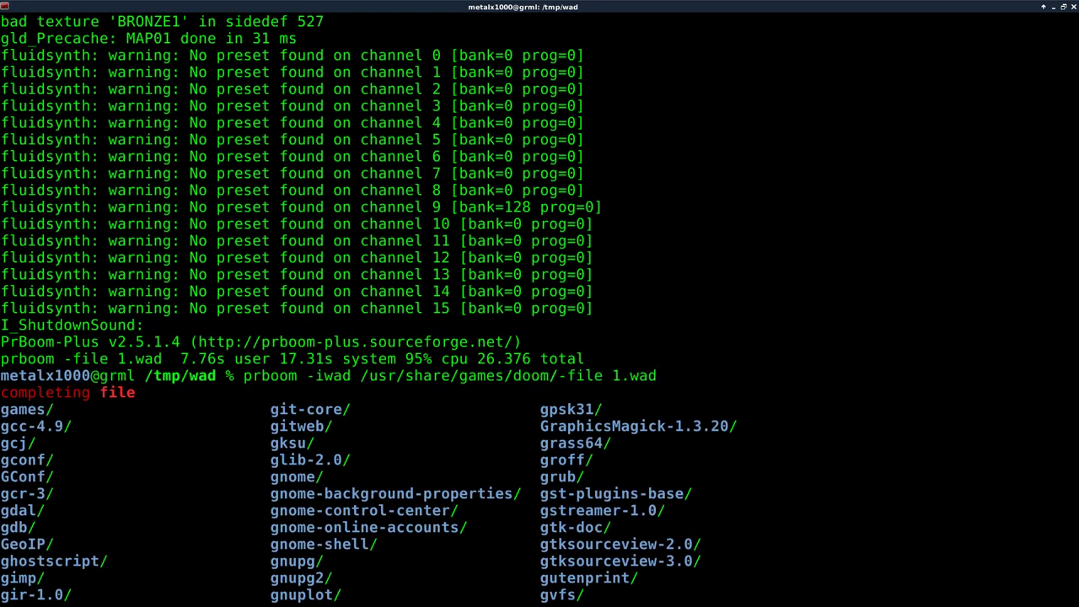
key("Tab")
type(".wad")
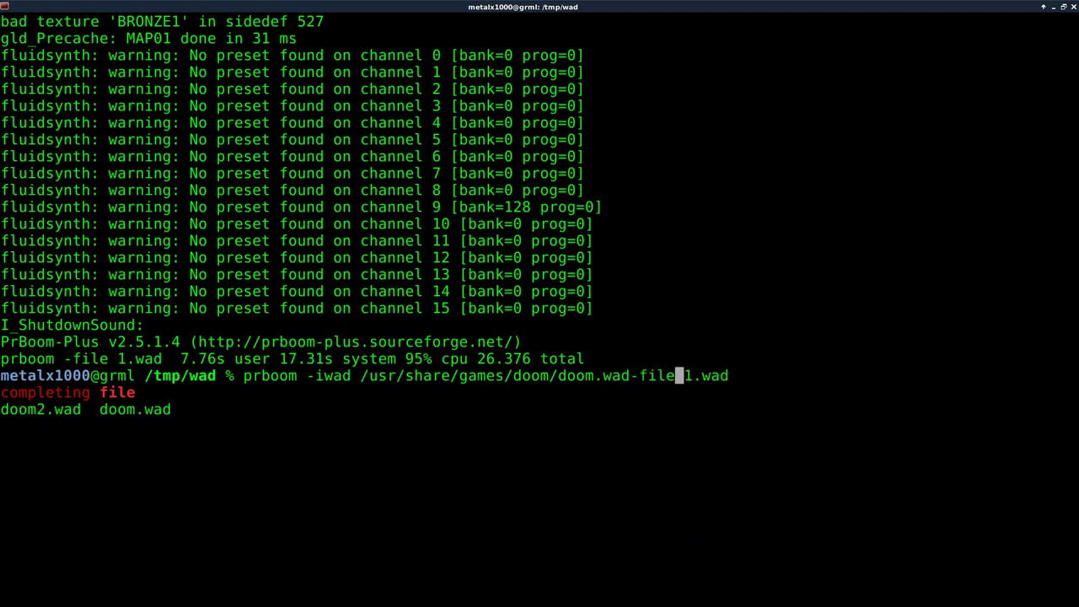
key("Left")
key("Left")
key("Left")
key("Left")
key("Left")
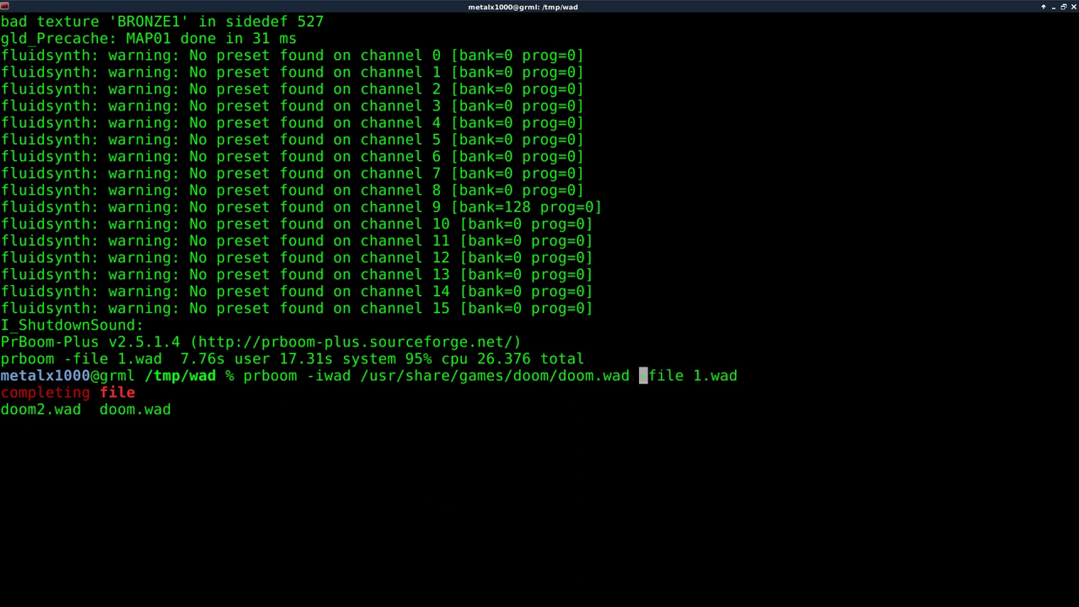
key("Return")
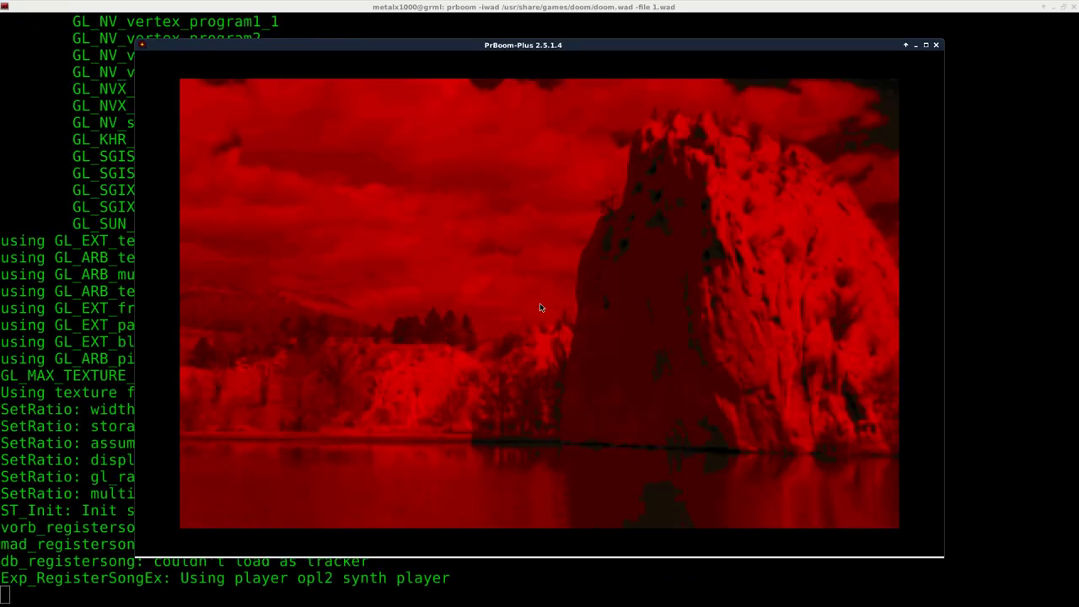
Start an E1M1 game at Hurt Me Plenty, walk around the blue-pool room, then choose Quit Game
key("Escape")
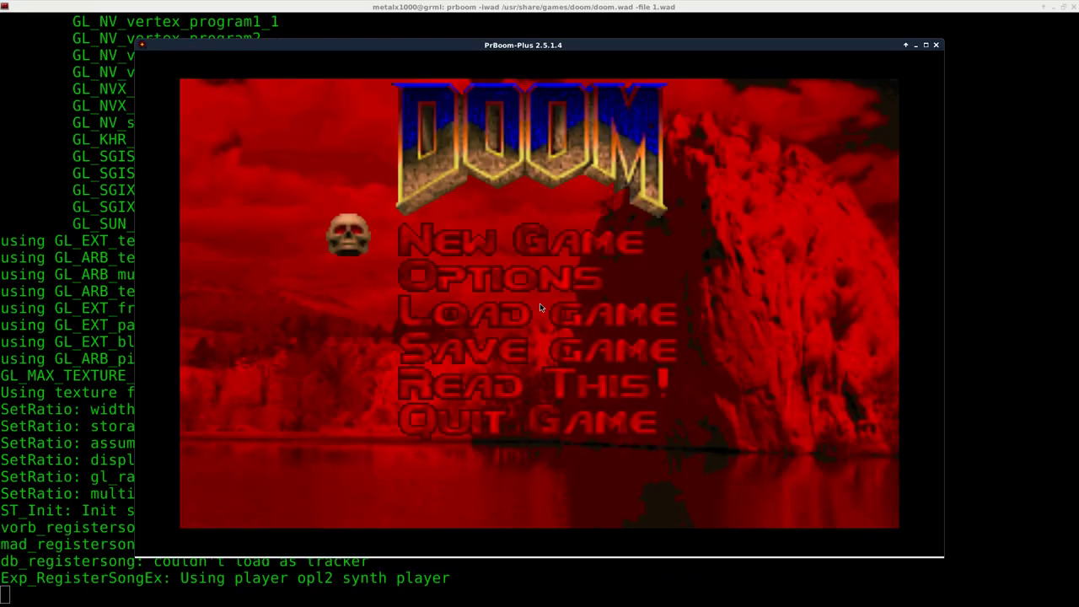
key("Return")
key("Return")
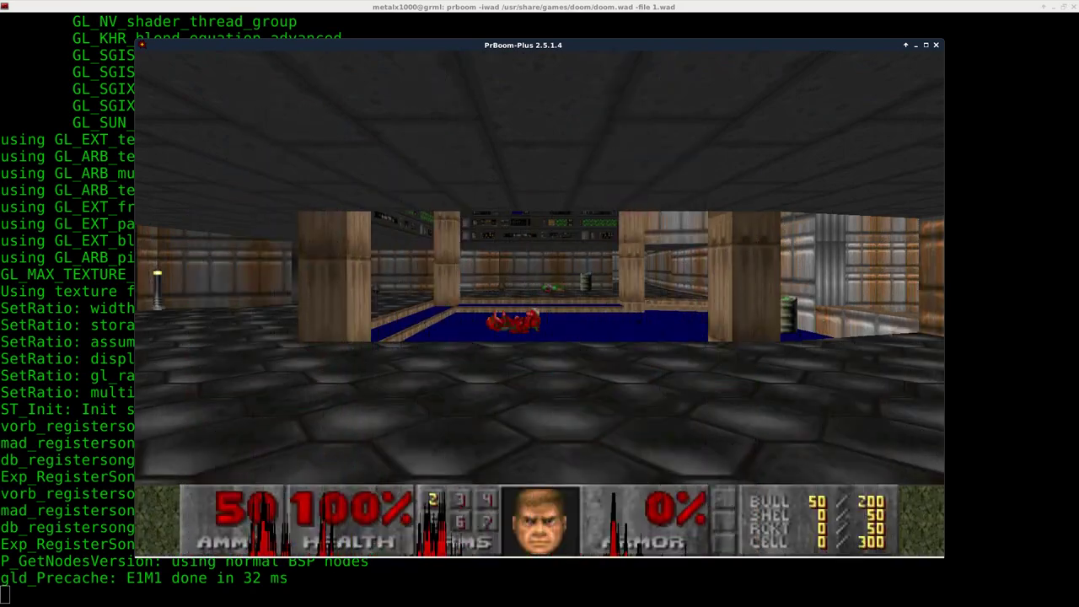
key("Right")
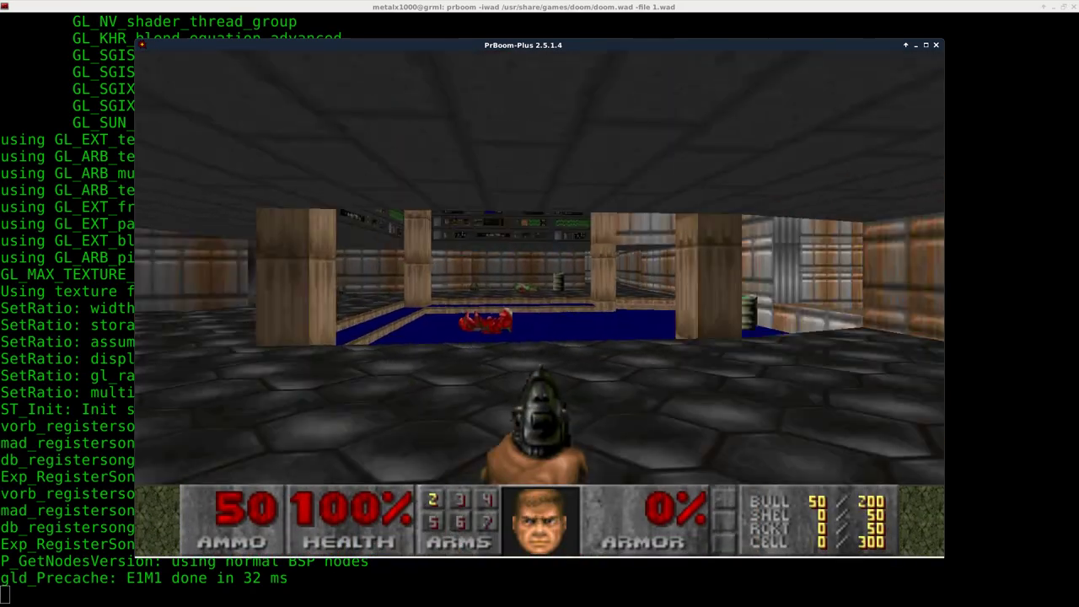
key("Right")
key("Up")
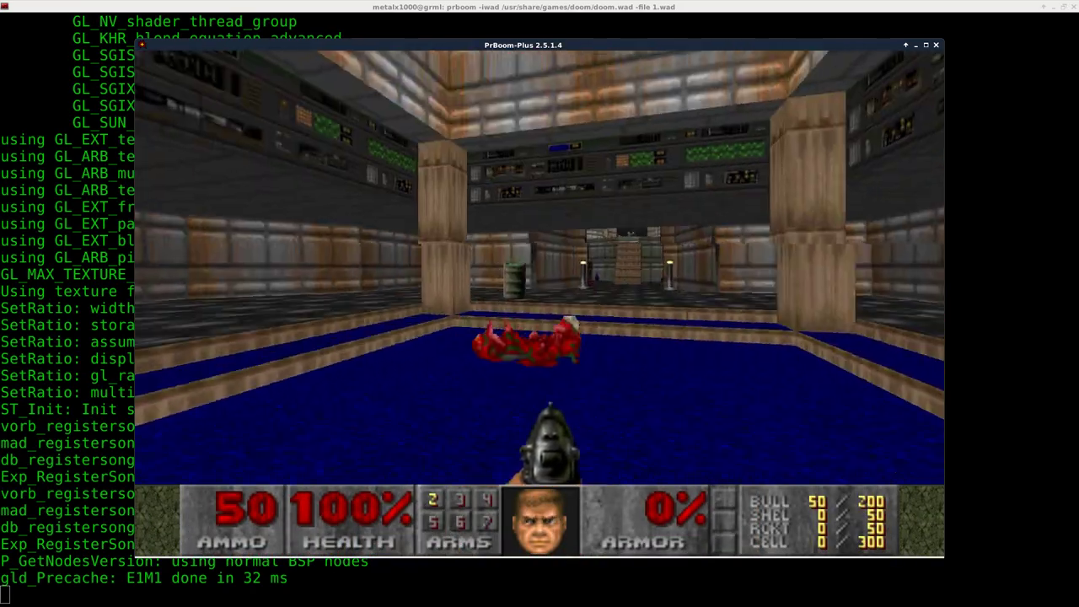
key("Right")
key("Up")
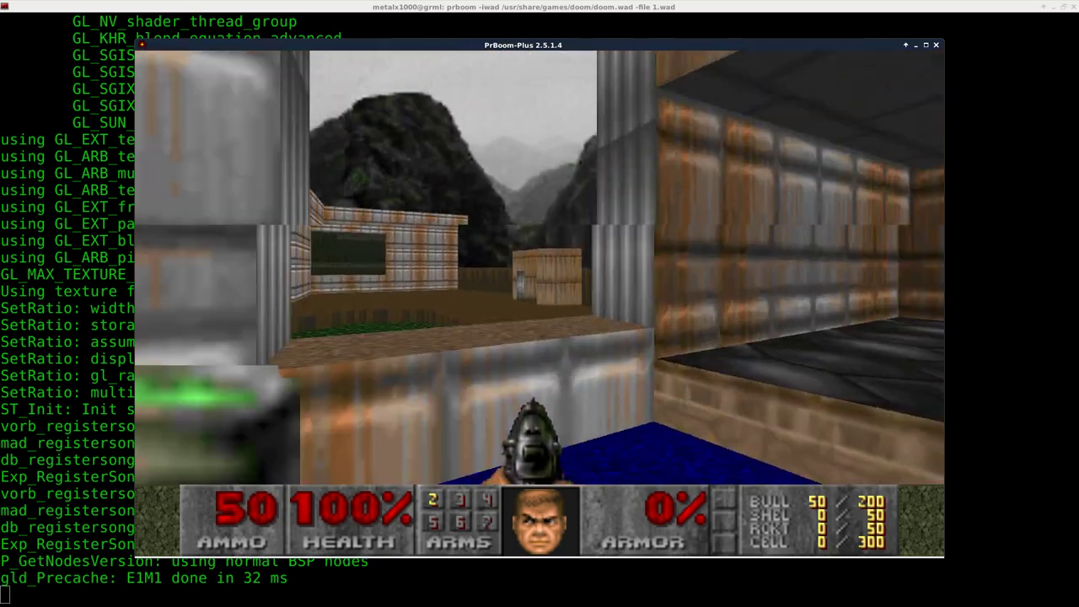
key("Right")
key("Up")
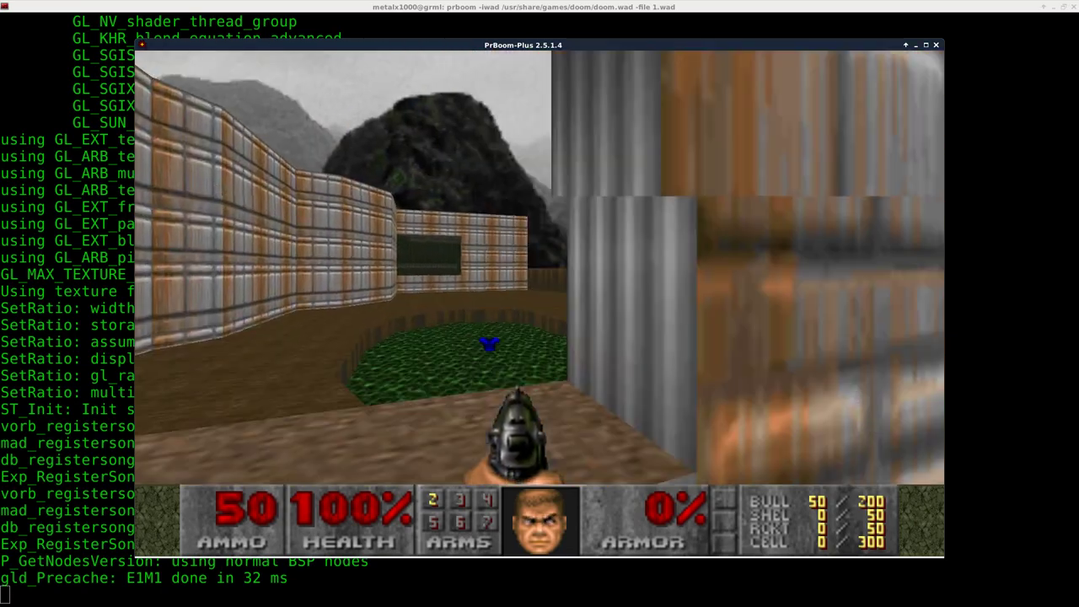
key("Right")
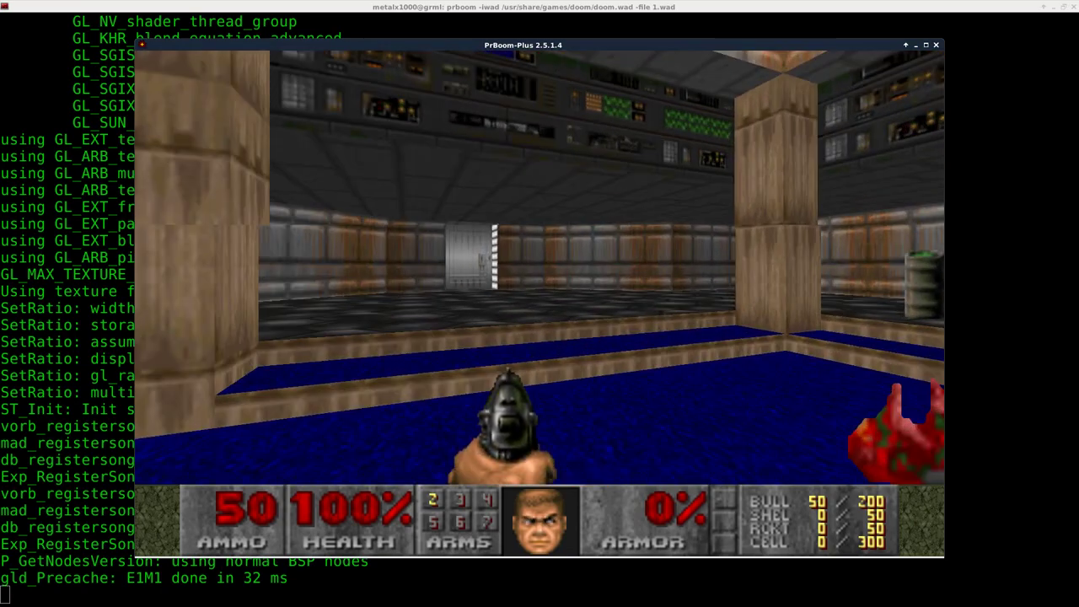
key("Escape")
key("Return")
Confirm quitting, run pcmanfm, and bring up the open-with options for graphics/m_doom.ppm
key("y")
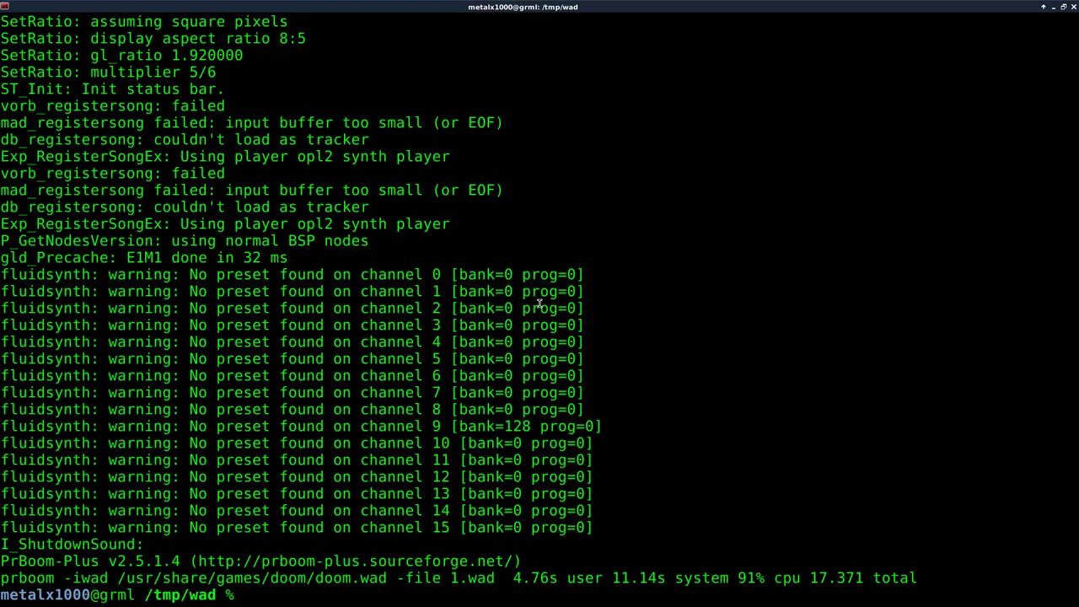
type("pcmanfm")
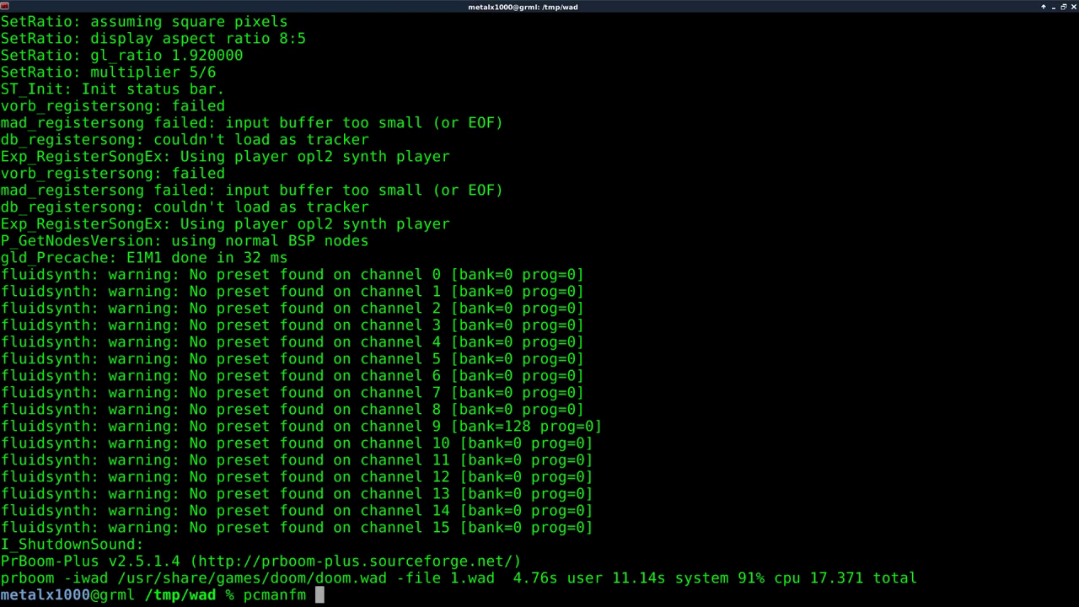
key("Return")
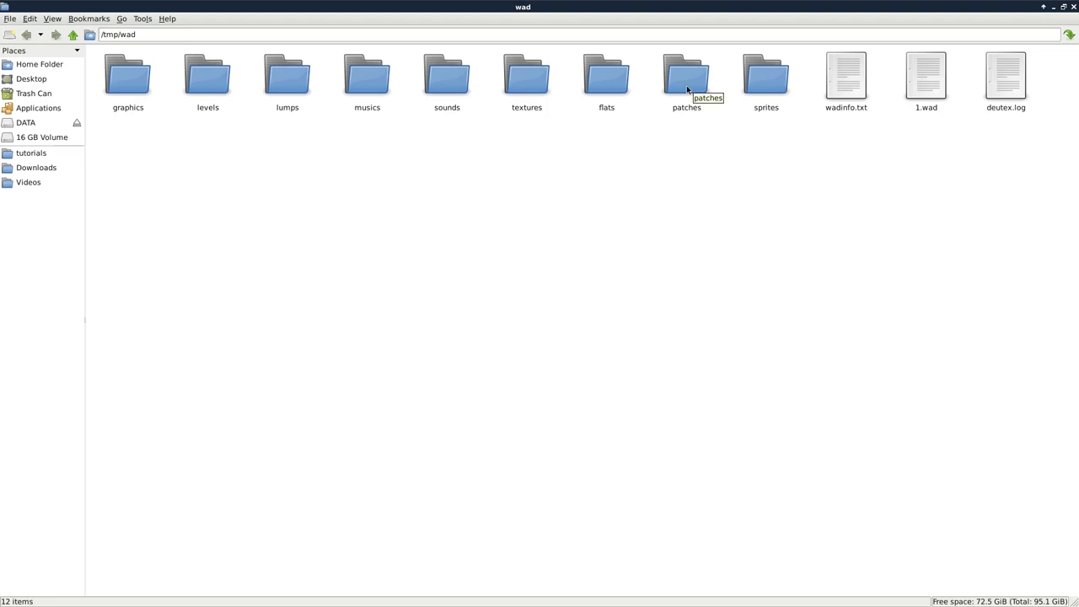
double_click(147, 91)
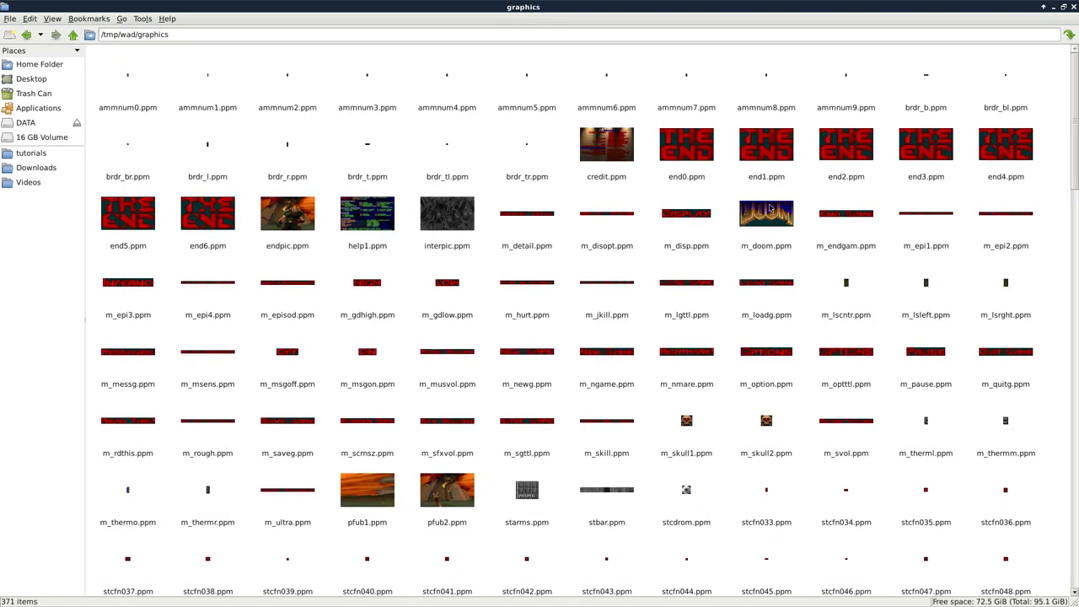
left_click(766, 215)
right_click(761, 219)
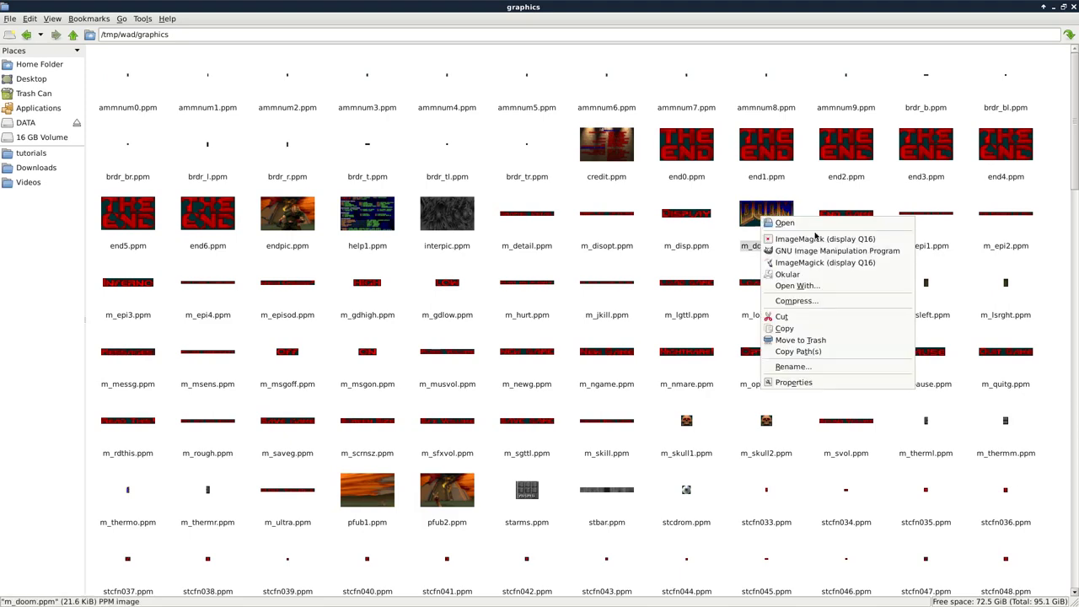
Open m_doom.ppm in GIMP
left_click(816, 251)
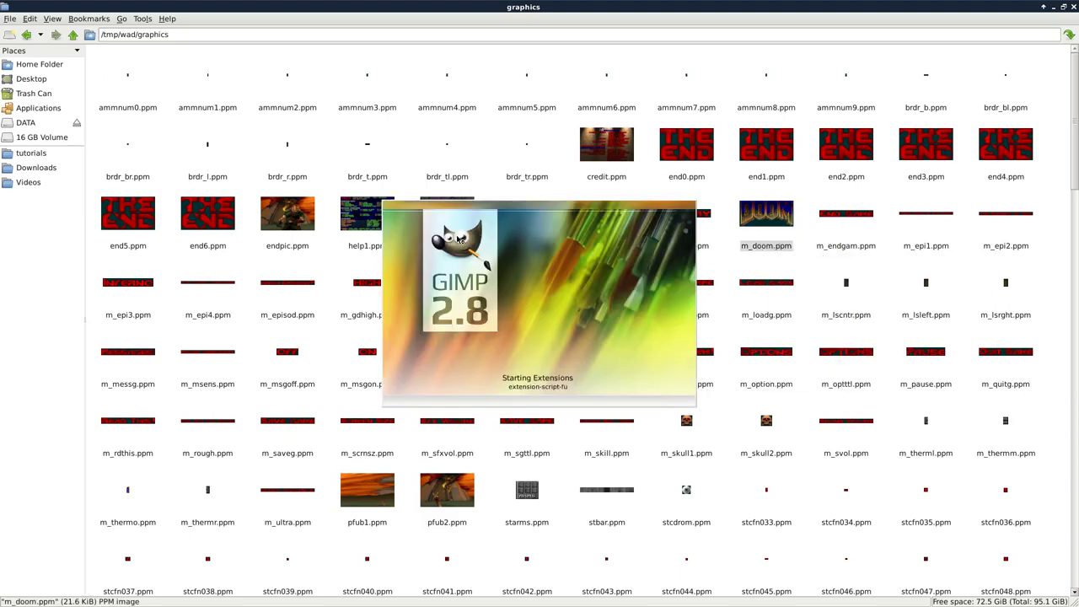
scroll(604, 236, "up", 5)
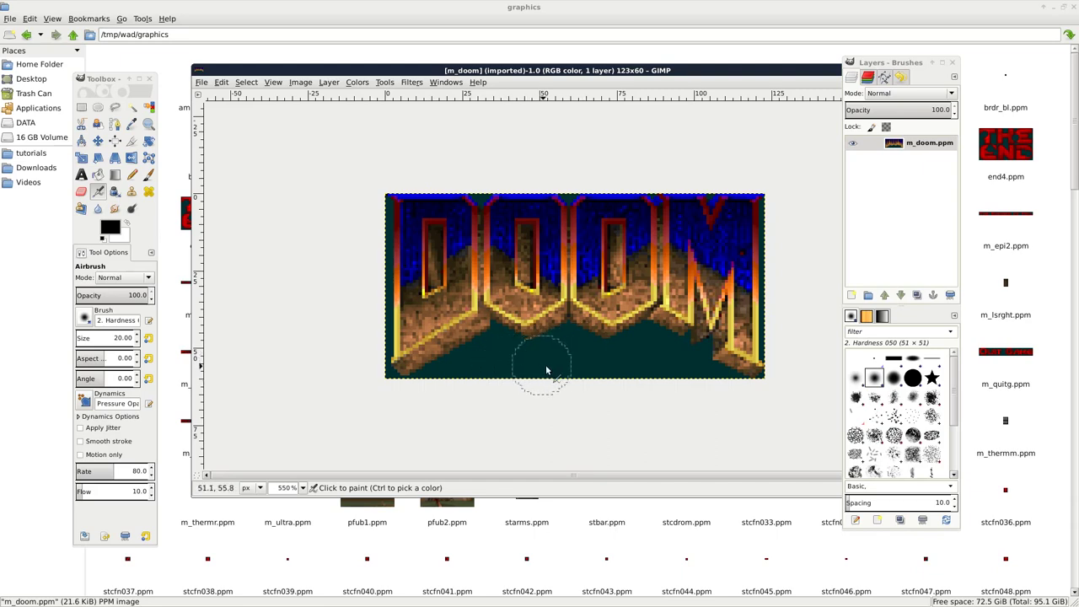
scroll(546, 371, "up", 3)
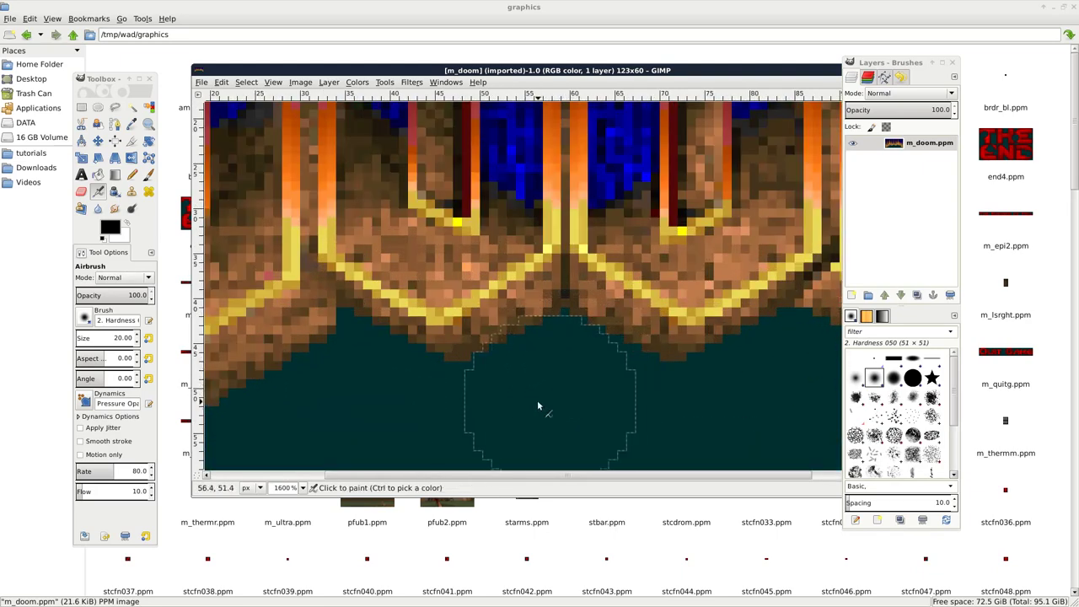
scroll(538, 406, "down", 2)
scroll(229, 253, "down", 1)
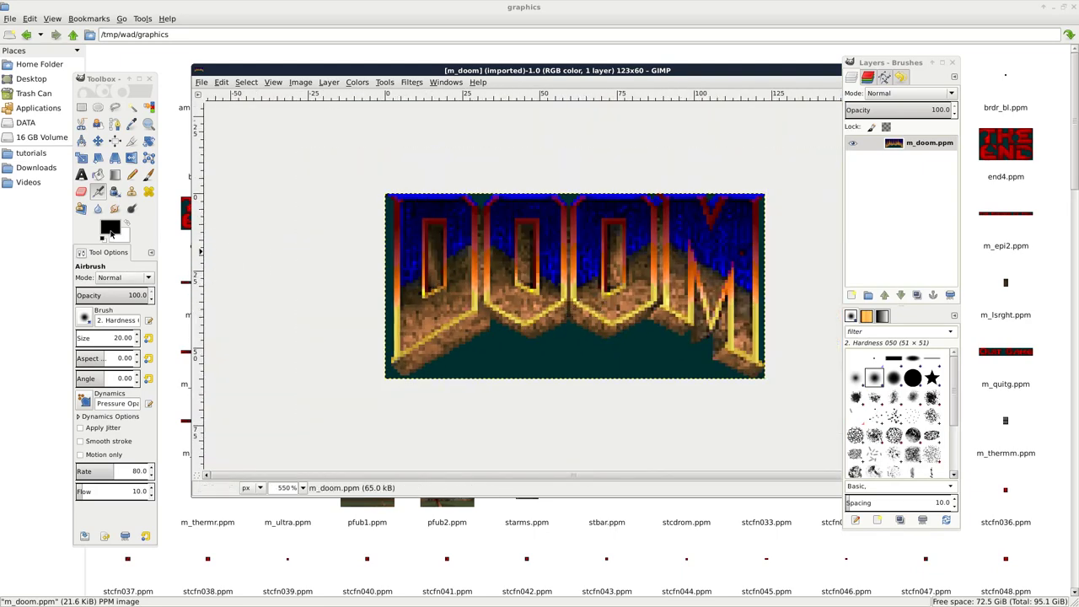
Pick the image's dark teal and fill the whole logo with it, erasing the DOOM lettering
left_click(111, 229)
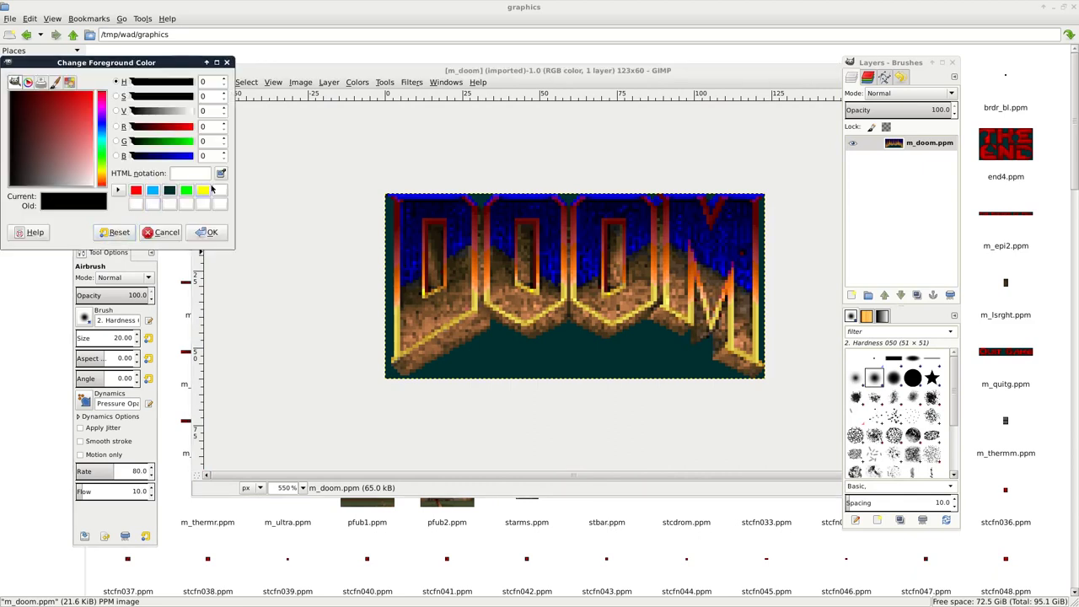
left_click(511, 349, "ctrl")
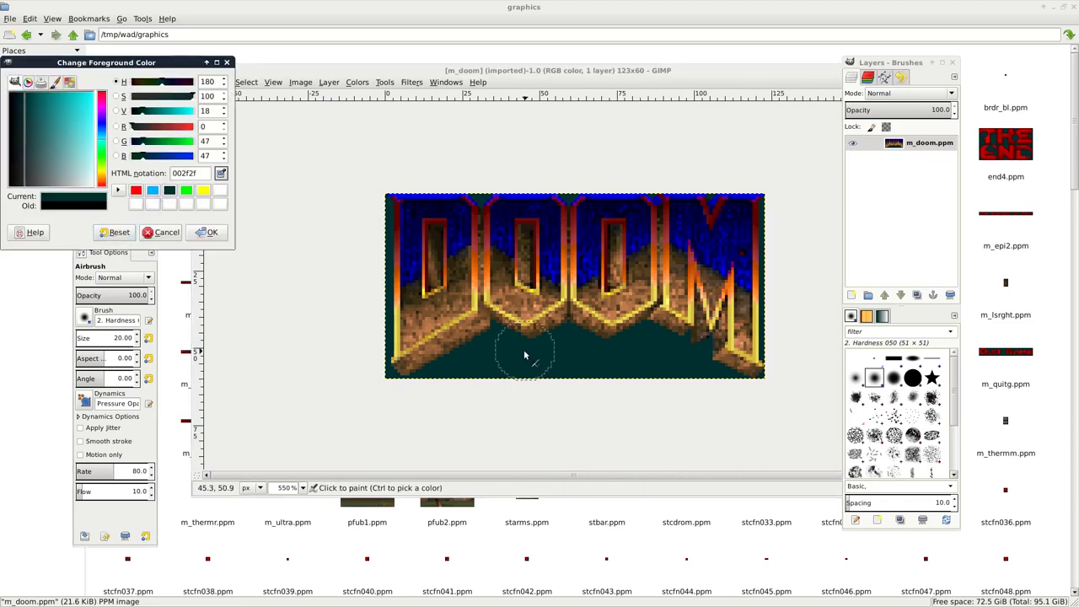
left_click(210, 232)
left_click(127, 226)
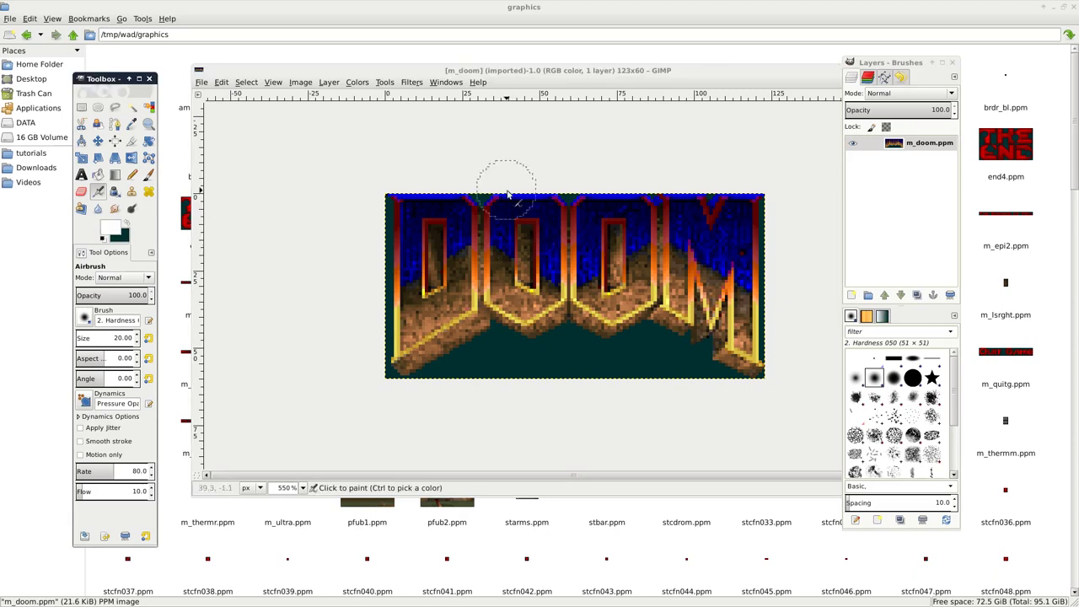
left_click(124, 221)
mouse_move(474, 233)
left_mouse_down()
mouse_move(590, 217)
mouse_move(408, 237)
mouse_move(457, 201)
mouse_move(470, 218)
mouse_move(589, 186)
mouse_move(527, 176)
mouse_move(544, 195)
left_mouse_up()
left_click(129, 226)
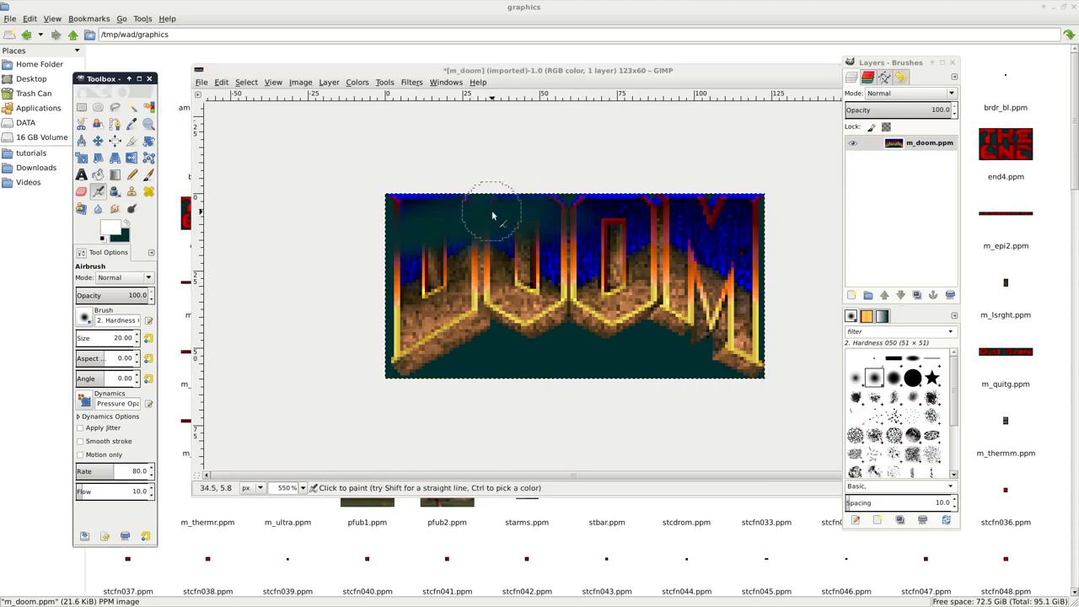
key("Delete")
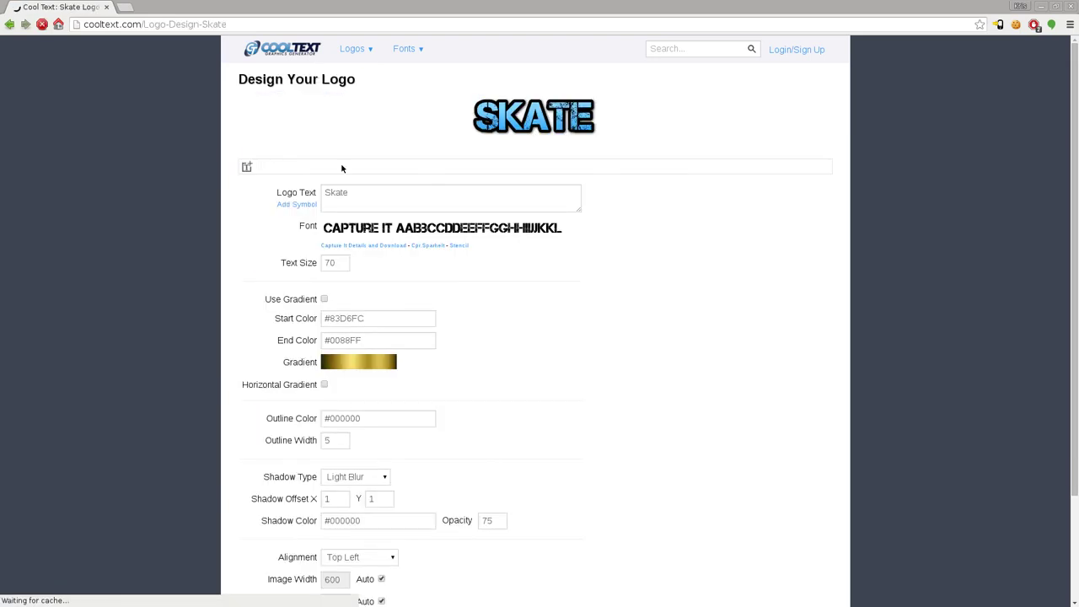
Make the Cool Text logo read Linux with a #FC0F3E to #780218 red gradient
type("Linux")
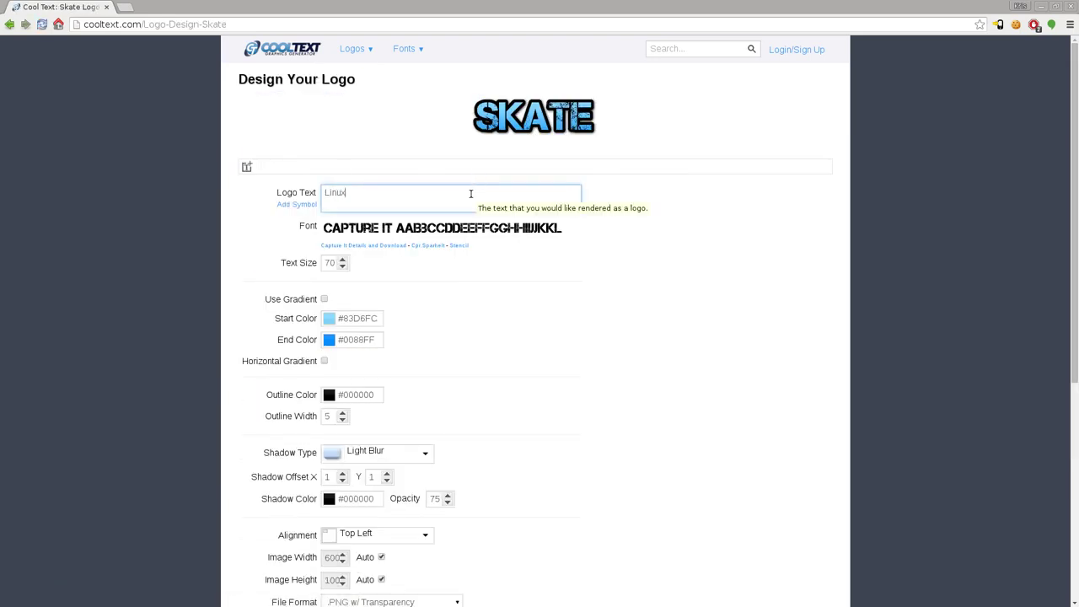
left_click(330, 321)
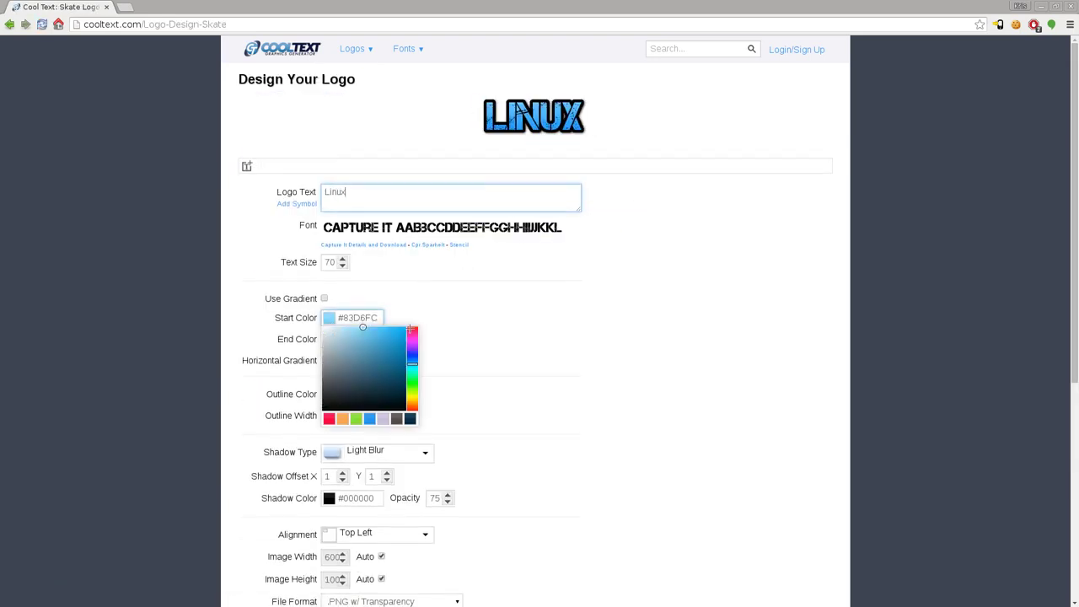
left_click(412, 328)
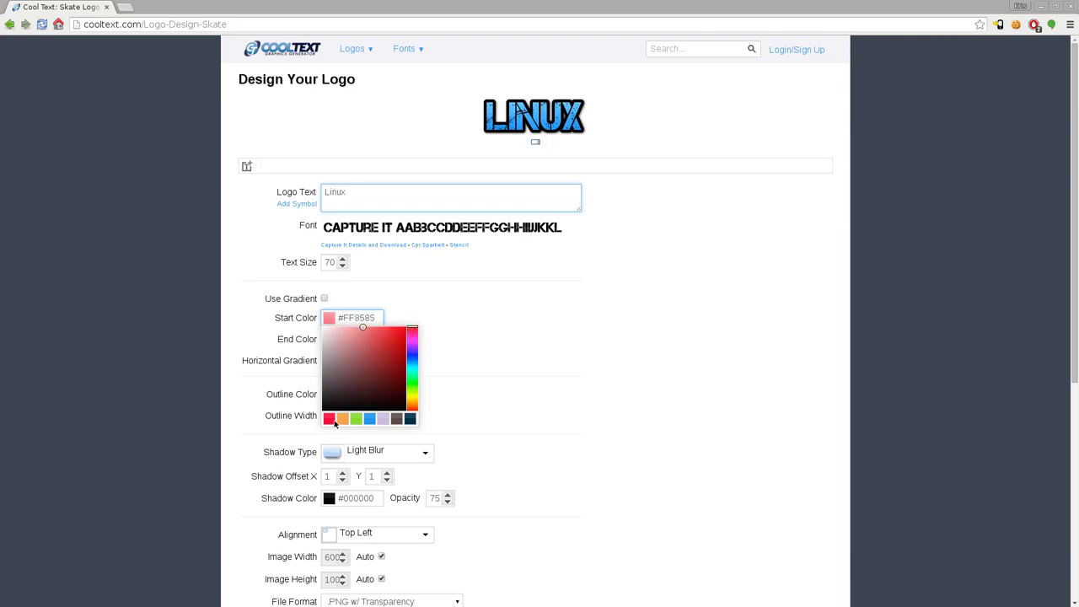
left_click(334, 421)
left_click(336, 340)
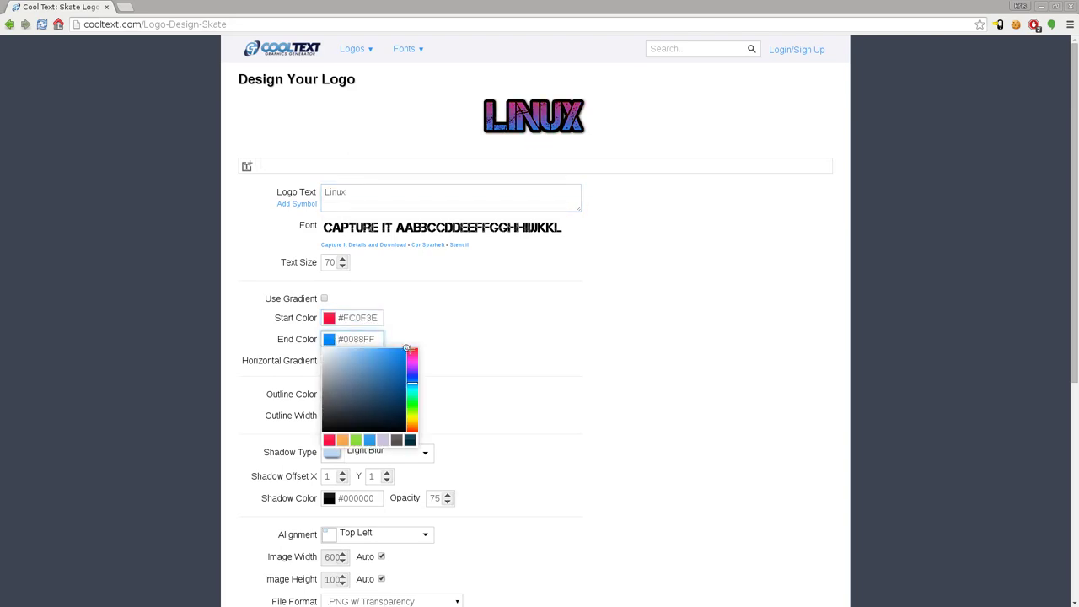
left_click(330, 440)
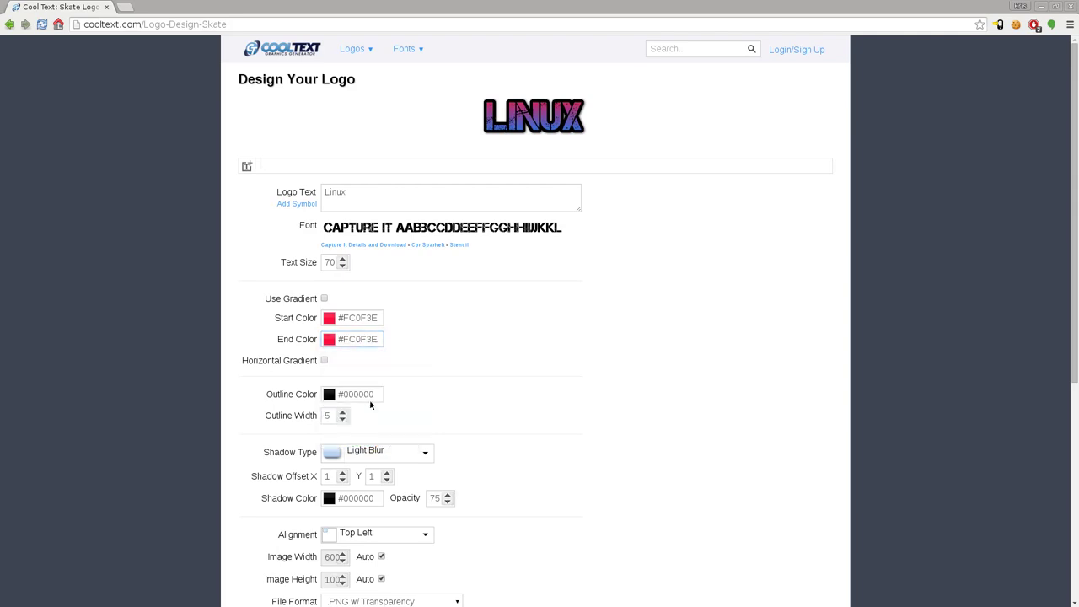
left_click(341, 342)
left_click_drag(401, 348, 404, 395)
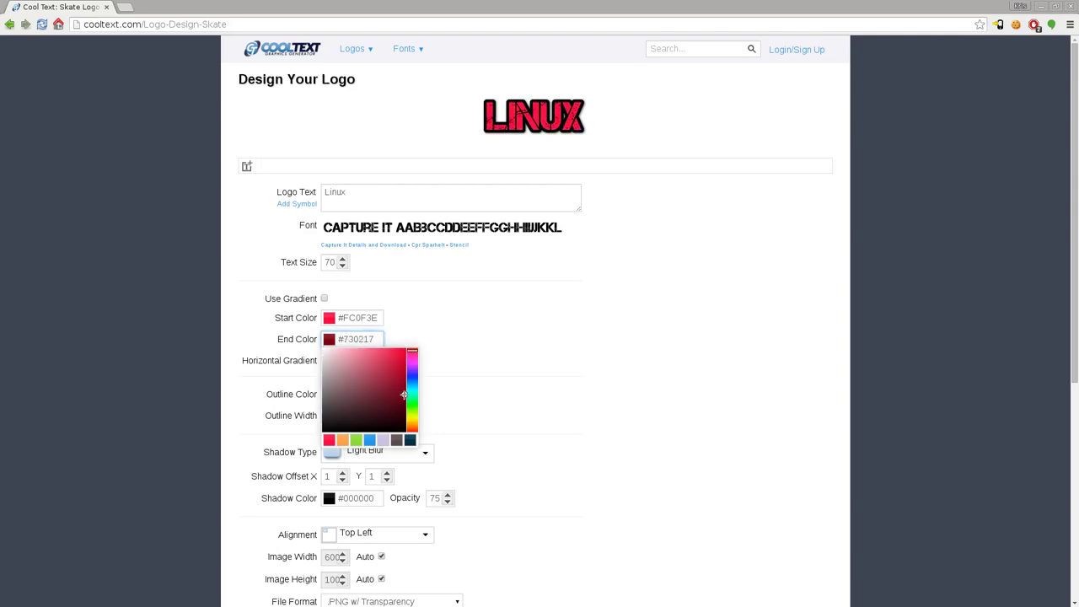
left_click(700, 349)
Save the logo image as maintitlelogo.png
right_click(526, 124)
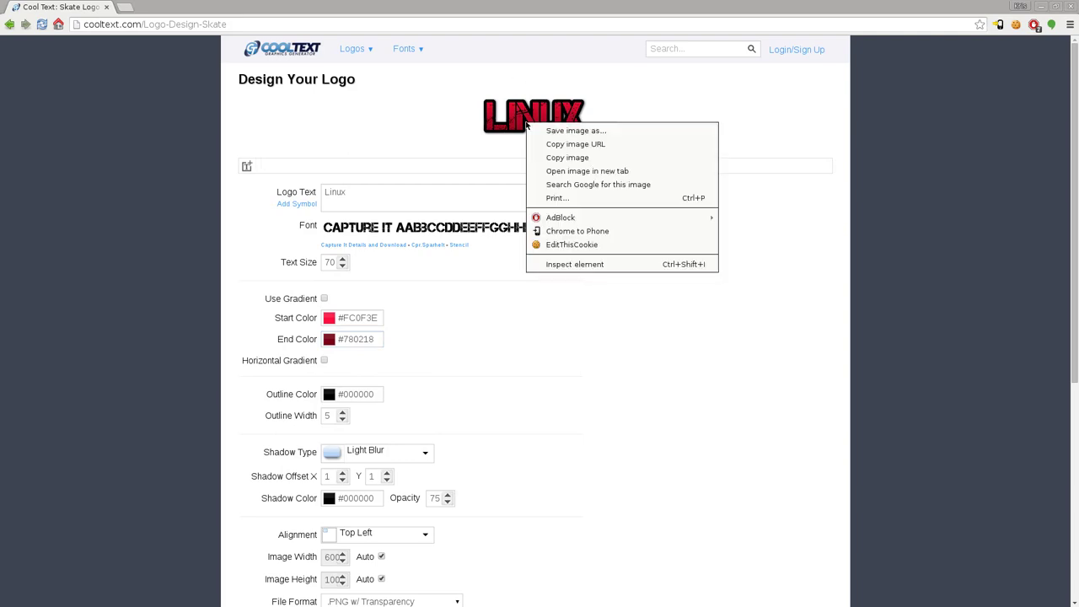
left_click(552, 132)
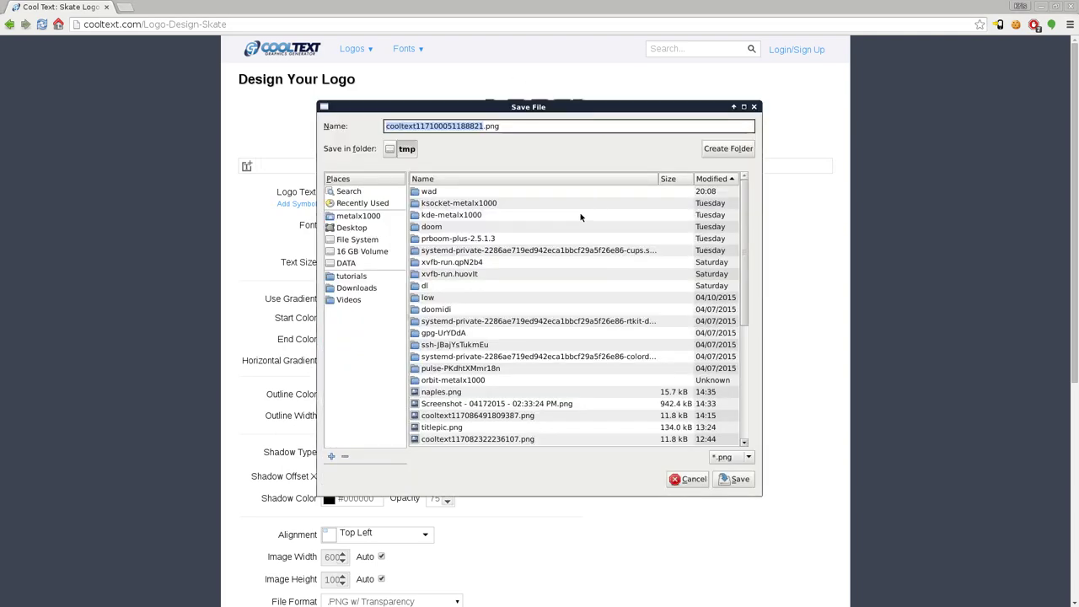
type("m")
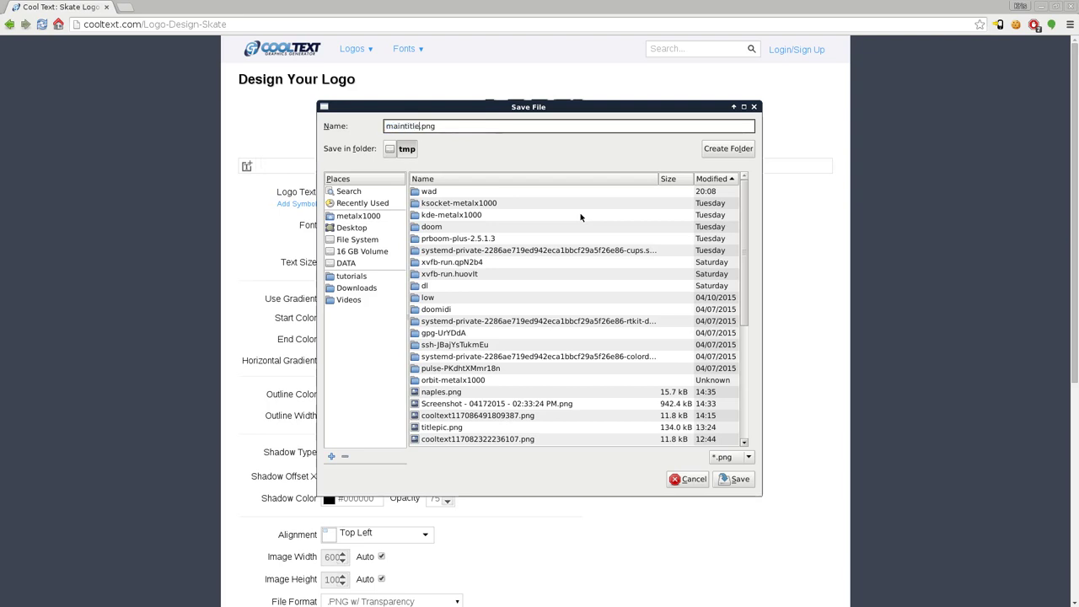
type("aintitlelogo")
key("Return")
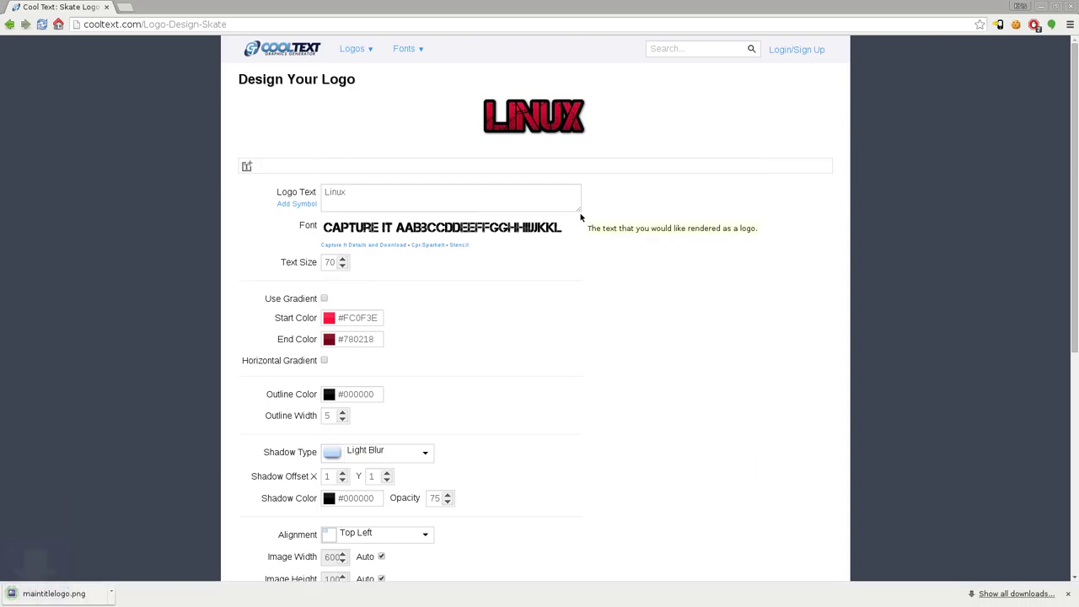
Open maintitlelogo.png in GIMP from the recently used files
key("alt+Tab")
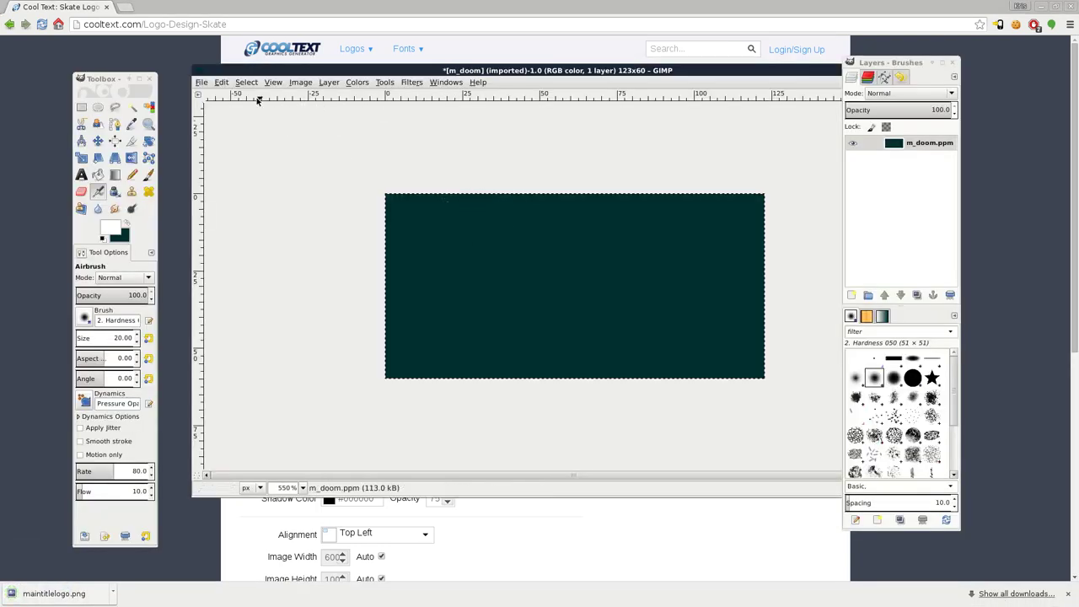
left_click(202, 82)
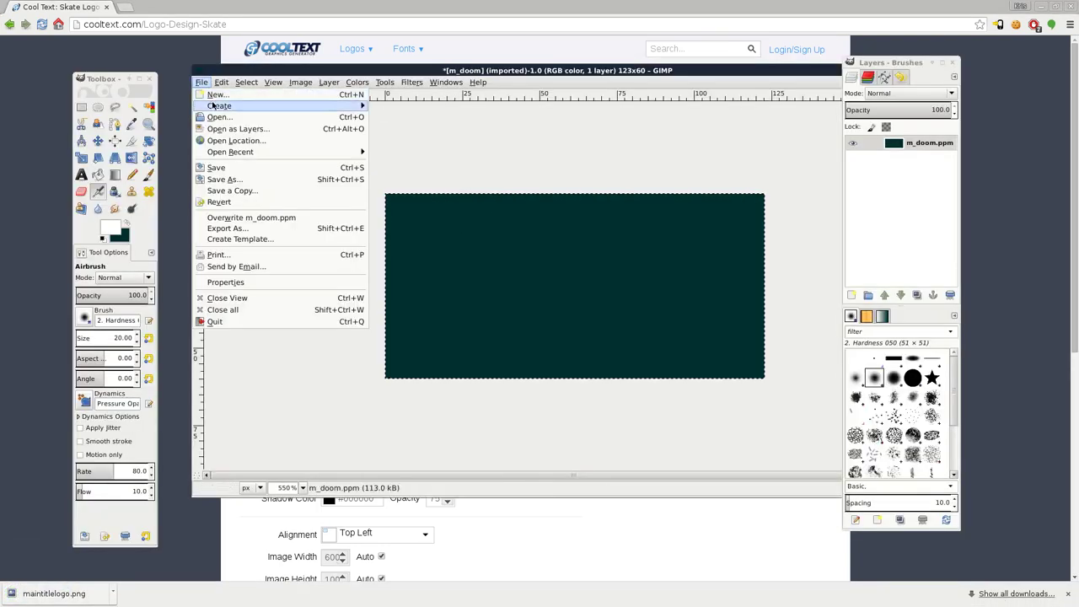
left_click(217, 117)
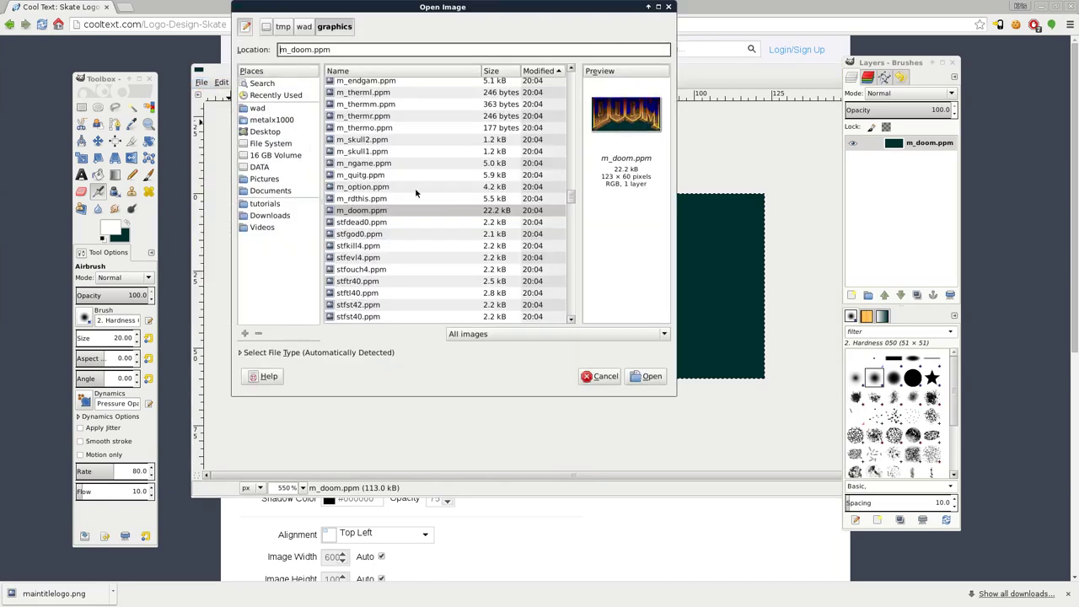
left_click(277, 96)
double_click(382, 66)
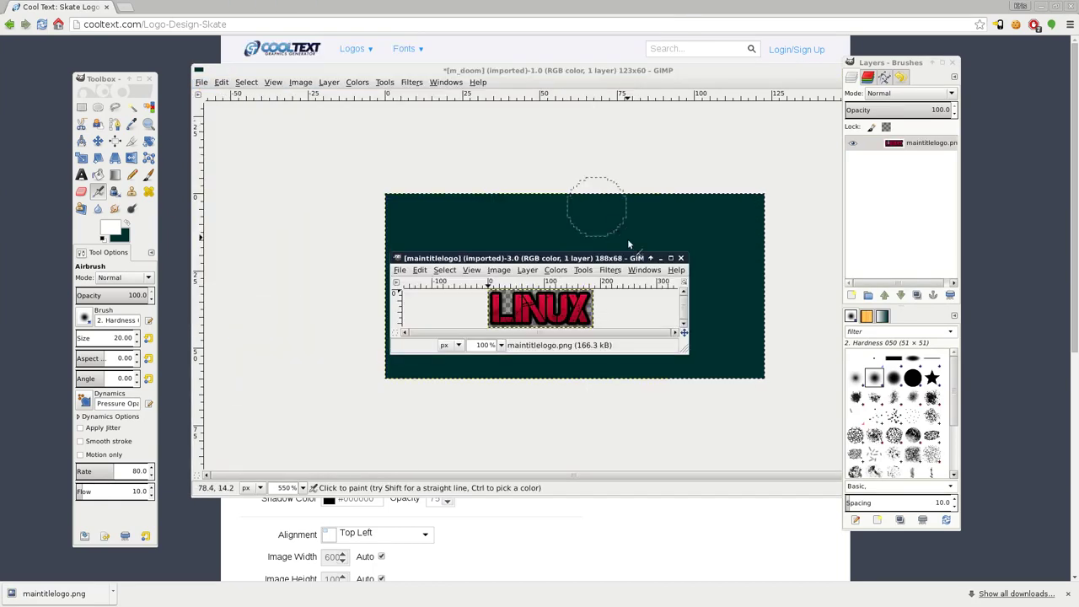
left_click_drag(582, 263, 593, 99)
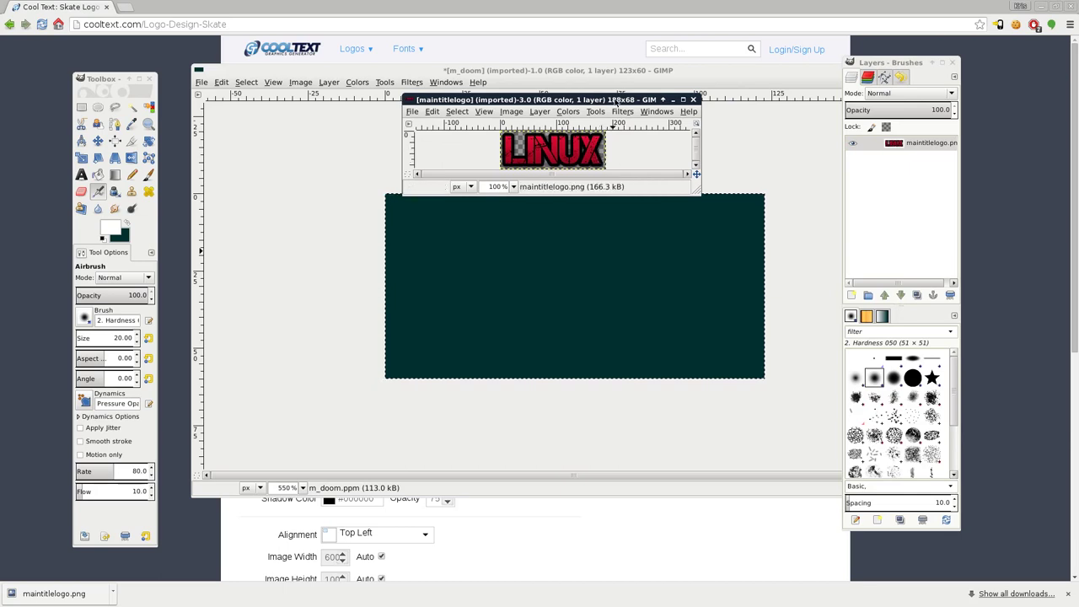
Scale the logo to 123 × 44 pixels and copy the whole image
left_click(511, 112)
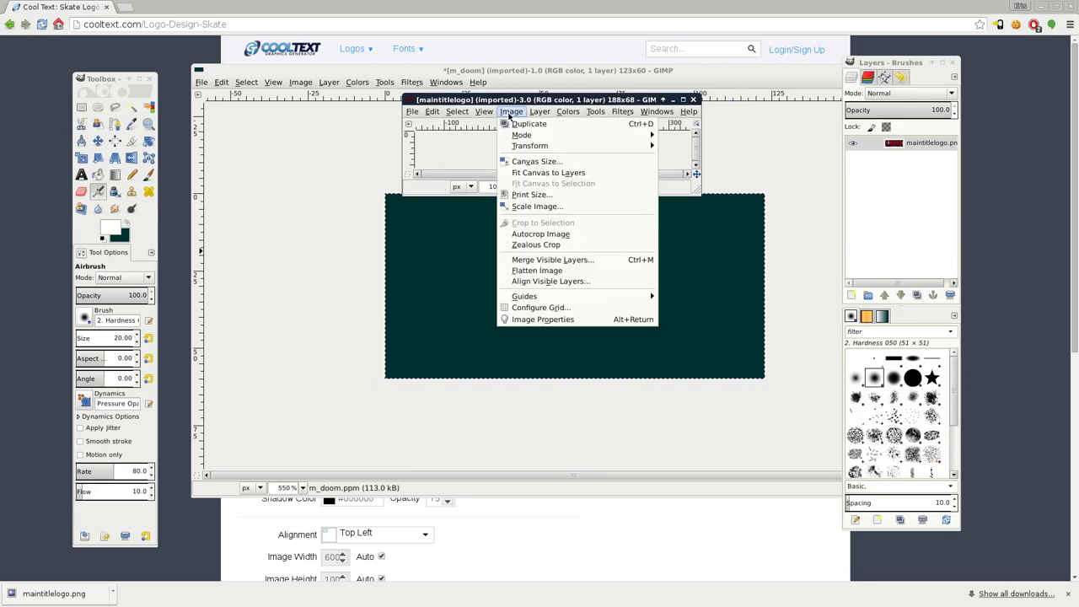
left_click(537, 207)
left_click_drag(587, 73, 593, 165)
type("123")
key("Tab")
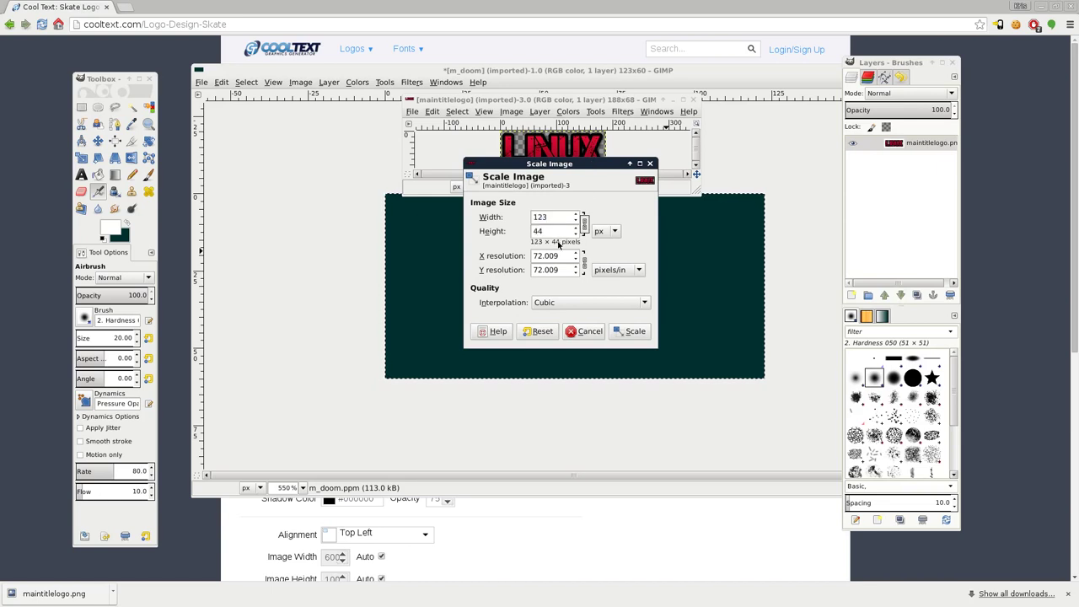
left_click(634, 330)
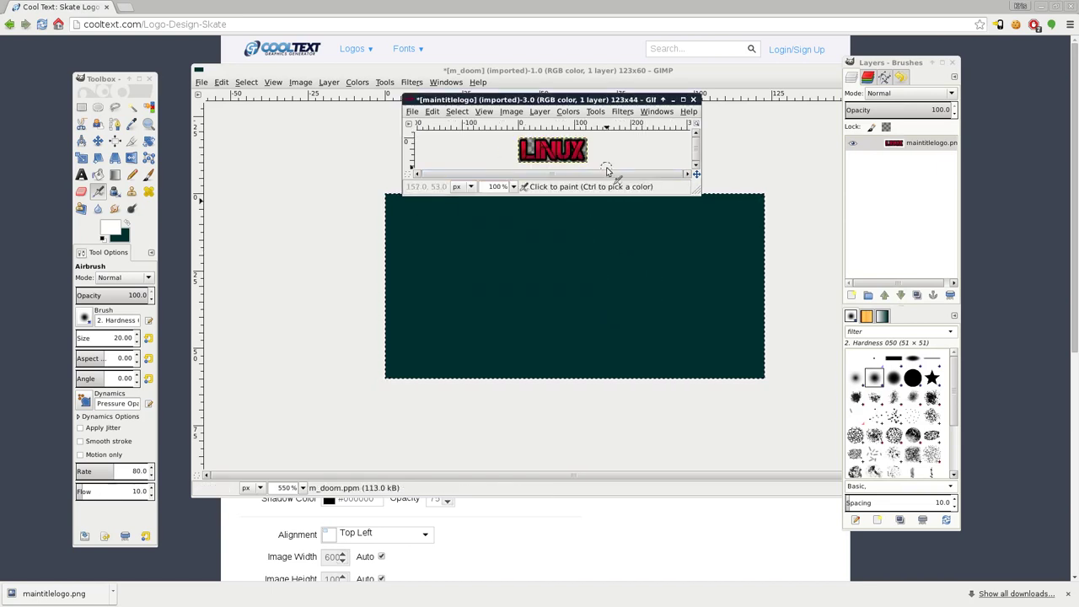
key("ctrl+a")
key("ctrl+c")
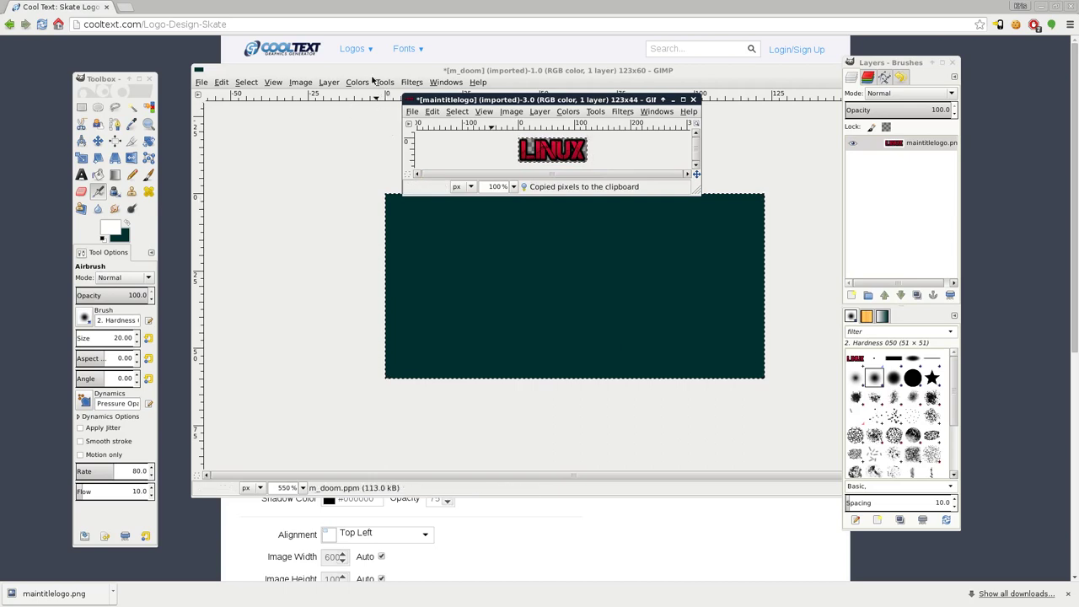
Paste the LINUX logo into m_doom and export it, replacing m_doom.ppm
left_click(373, 79)
key("ctrl+v")
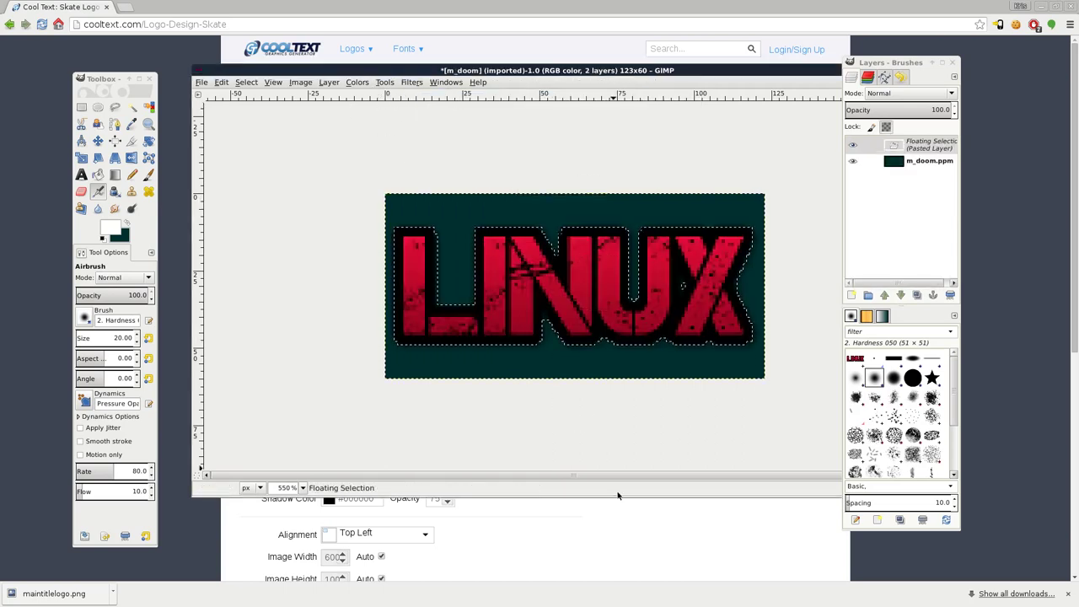
key("shift+ctrl+e")
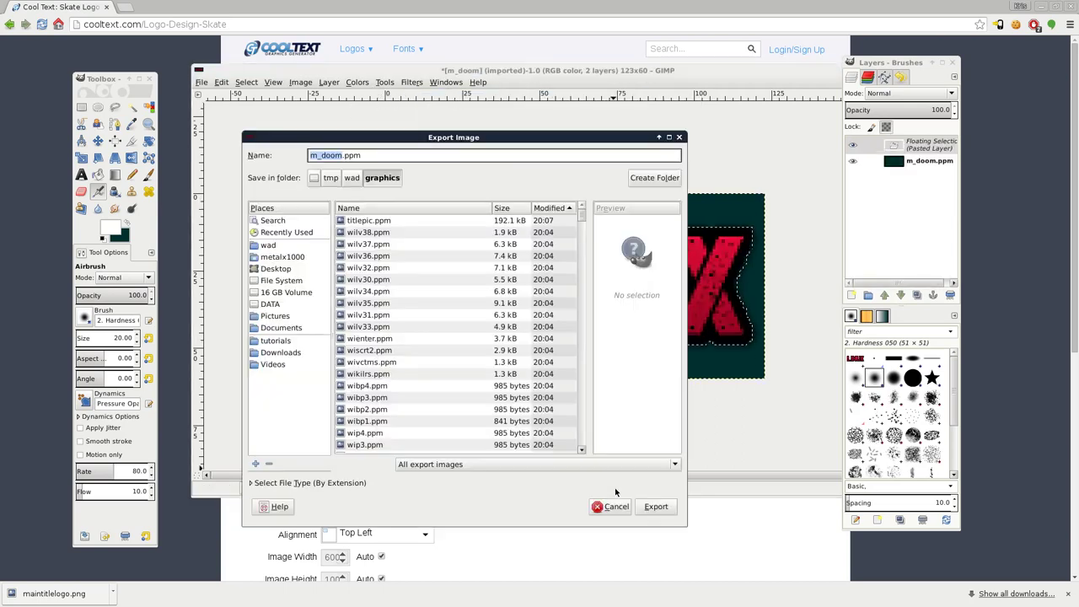
left_click(657, 507)
left_click(556, 375)
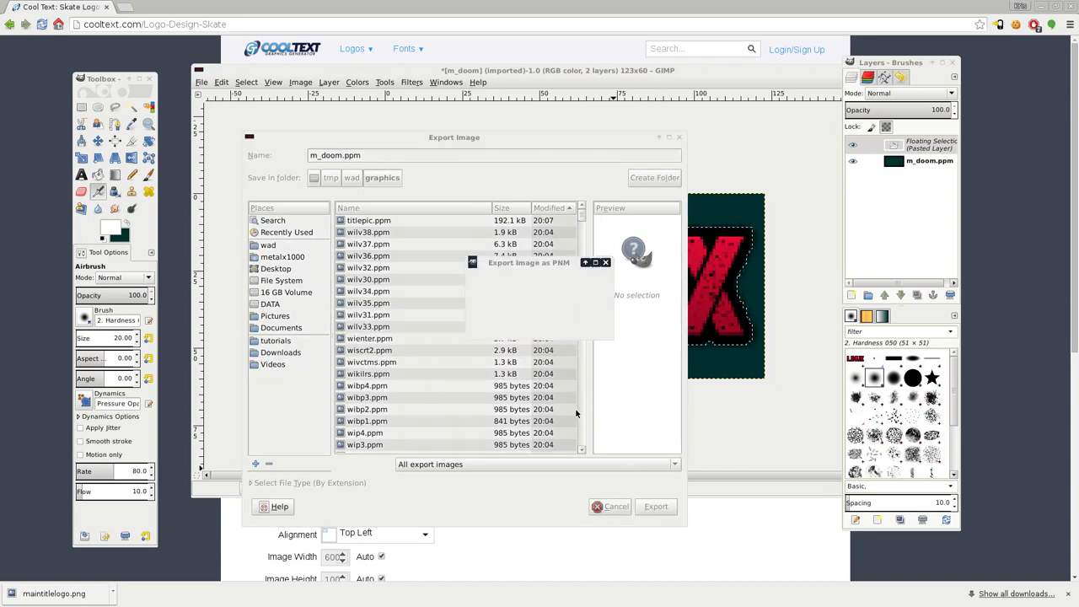
left_click(588, 324)
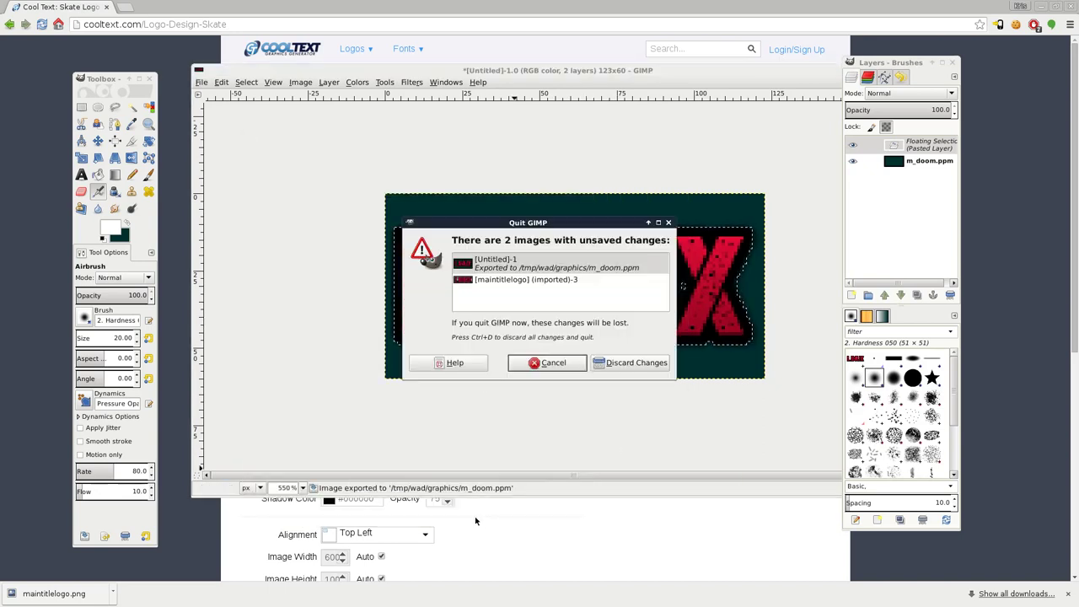
Quit GIMP discarding unsaved changes and stop the file manager running in Terminal
left_click(633, 362)
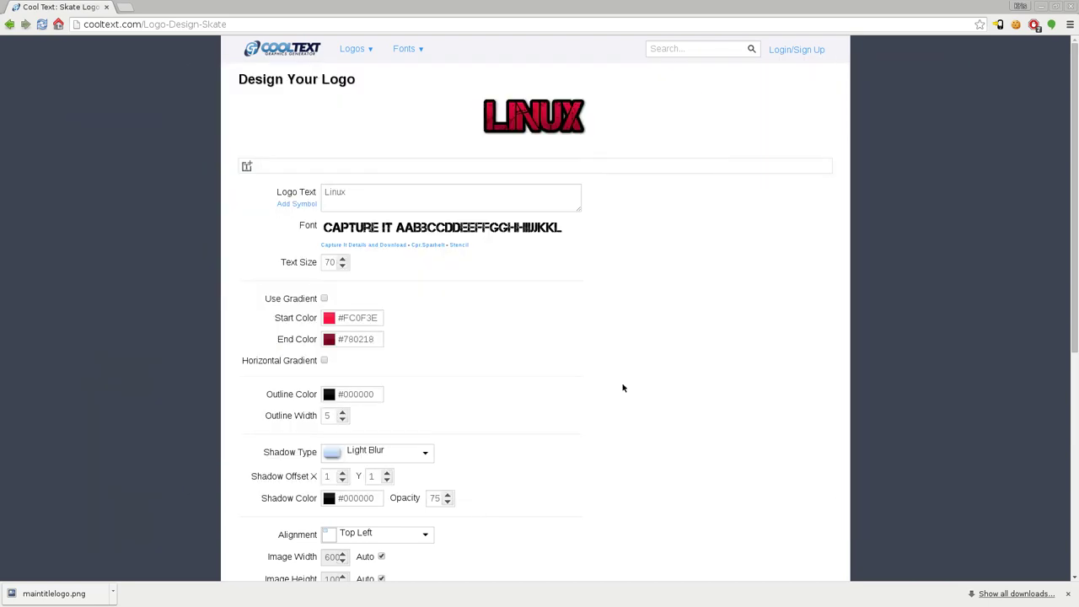
key("alt+Tab")
key("alt+Tab")
key("alt+Tab")
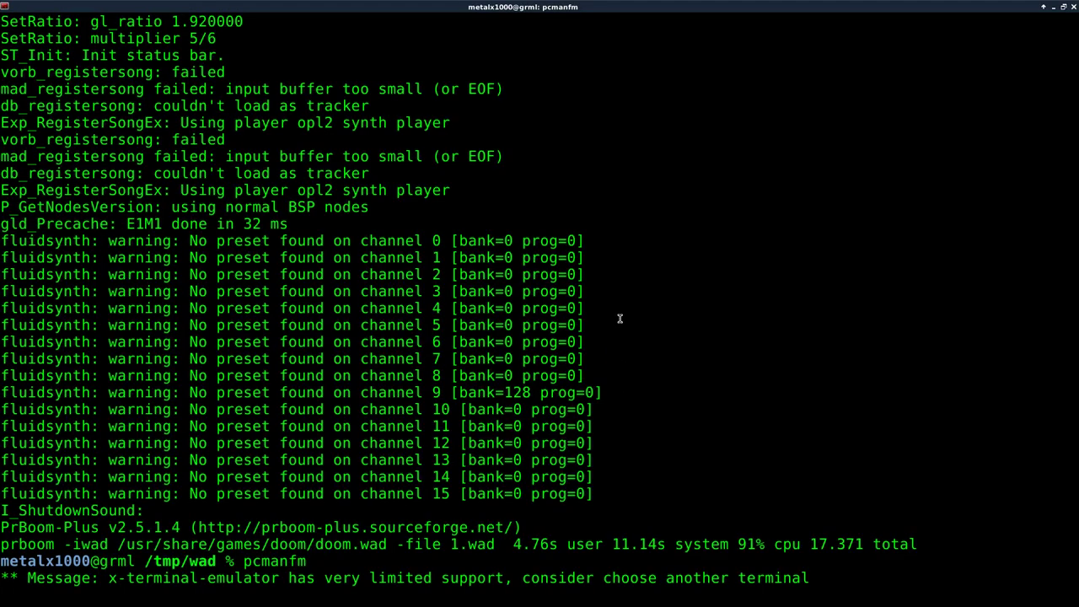
key("ctrl+c")
Recall and run the deutex -make 1.wad build from a cleared terminal screen
key("Up")
key("Up")
key("ctrl+w")
key("ctrl+w")
key("ctrl+w")
key("ctrl+w")
key("Up")
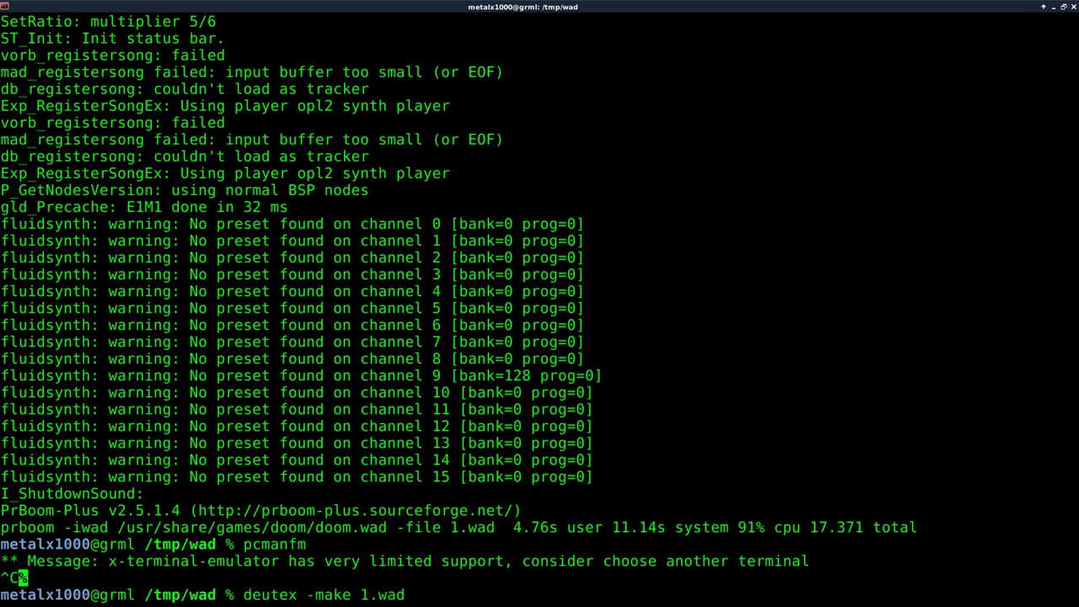
key("ctrl+l")
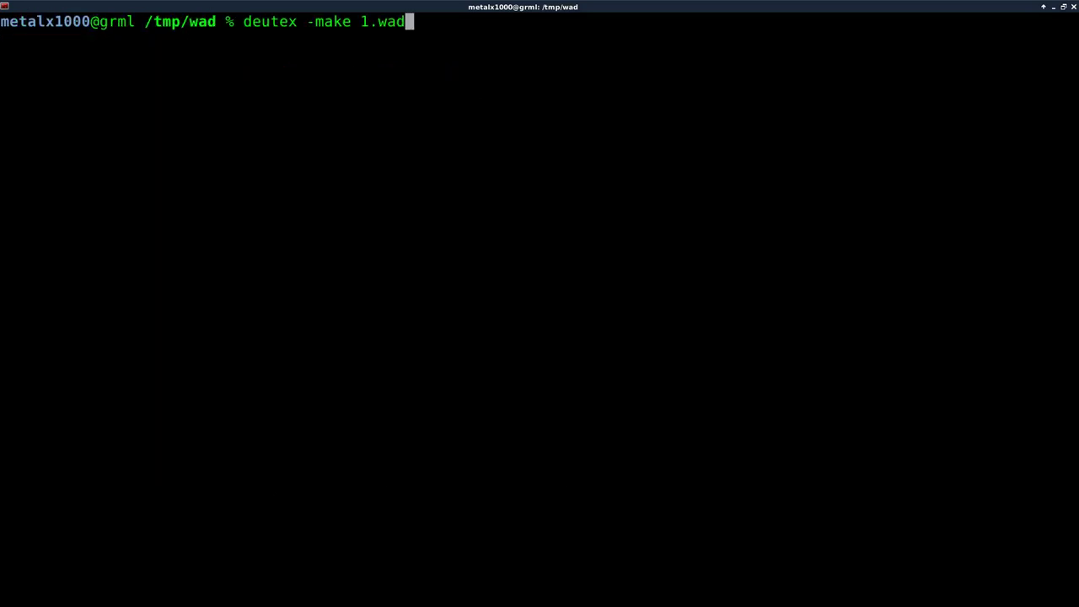
key("Return")
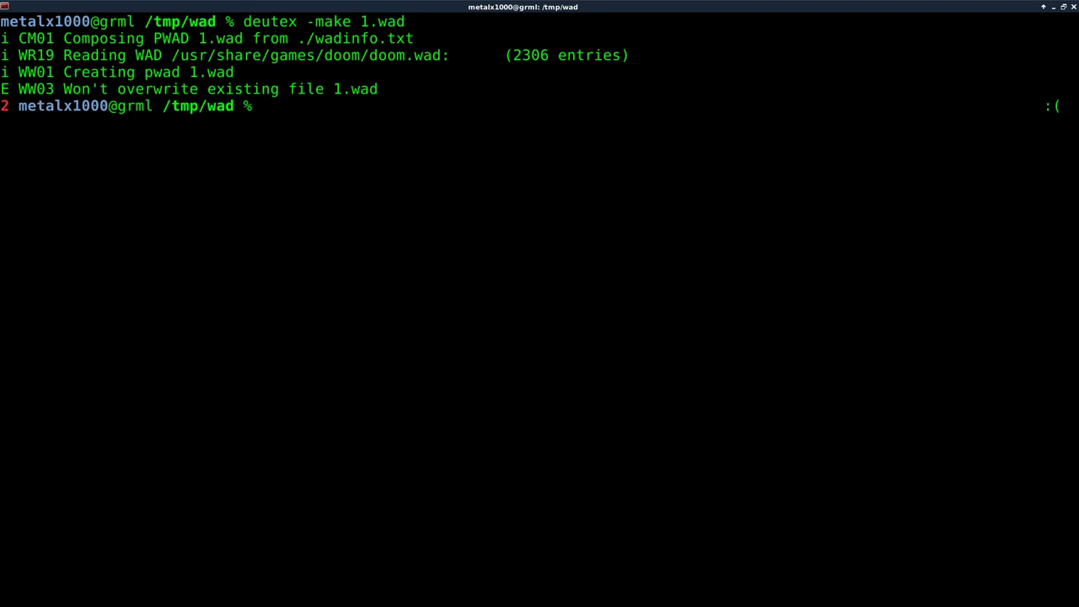
Delete the old 1.wad, rebuild it with deutex (2298 entries), and recall the prboom command
type("rm 1.wad")
key("Return")
key("Up")
key("Up")
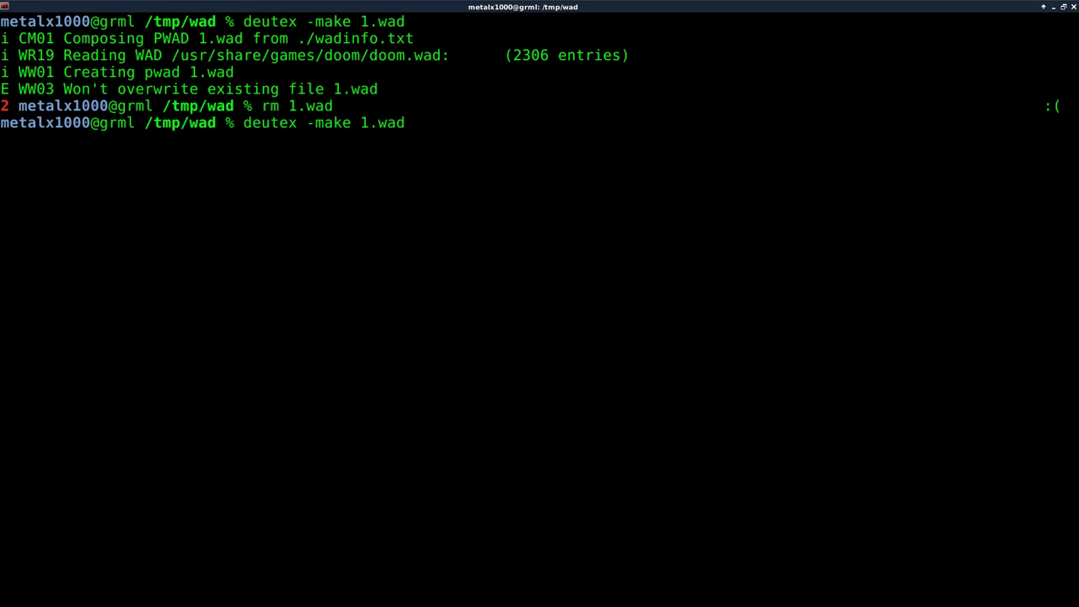
key("Return")
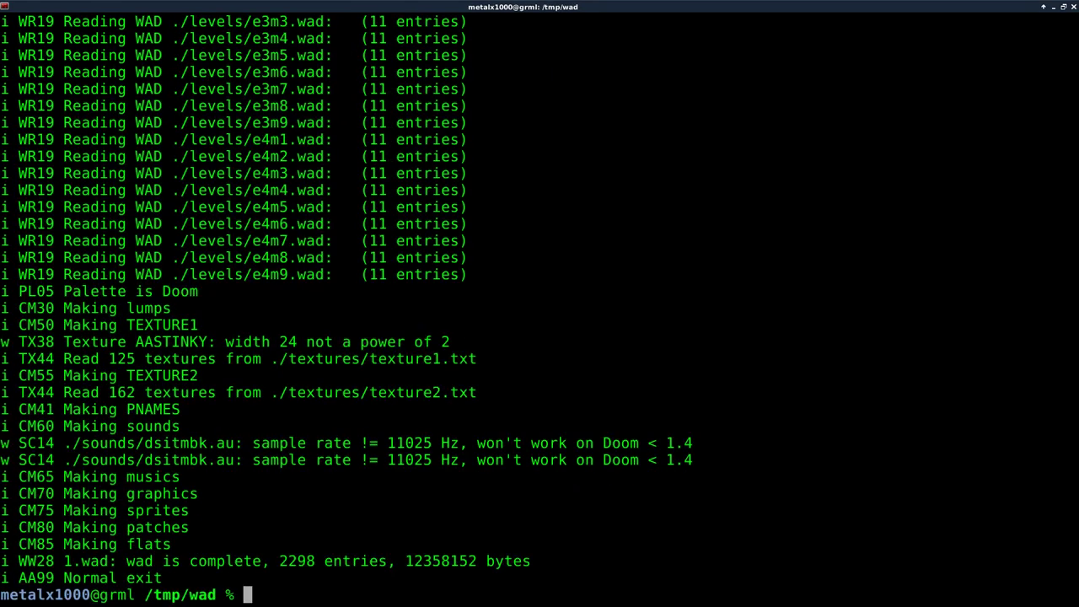
key("Up")
key("Up")
key("Up")
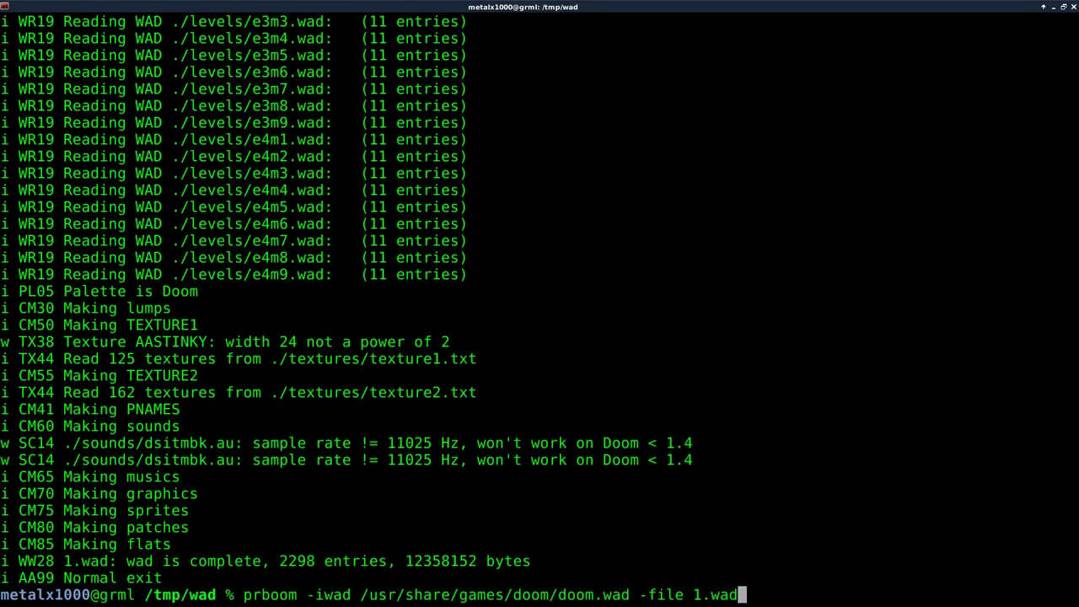
Point out the prboom command's parts: -iwad, the original doom.wad path and -file 1.wad
key("ctrl+l")
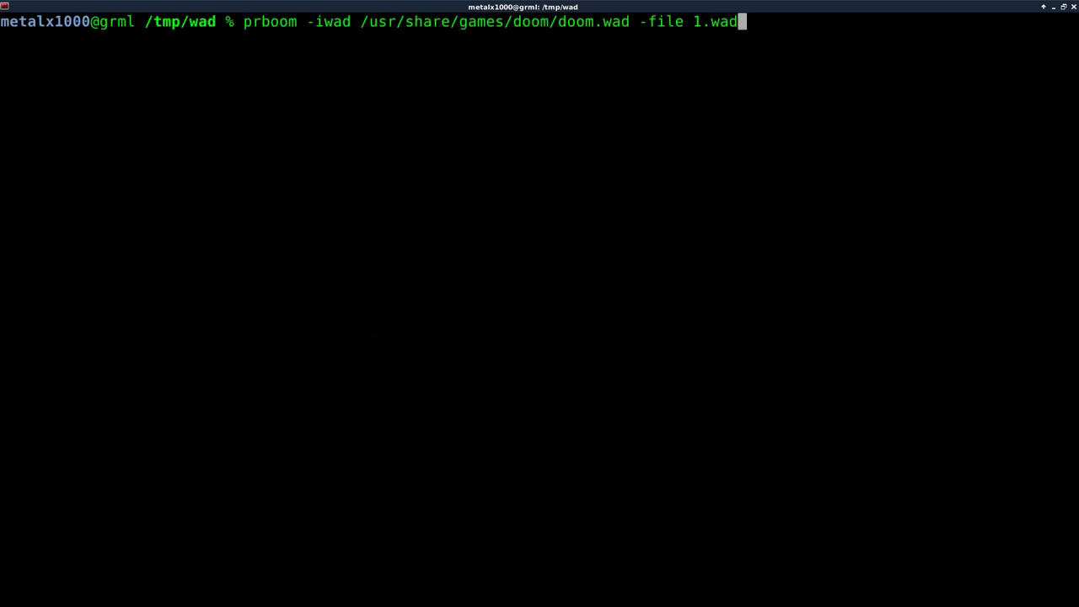
double_click(268, 21)
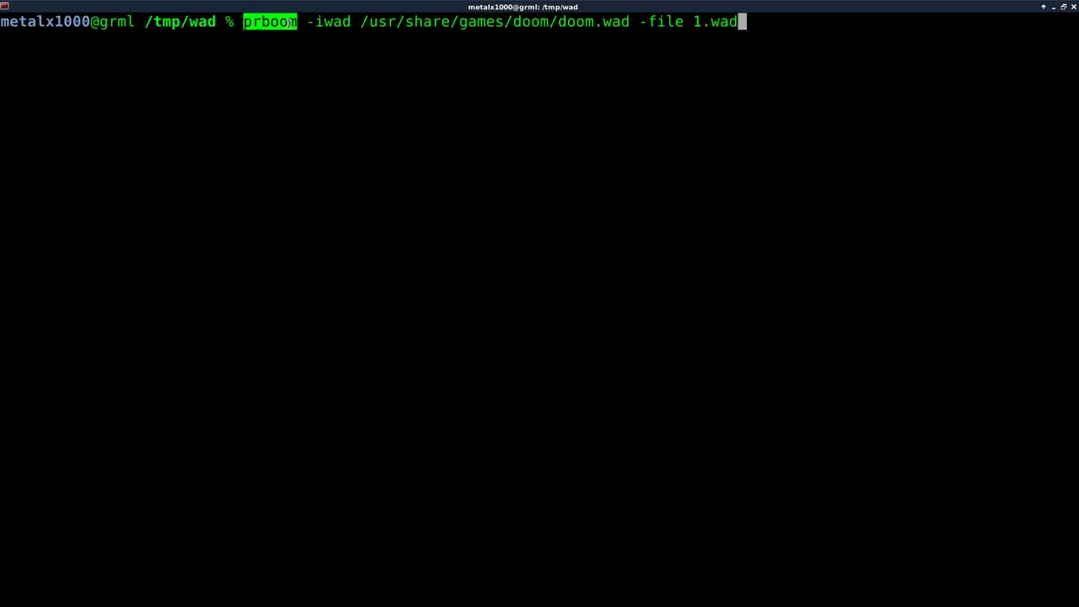
double_click(333, 22)
left_click_drag(362, 22, 736, 24)
left_click(658, 21)
left_click(754, 131)
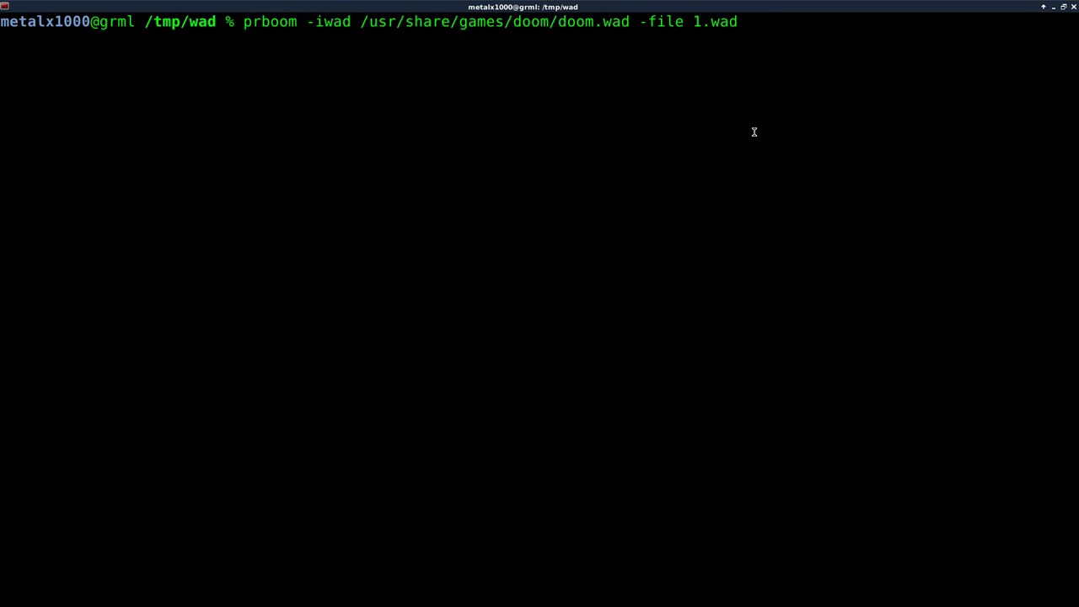
Launch PrBoom-Plus with 1.wad, view the red title and LINUX logo, and choose Quit Game
key("Return")
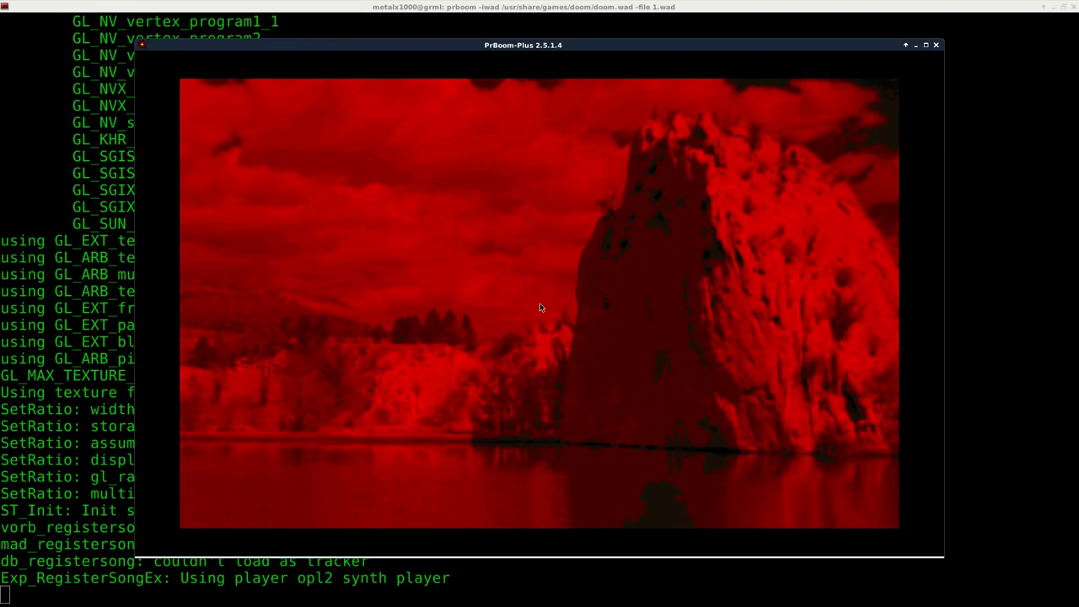
key("Escape")
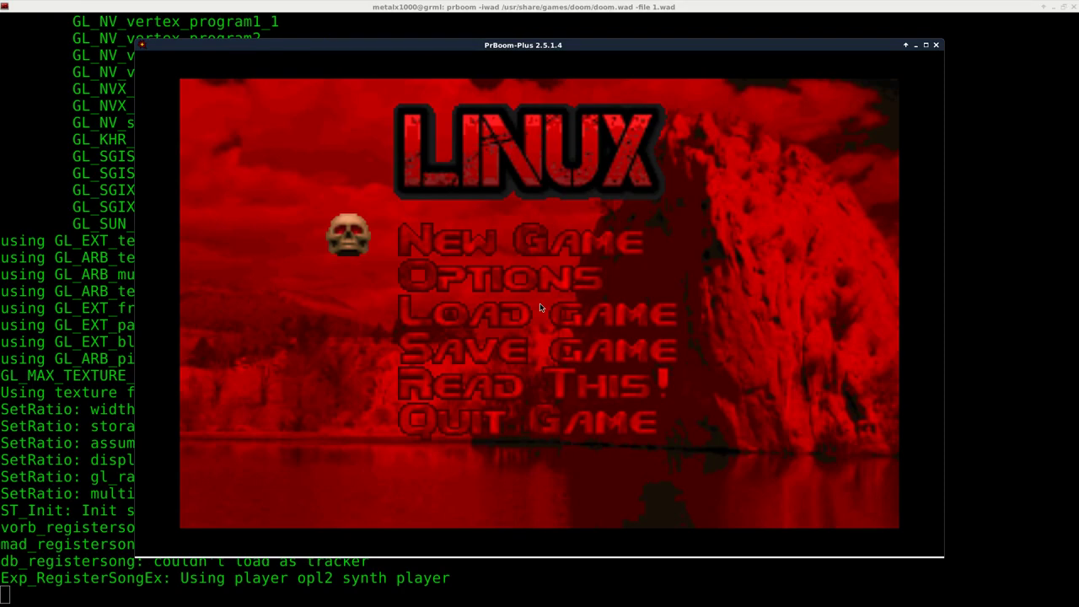
key("Escape")
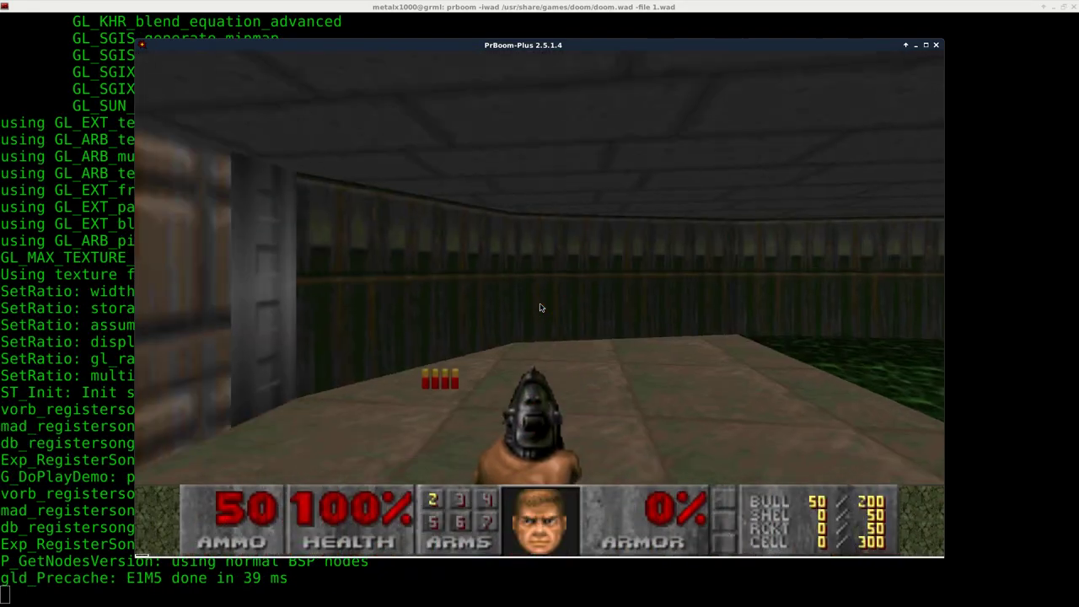
key("Escape")
key("Up")
key("Return")
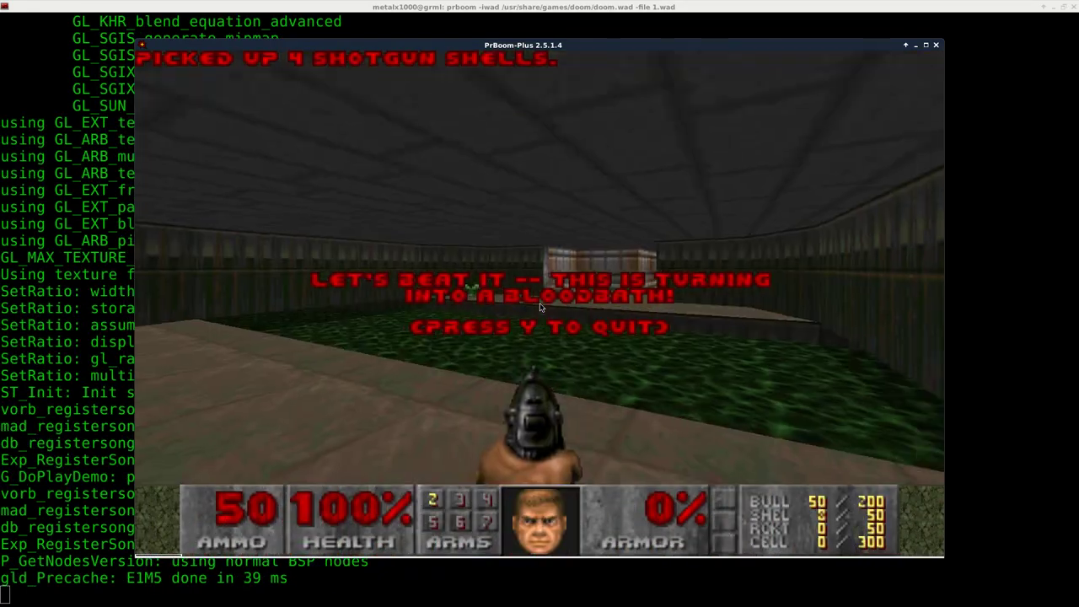
Confirm quitting the game and list /tmp/wad in detail with ls -lha
key("y")
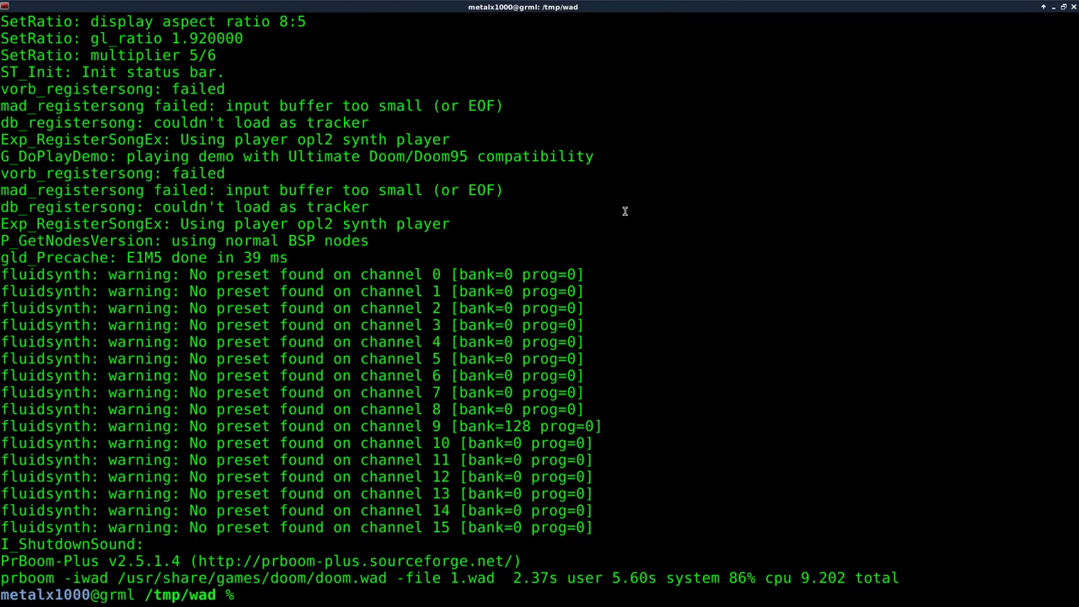
key("ctrl+l")
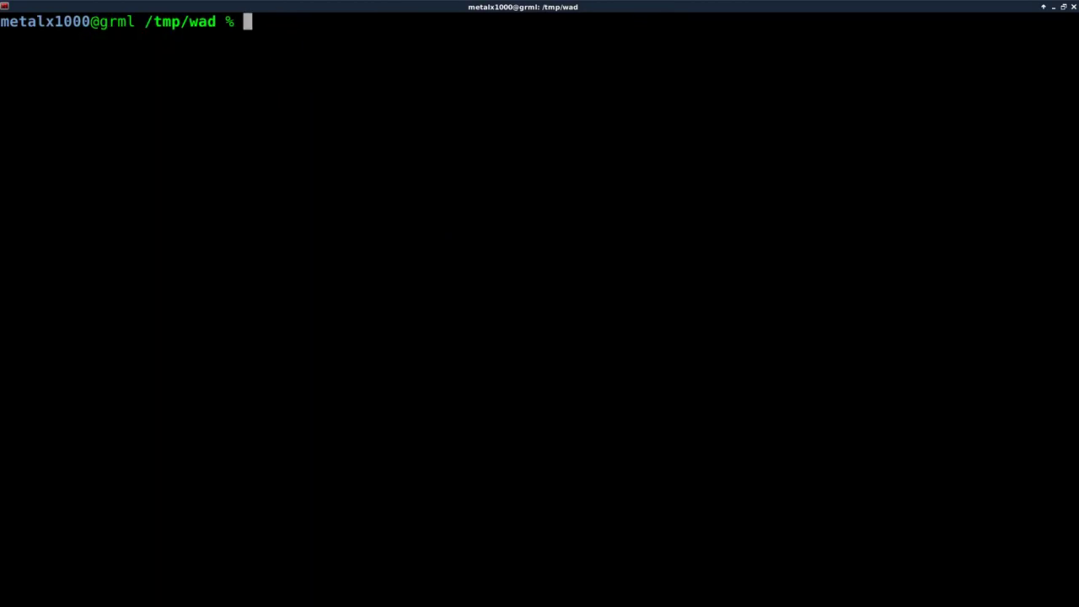
type("ls -lha")
key("Return")
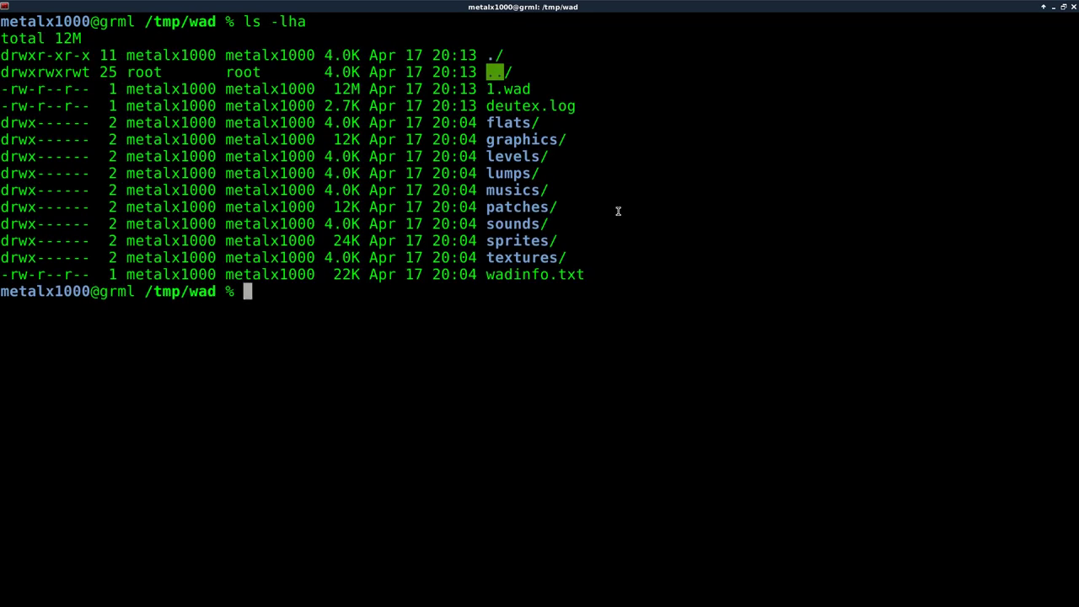
Point out 1.wad, its 12M size and the wadinfo.txt line in the listing
double_click(505, 90)
double_click(337, 89)
triple_click(640, 274)
left_click(710, 227)
Rerun the earlier deutex extract command and delete the old 1.wad
key("Up")
key("Up")
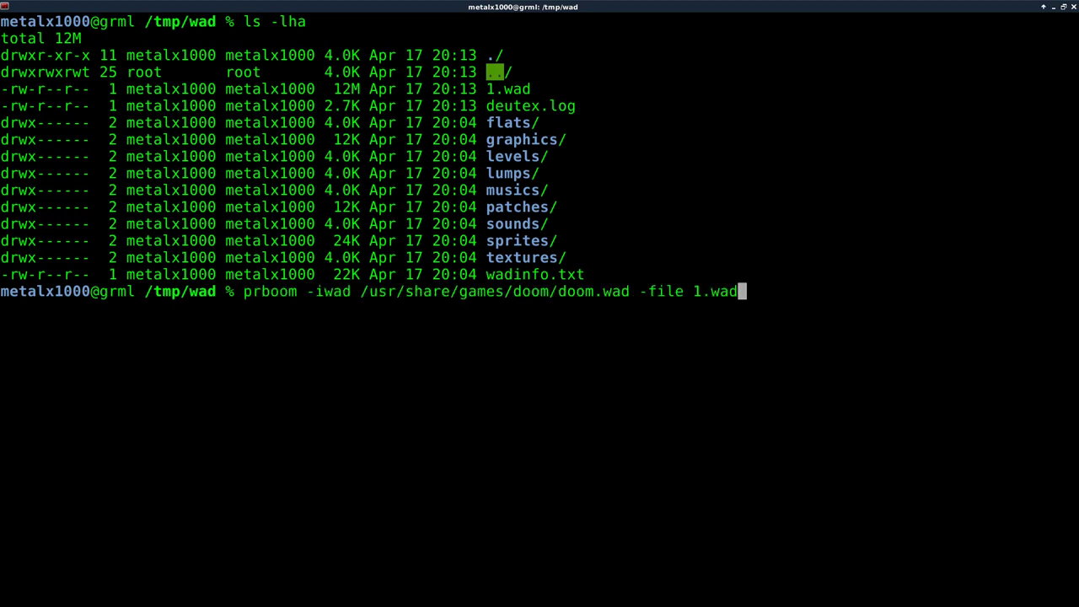
key("Up")
key("Up")
key("Return")
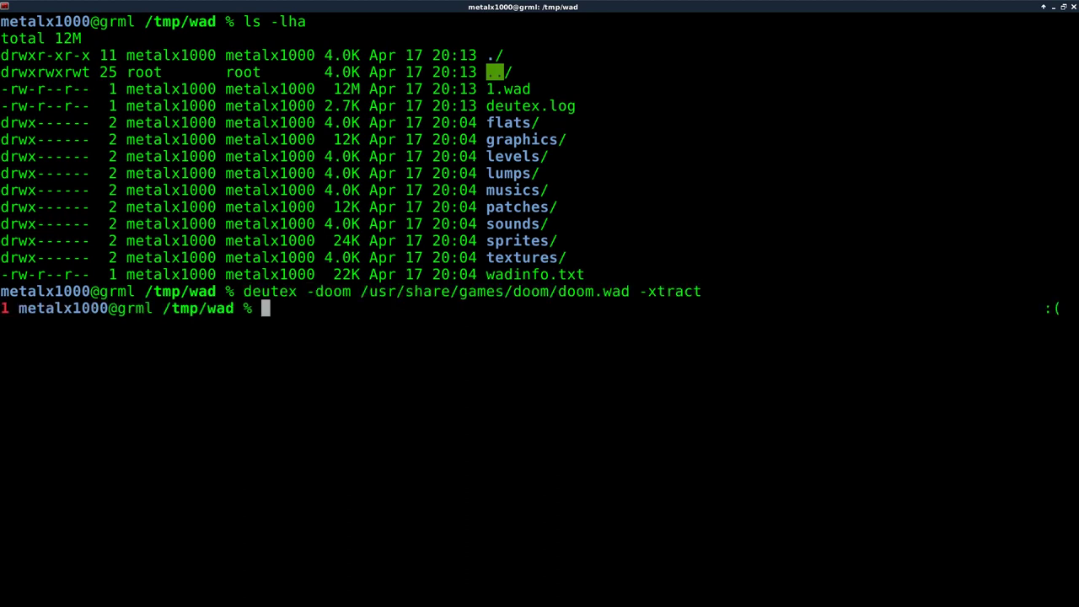
type("rm 1.wad")
key("Return")
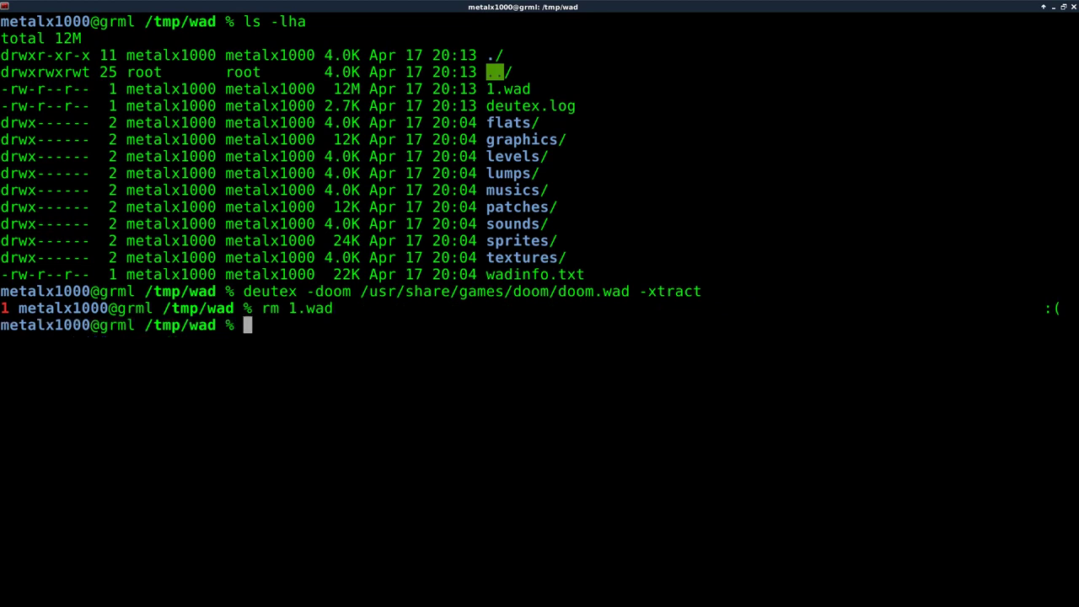
Change the build to 'deutex -iwad -make newgame.wad' and run it, producing 2310 entries
key("Up")
key("Up")
key("Up")
key("Up")
key("Down")
key("Left")
key("Left")
key("Left")
key("Left")
key("Left")
key("Left")
key("Left")
key("Left")
key("Left")
key("Left")
key("Left")
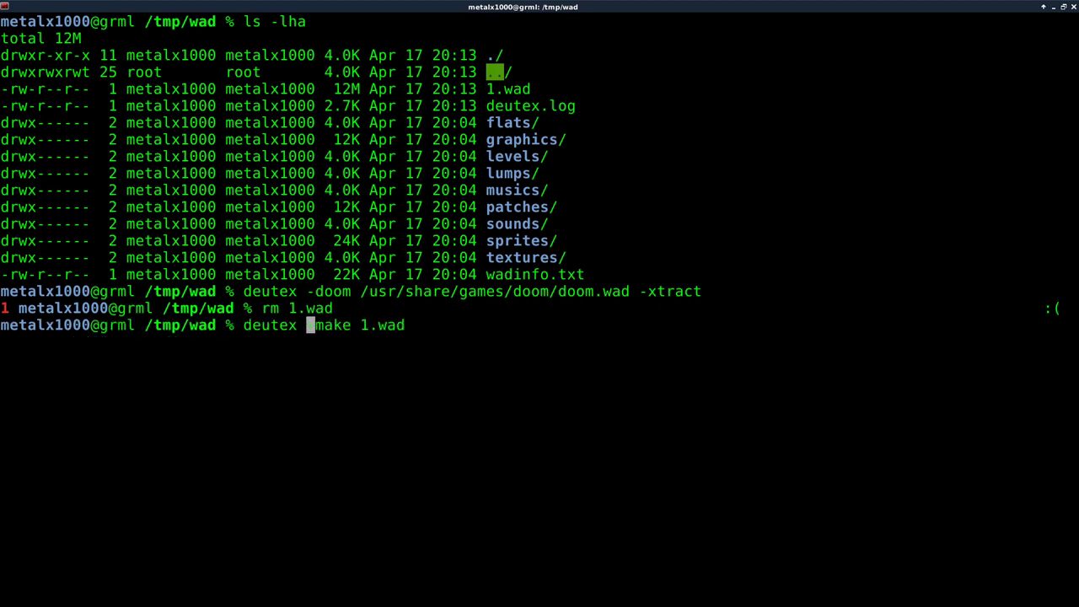
type("-")
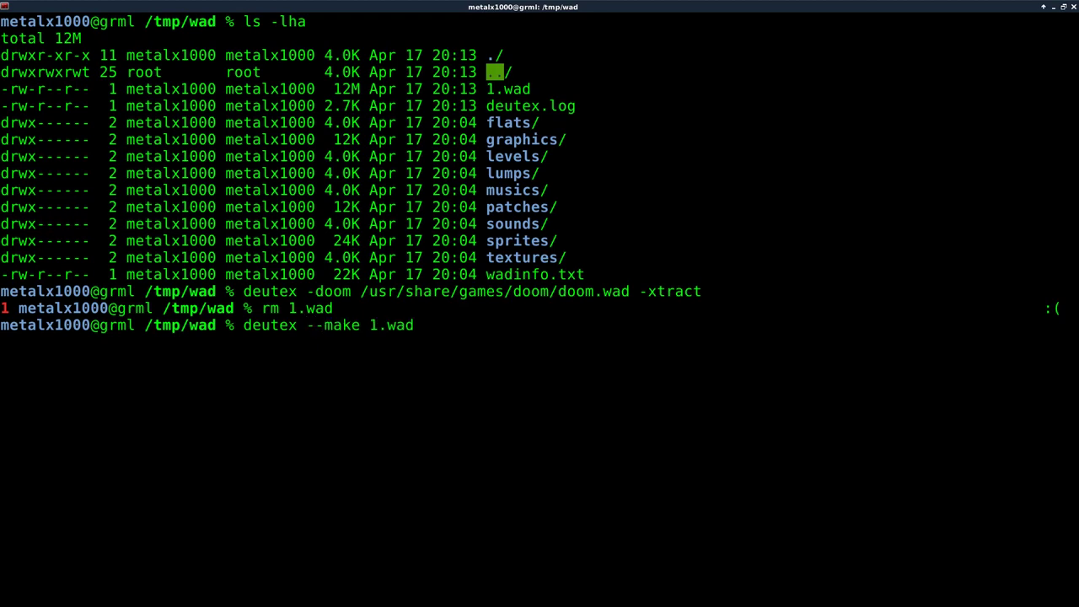
type("iwad")
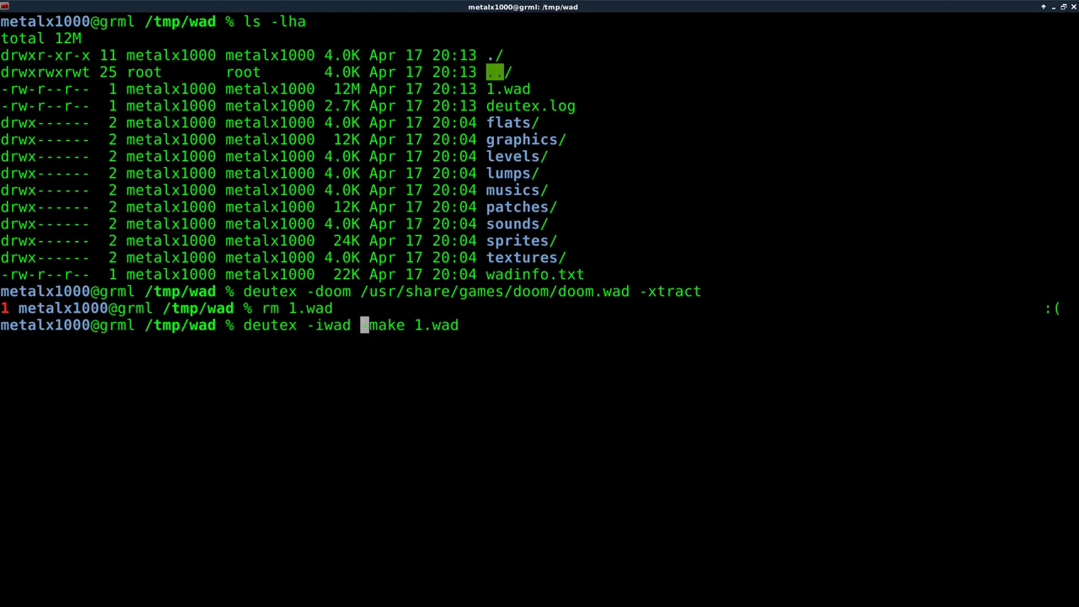
left_click_drag(359, 325, 434, 333)
double_click(343, 329)
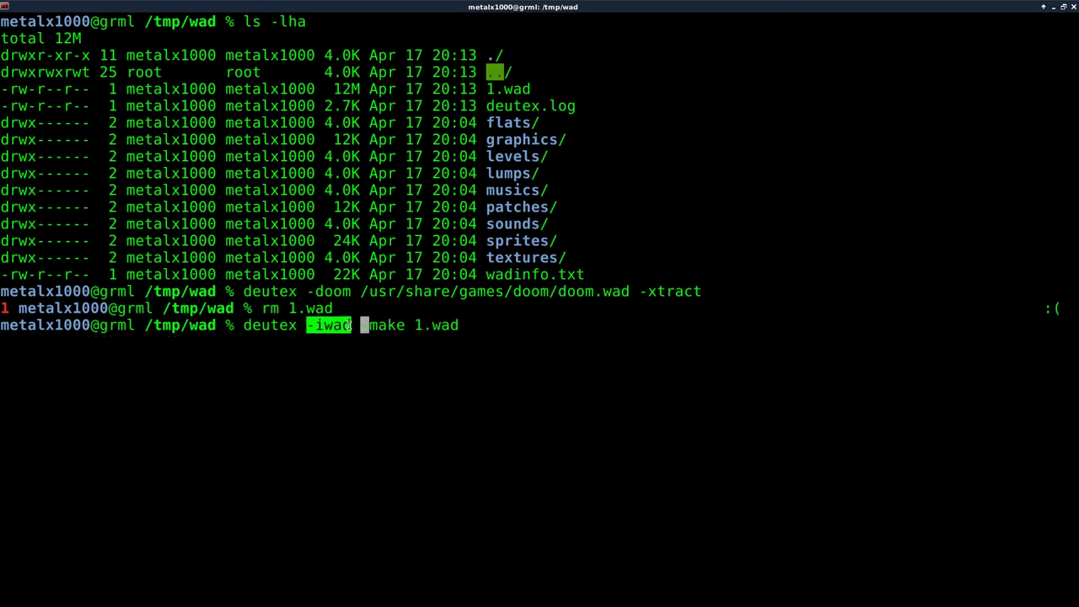
left_click(432, 343)
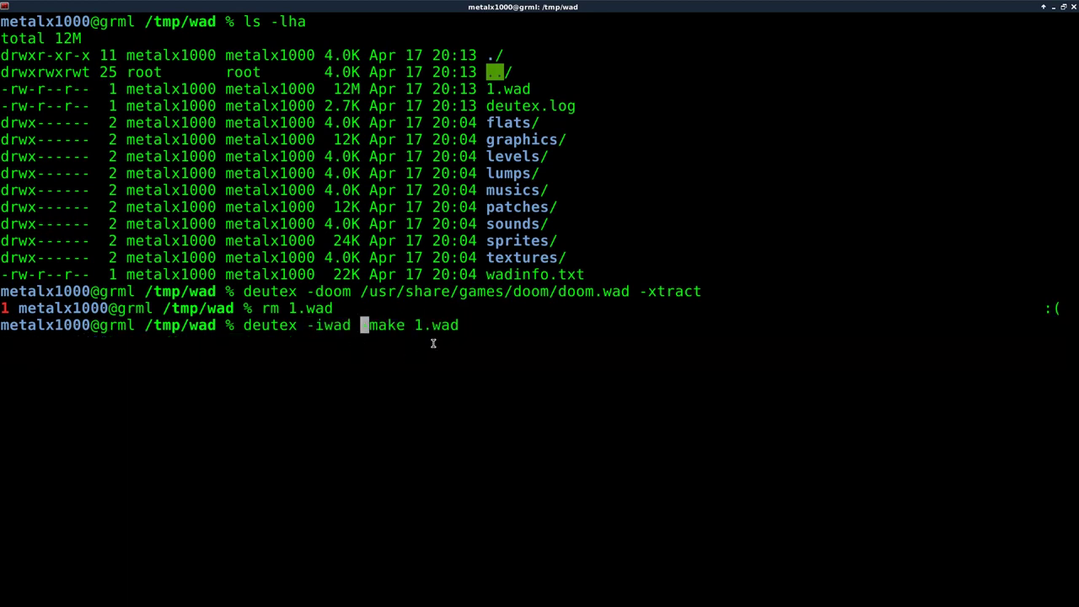
key("End")
key("BackSpace")
key("BackSpace")
key("BackSpace")
key("BackSpace")
key("BackSpace")
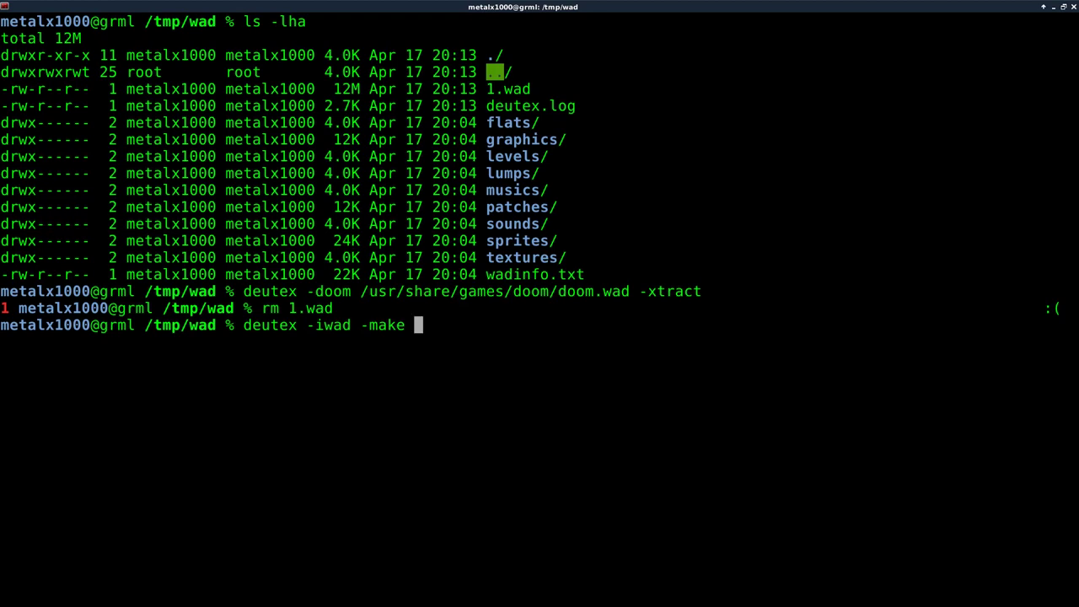
type("newgame.wad")
key("Return")
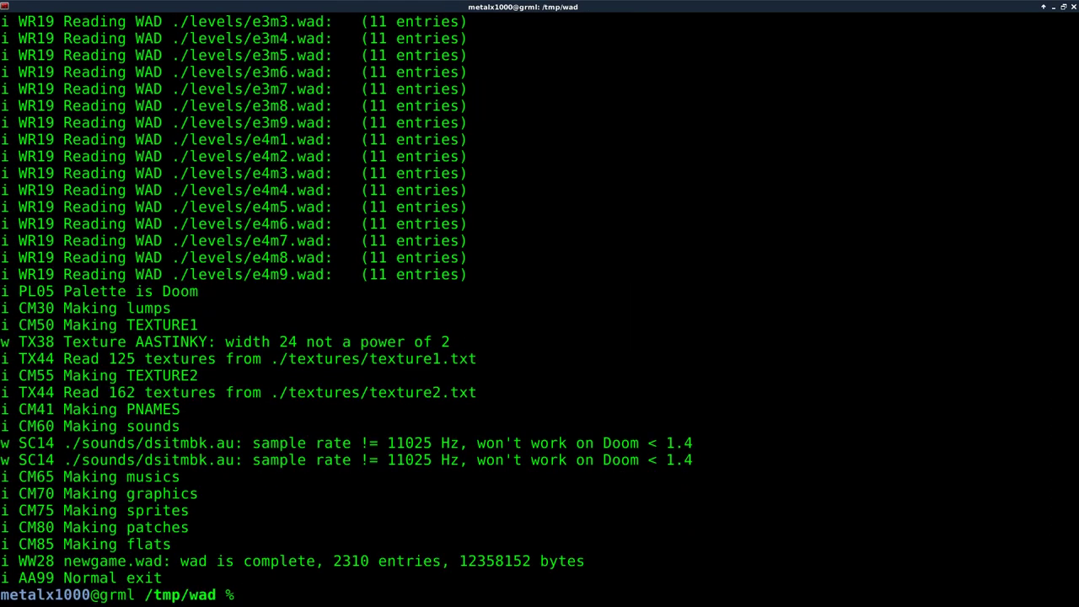
Edit the prboom command to 'prboom -iwad newgame.wad' and launch it
key("Up")
key("Up")
key("Up")
key("ctrl+l")
key("Up")
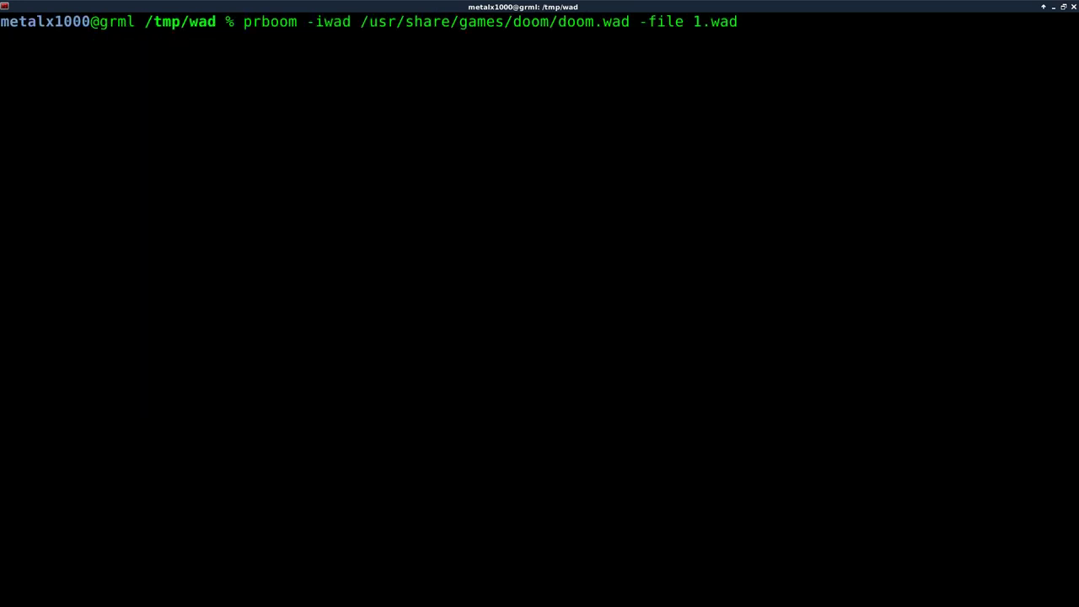
key("Left")
key("Left")
key("Right")
key("Right")
left_click_drag(361, 21, 743, 22)
left_click(768, 121)
key("BackSpace")
key("BackSpace")
key("BackSpace")
key("BackSpace")
key("BackSpace")
key("BackSpace")
key("BackSpace")
key("BackSpace")
key("BackSpace")
key("BackSpace")
key("BackSpace")
key("BackSpace")
key("BackSpace")
key("BackSpace")
key("BackSpace")
key("BackSpace")
key("BackSpace")
key("BackSpace")
key("BackSpace")
key("BackSpace")
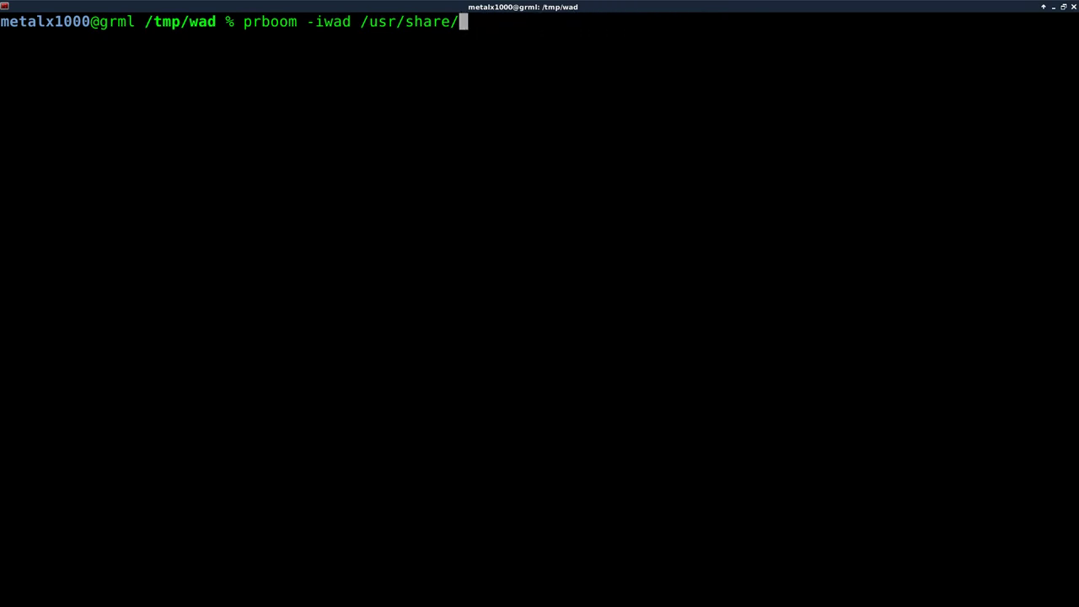
key("BackSpace")
key("BackSpace")
key("BackSpace")
key("BackSpace")
key("BackSpace")
key("BackSpace")
key("BackSpace")
key("BackSpace")
key("BackSpace")
key("BackSpace")
key("BackSpace")
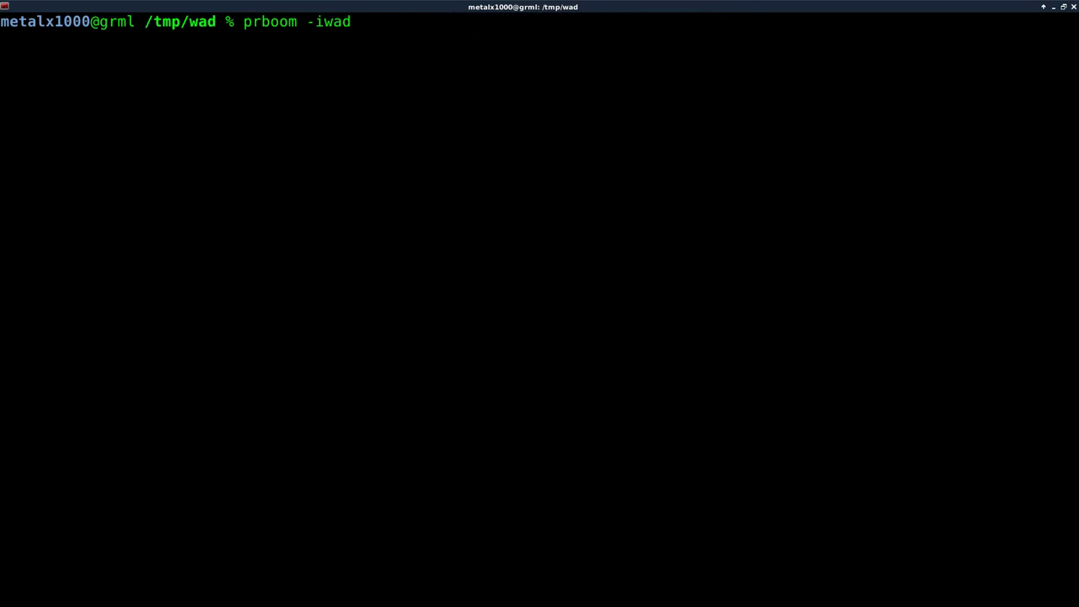
type("new")
key("Tab")
key("Return")
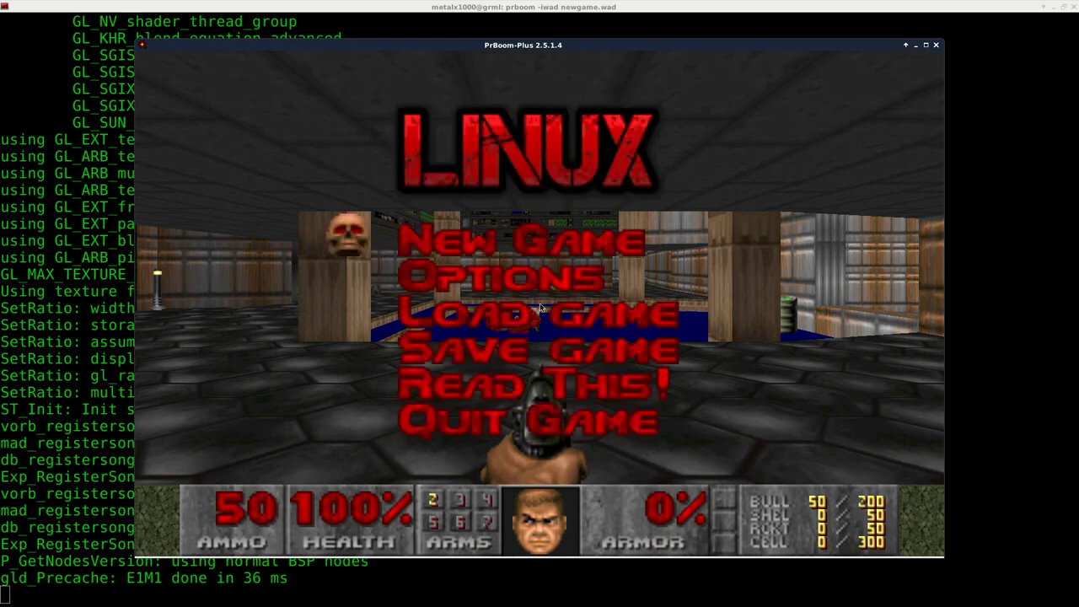
Look at the episode choices, then quit the game and confirm with Y
key("Return")
key("BackSpace")
key("Escape")
key("Escape")
key("Up")
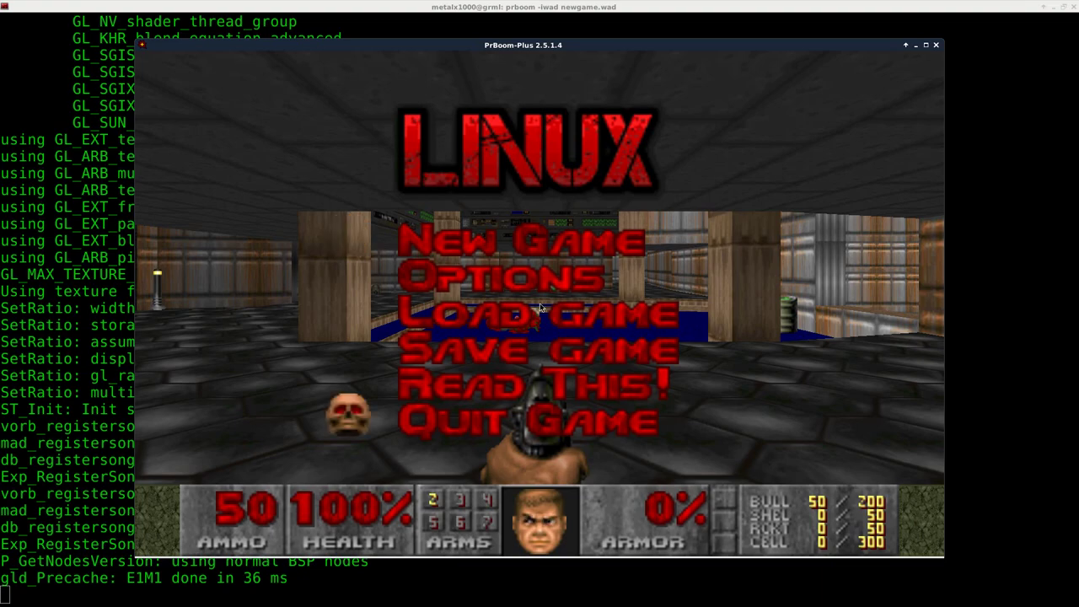
key("Return")
key("y")
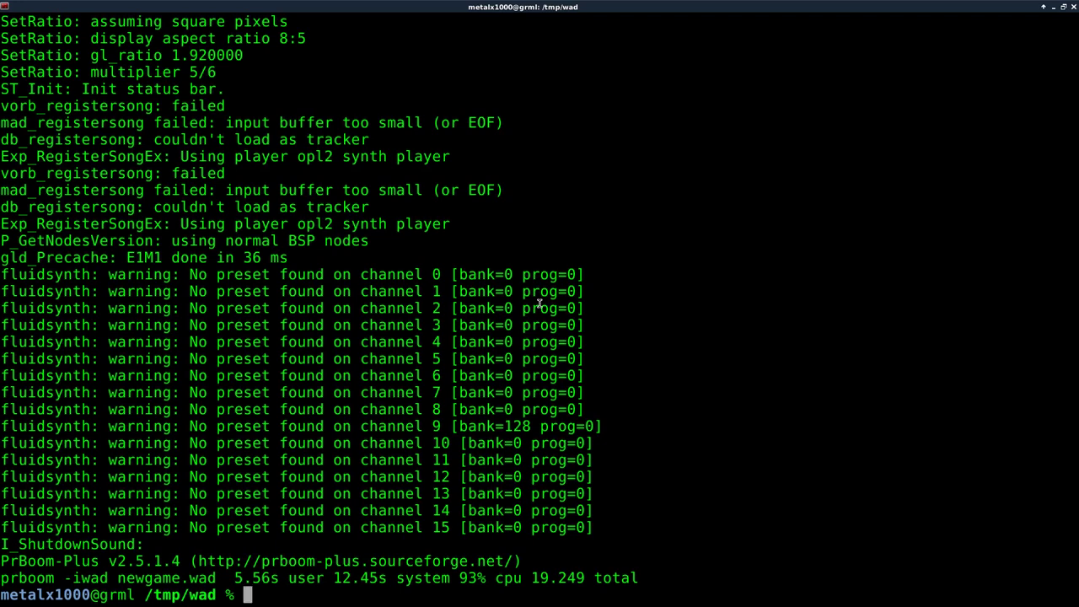
Clear the game's shutdown output from the terminal screen
key("ctrl+l")
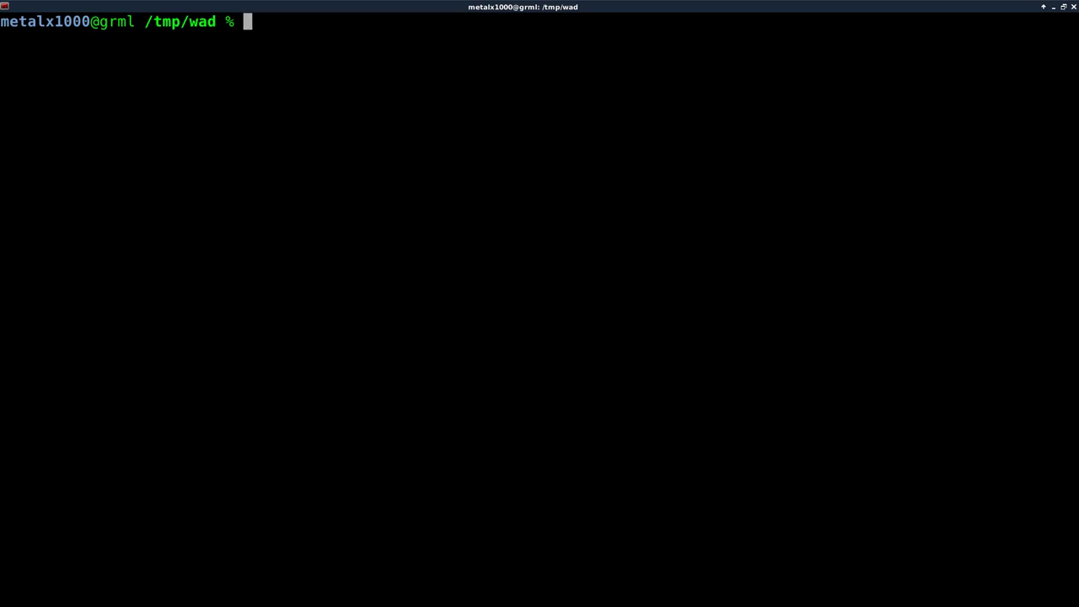
Open PCManFM in /tmp/wad and delete the eight extracted folders from levels through sprites
type("pcmanfm")
key("Return")
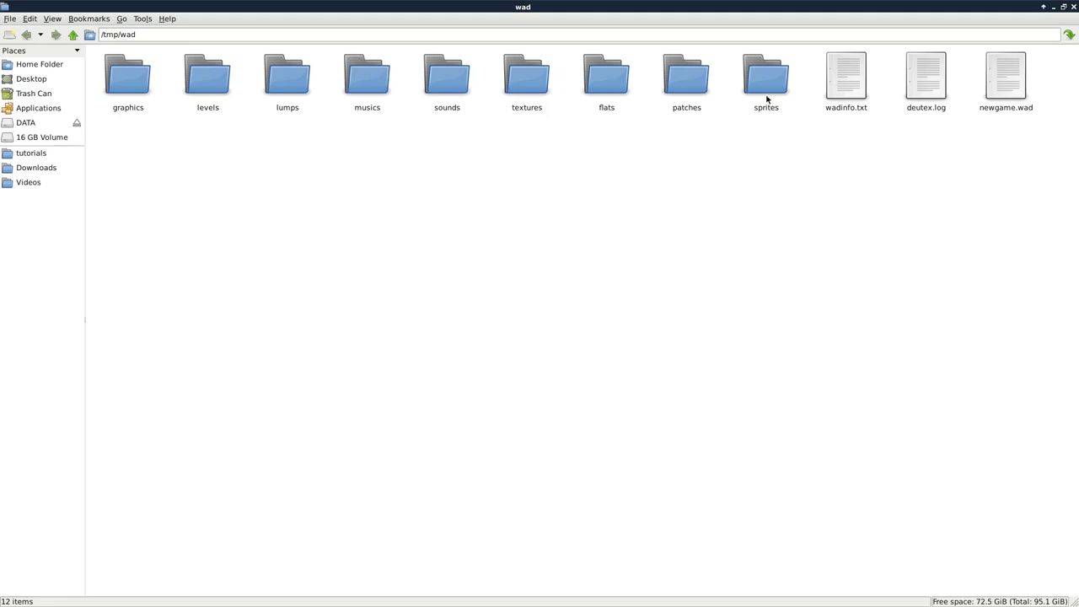
left_click_drag(187, 131, 778, 87)
key("Delete")
key("Return")
Delete all 369 graphics files except titlepic.ppm and m_doom.ppm, then close PCManFM
double_click(144, 84)
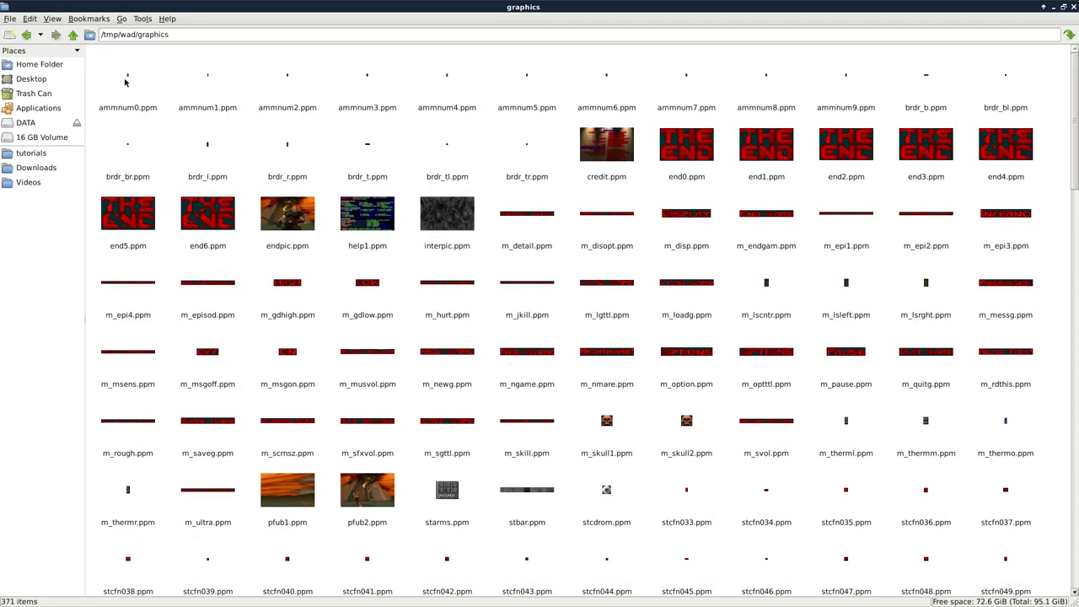
left_click(133, 86)
scroll(744, 232, "down", 15)
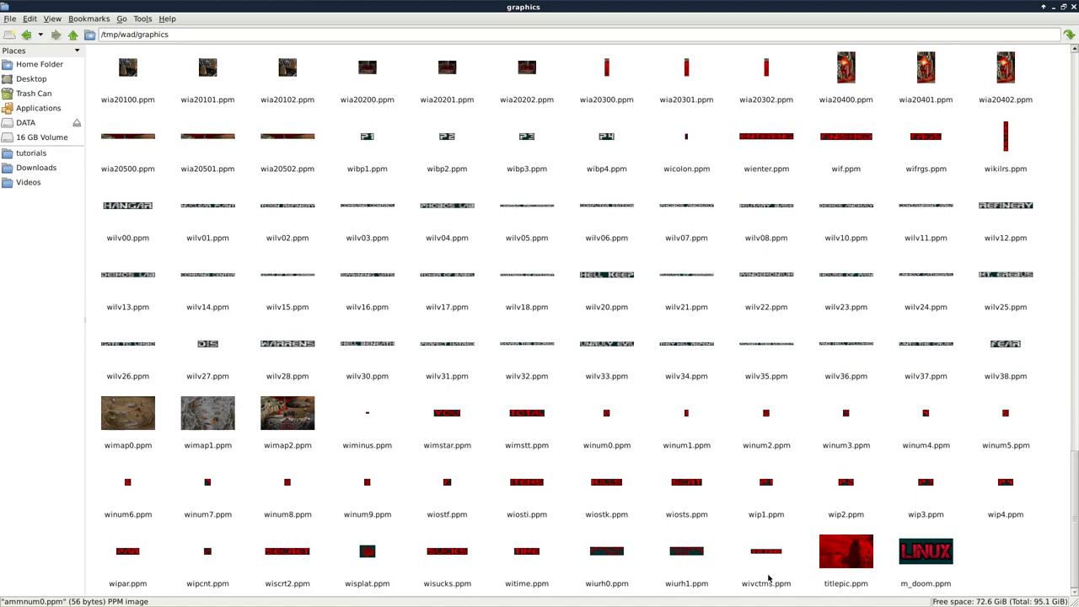
left_click(760, 563, "shift")
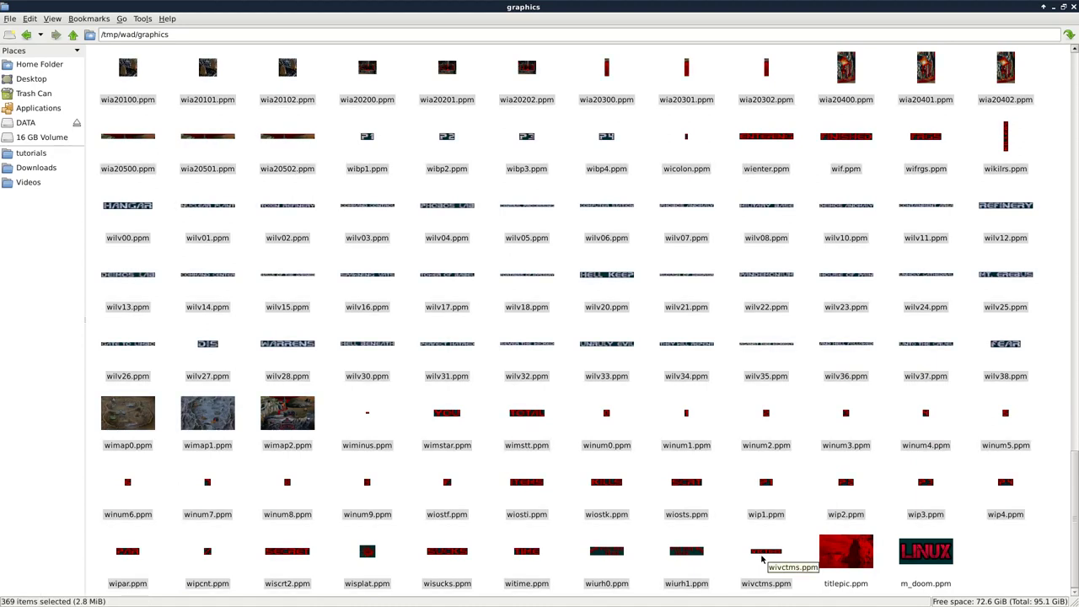
key("Delete")
key("Return")
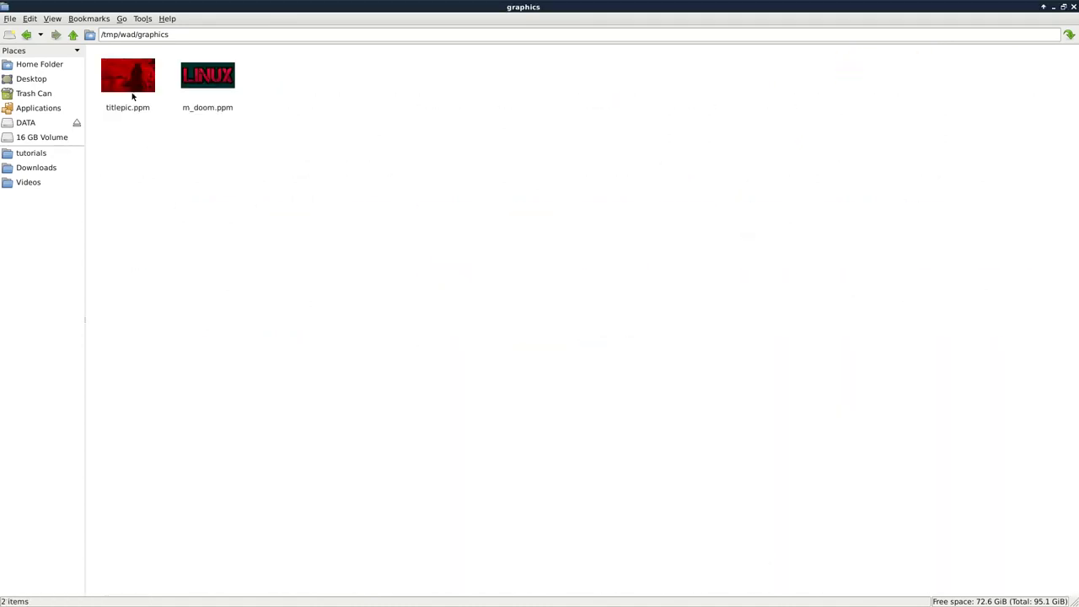
left_click(73, 35)
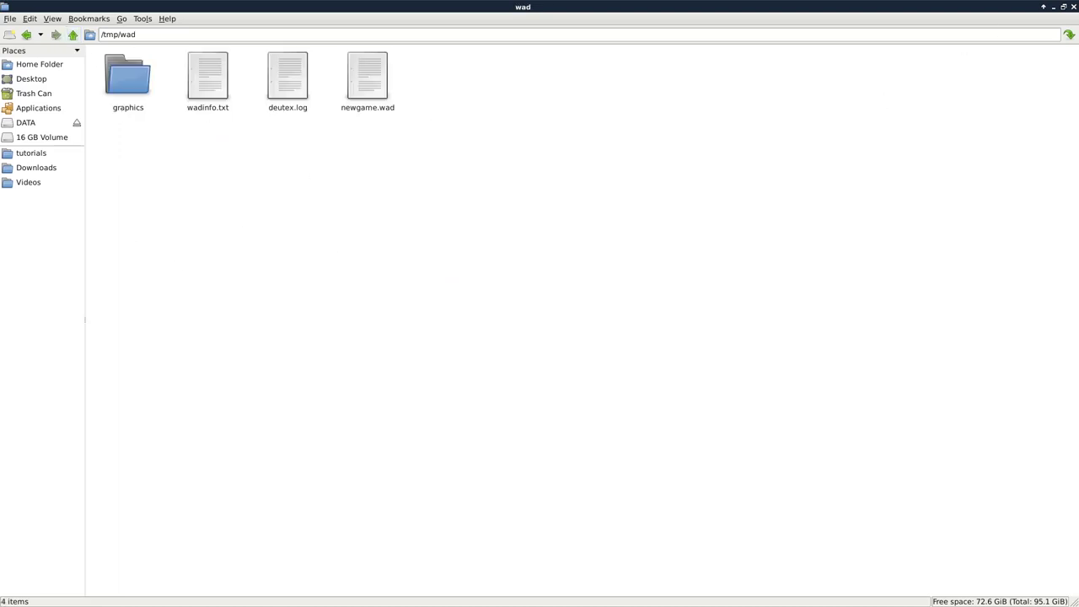
left_click(1073, 7)
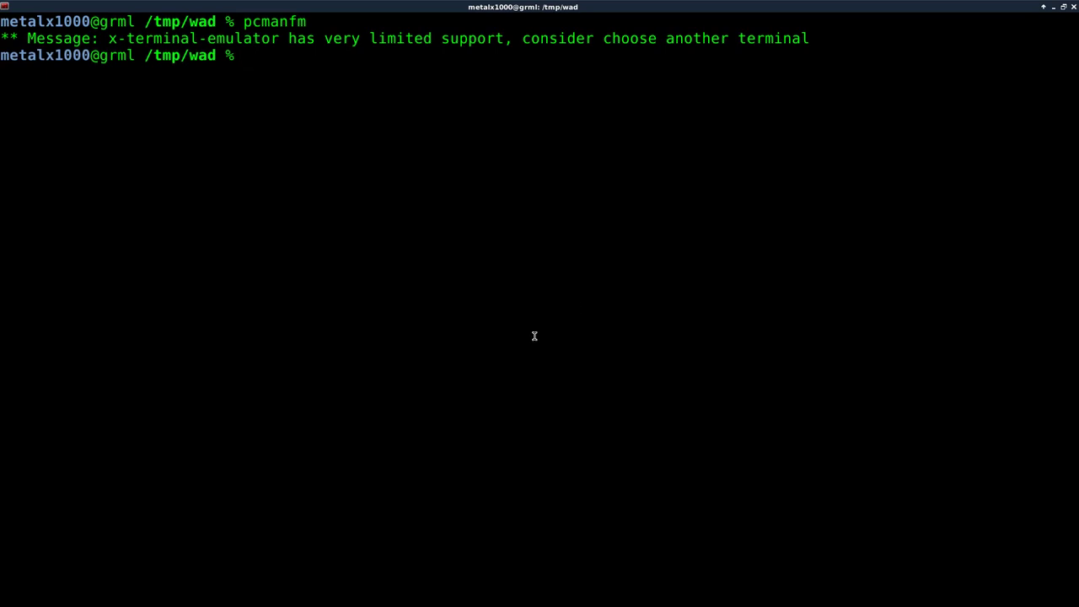
Run deutex -make 1.wad again and examine its missing ./levels/e1m1.wad error
key("Up")
key("Up")
key("Up")
key("Up")
key("Up")
key("Up")
key("Up")
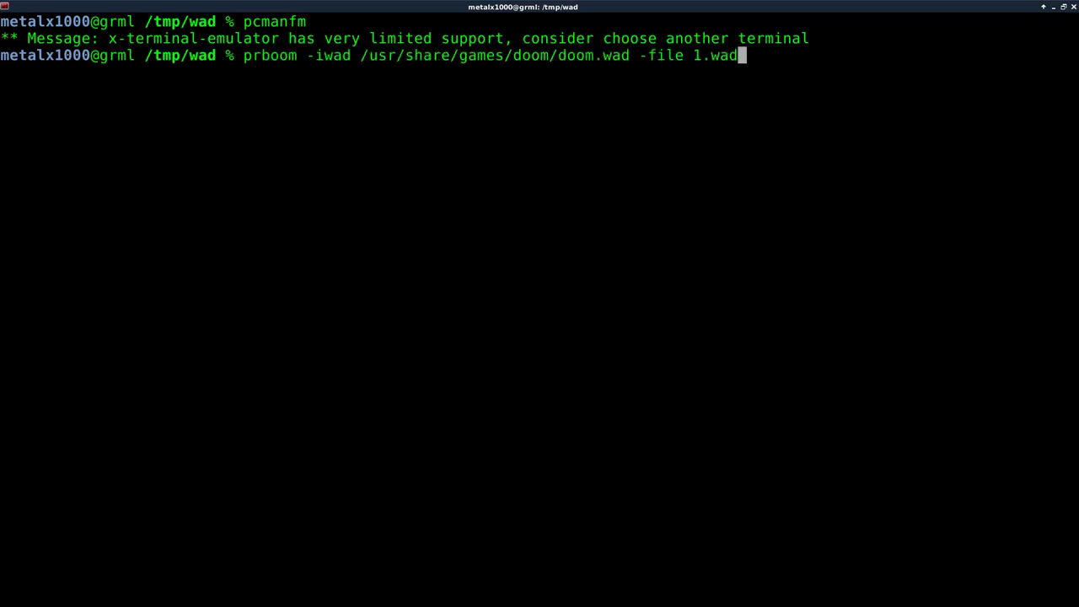
key("Down")
key("Down")
key("Down")
key("Return")
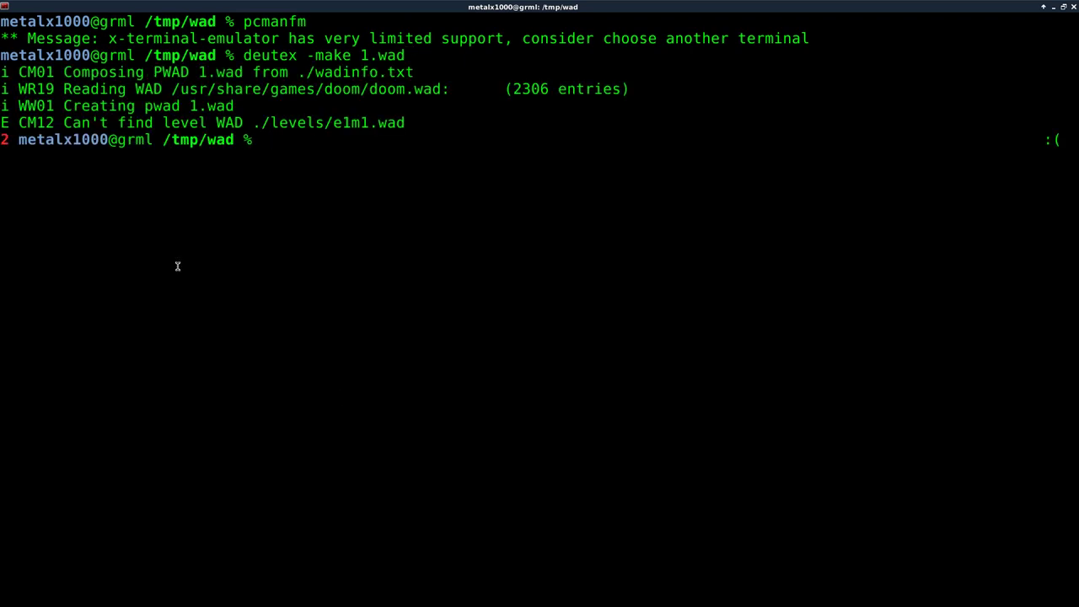
left_click_drag(72, 122, 370, 123)
left_click(349, 123)
left_click(520, 171)
List the wad folder with ls and pick out wadinfo.txt
type("ls")
key("Return")
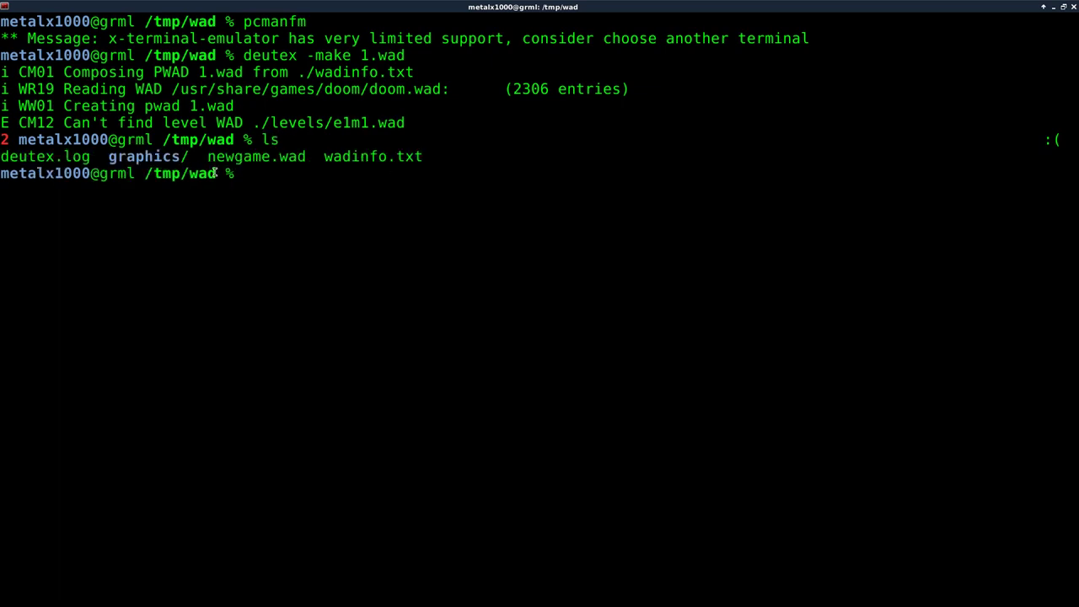
double_click(344, 158)
key("ctrl+c")
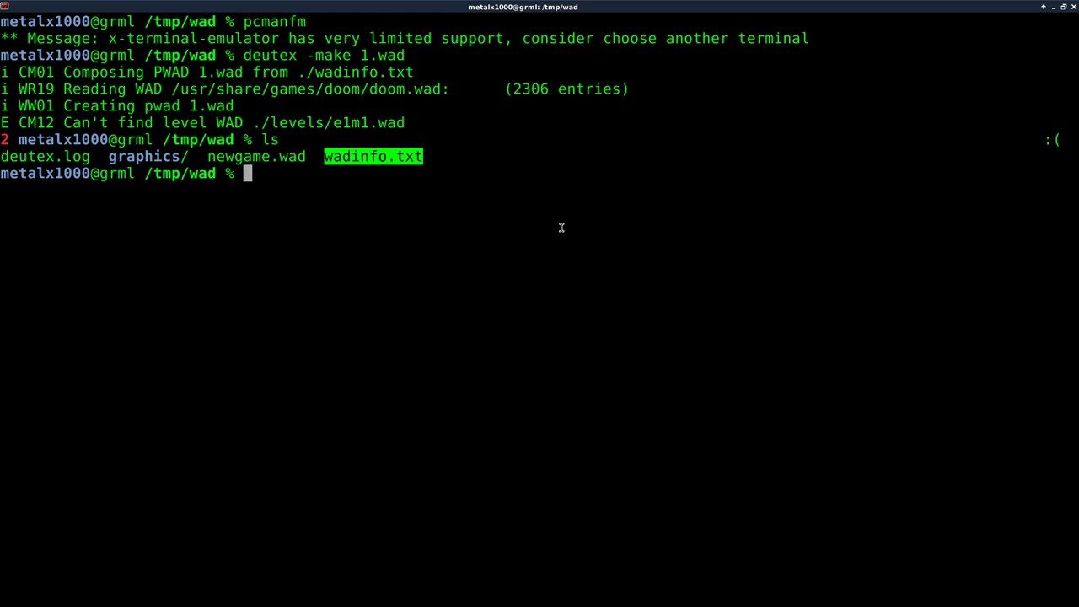
Open wadinfo.txt in vim
type("cat")
key("BackSpace")
key("BackSpace")
key("BackSpace")
type("vim")
key("shift+Insert")
key("Return")
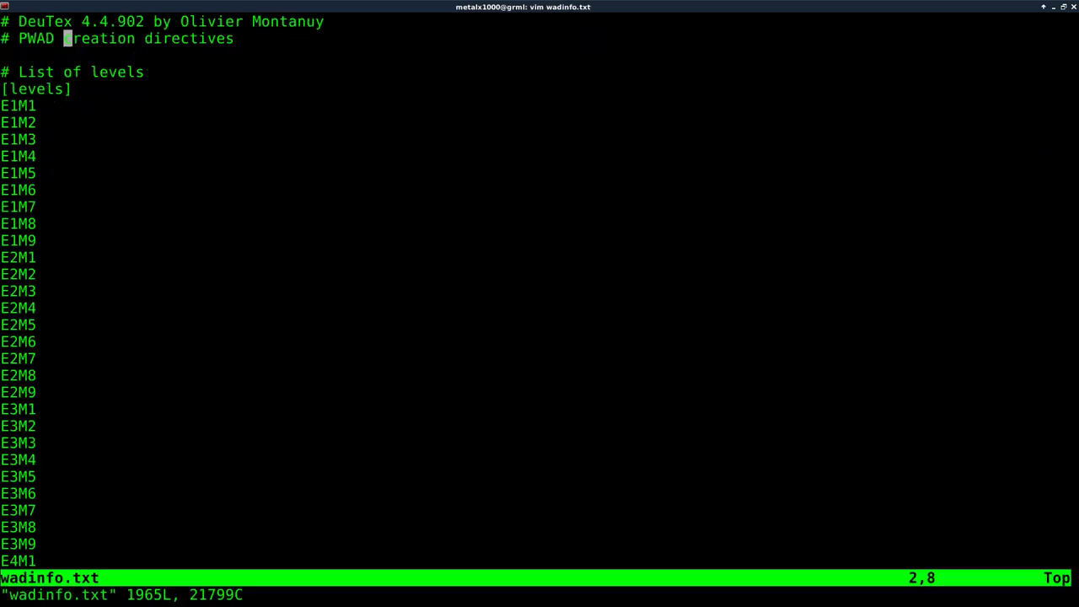
Page through wadinfo.txt's levels, sounds and musics lists and back to [sounds]
key("Page_Down")
key("Page_Down")
key("Page_Down")
key("Page_Down")
key("Page_Down")
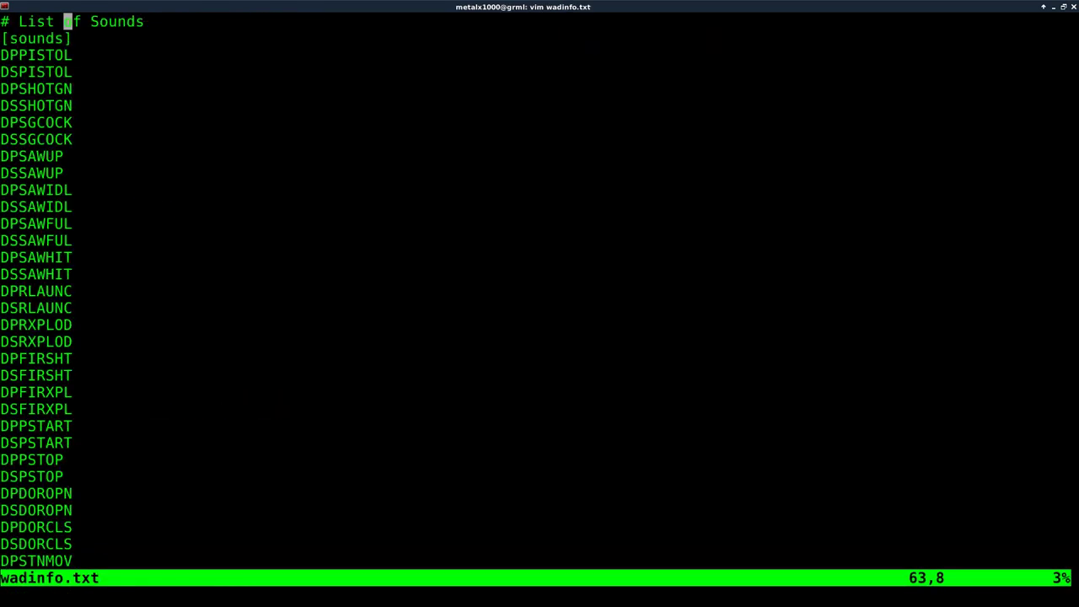
key("Page_Down")
key("Page_Down")
key("Page_Down")
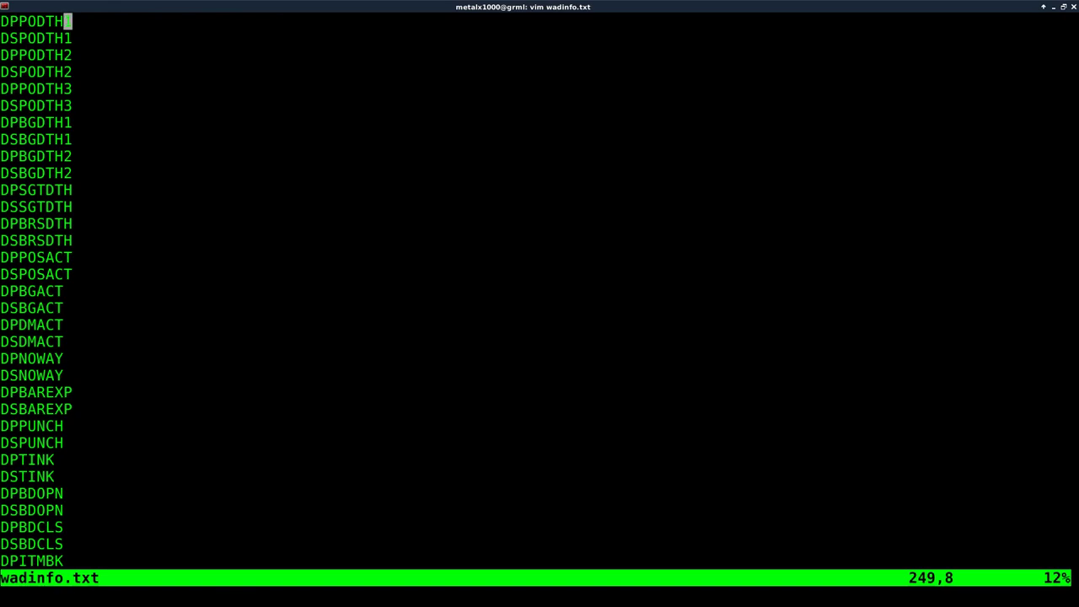
key("Page_Down")
key("Page_Down")
key("Page_Up")
key("Page_Up")
key("Page_Up")
key("Page_Up")
key("Page_Up")
key("Page_Up")
key("Page_Up")
key("Page_Up")
key("Page_Up")
key("Page_Up")
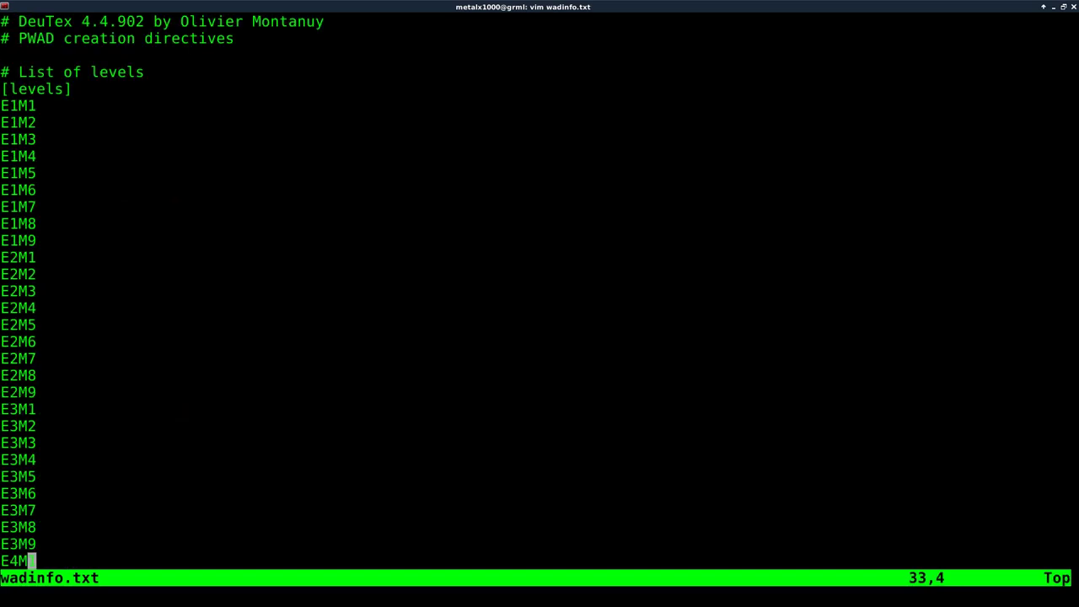
key("Up")
key("Up")
key("Up")
key("Up")
key("Up")
key("Up")
key("Up")
key("Up")
key("Up")
key("Up")
key("Up")
key("Up")
key("Up")
key("Up")
key("Up")
key("Up")
key("Up")
key("Up")
key("Up")
key("Up")
key("Right")
key("Right")
key("Right")
key("Right")
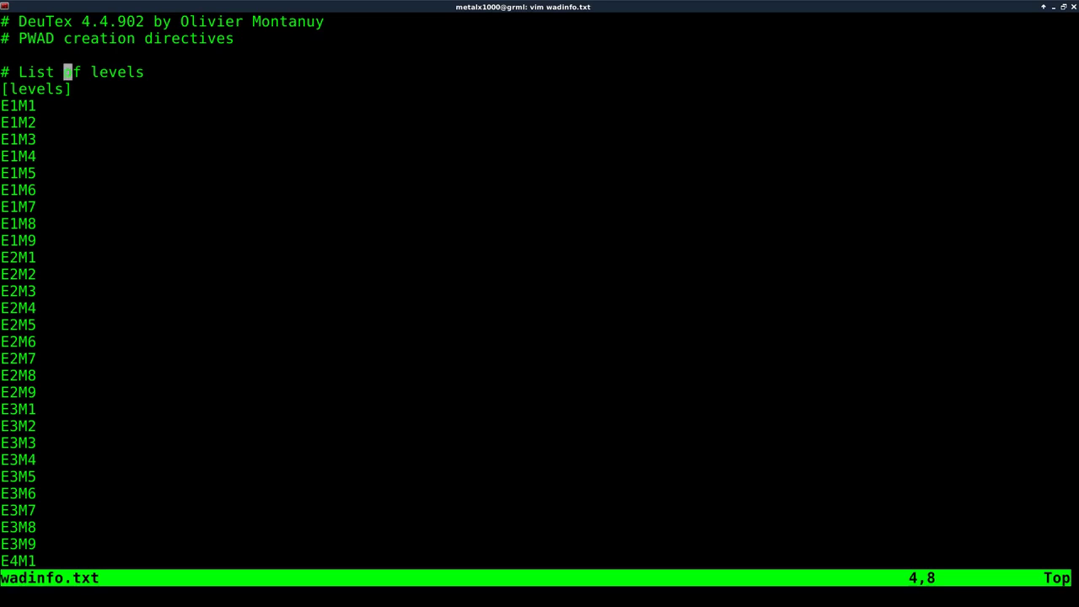
key("ctrl+f")
key("ctrl+f")
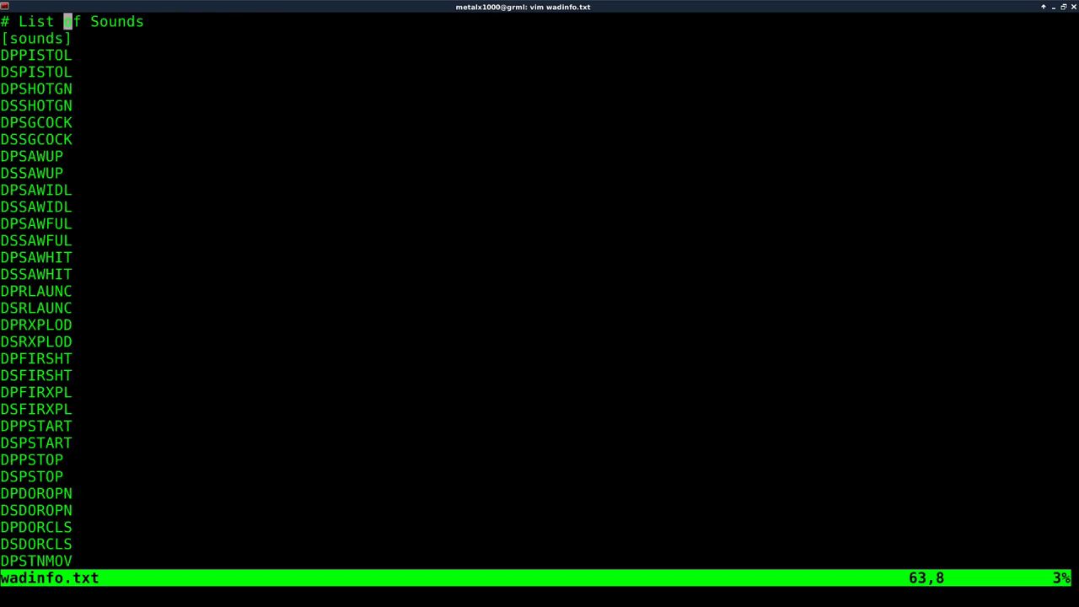
key("ctrl+b")
Search for /graph and scroll through the [graphics] picture list
type("/graph")
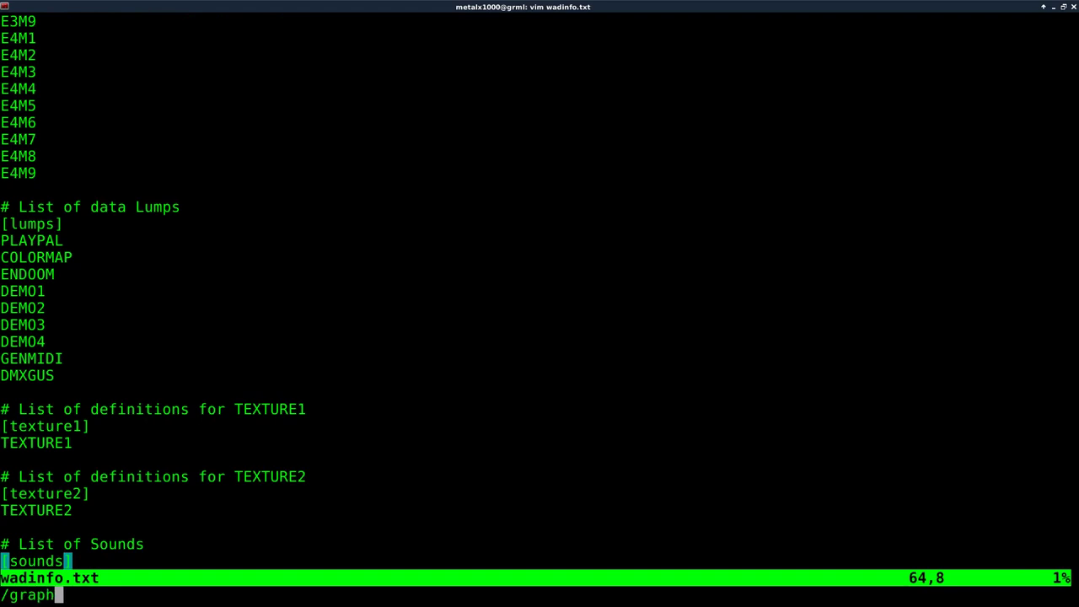
key("Return")
key("j")
key("j")
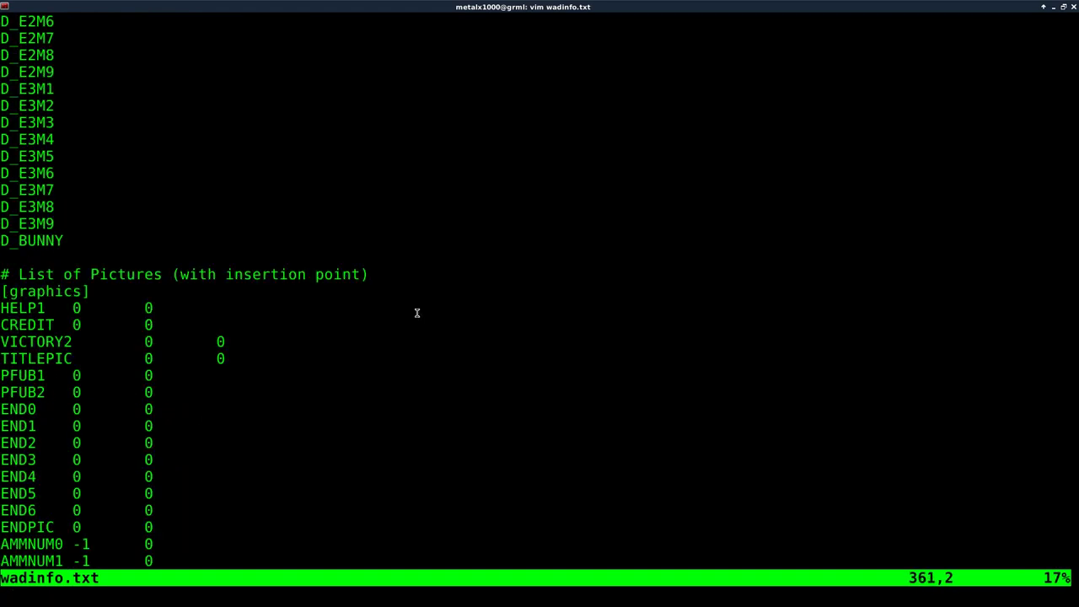
left_click_drag(4, 291, 90, 291)
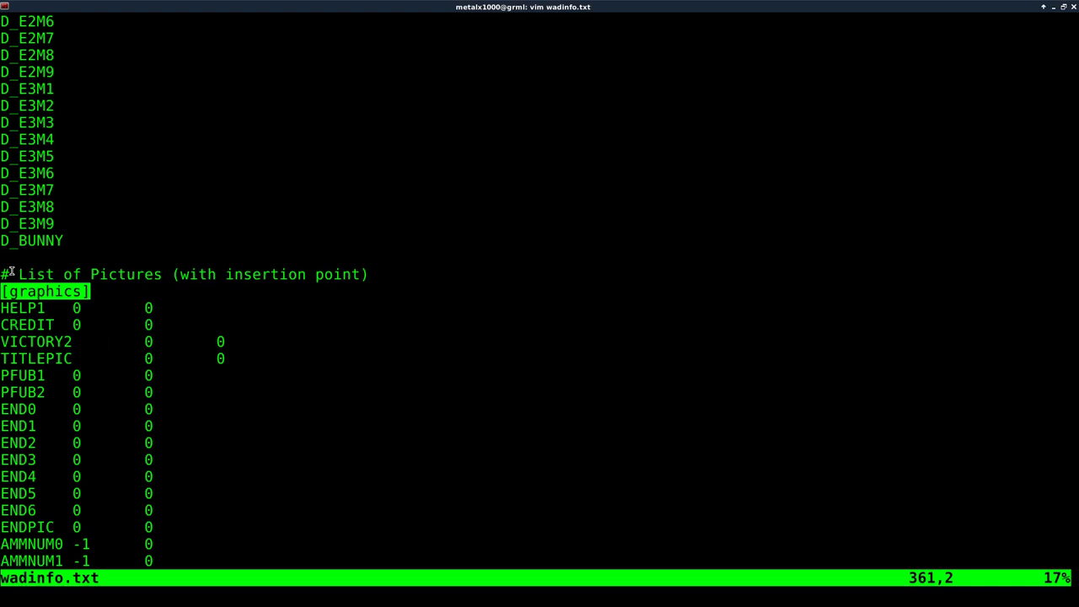
left_click_drag(3, 274, 9, 274)
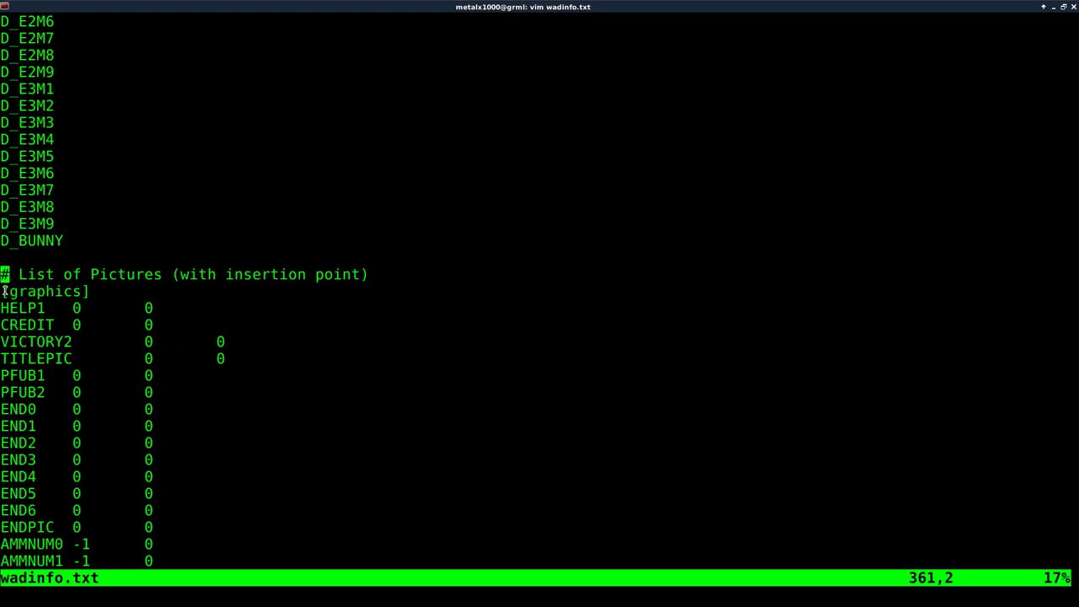
left_click_drag(4, 291, 90, 291)
scroll(26, 404, "down", 8)
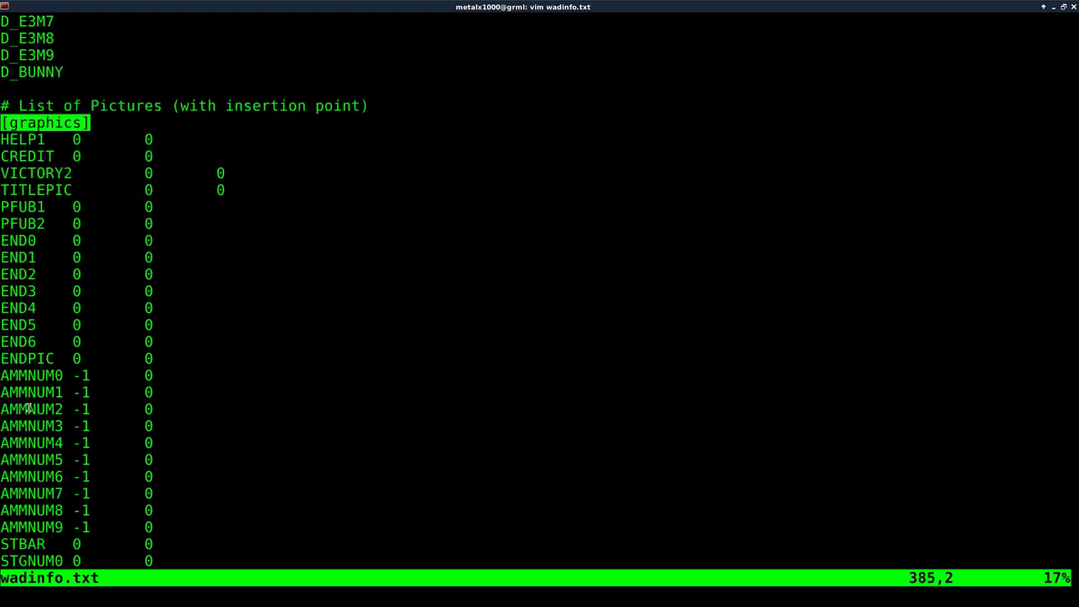
scroll(28, 408, "down", 20)
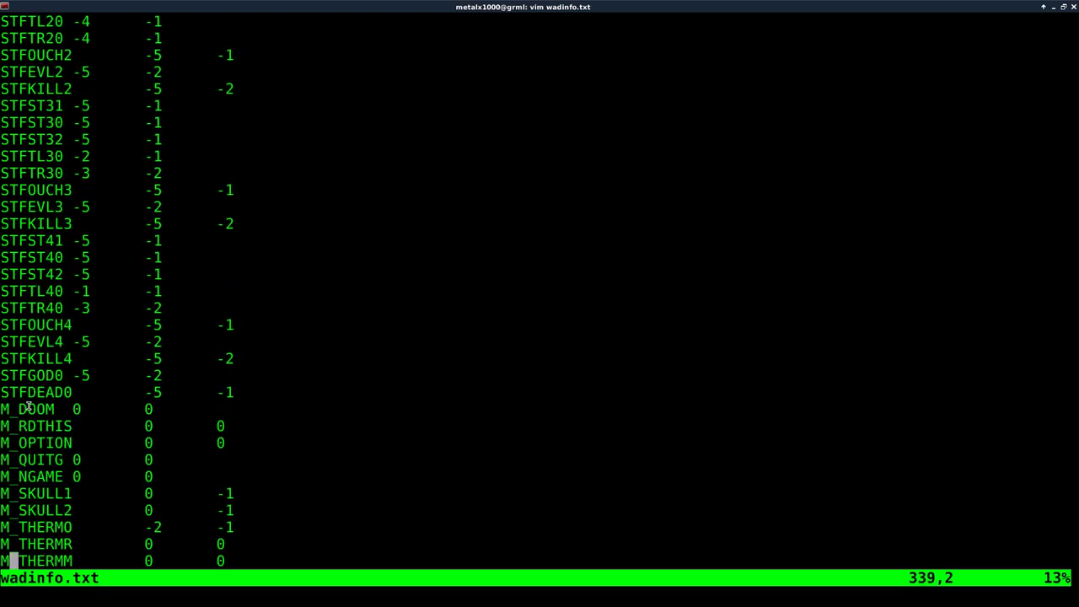
scroll(27, 408, "down", 20)
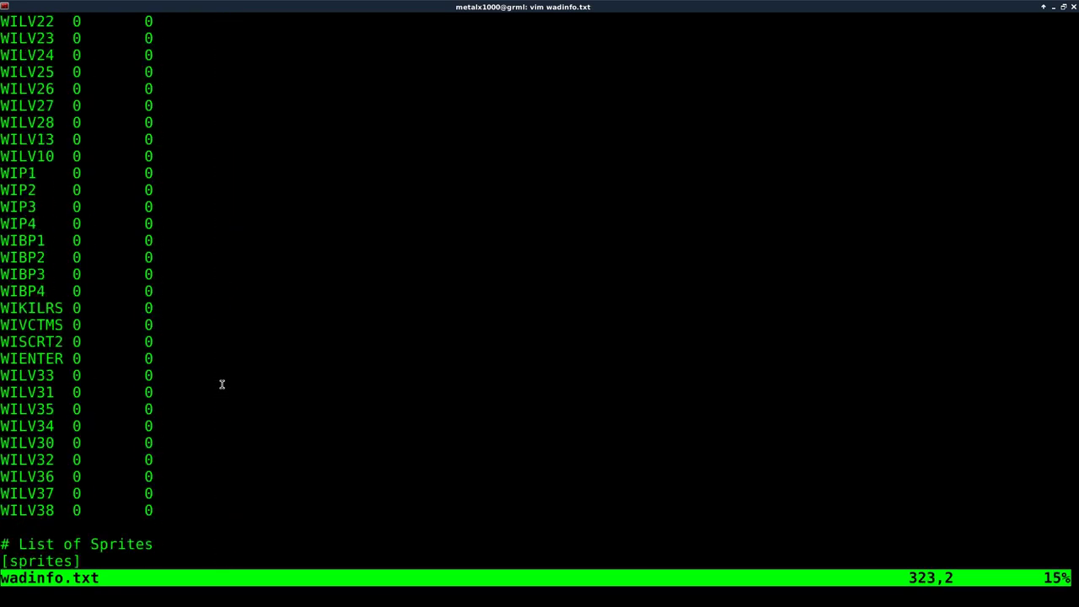
scroll(222, 385, "down", 9)
Quit Vim, empty wadinfo.txt with echo "", and reopen it in Vim
type(":q")
key("Return")
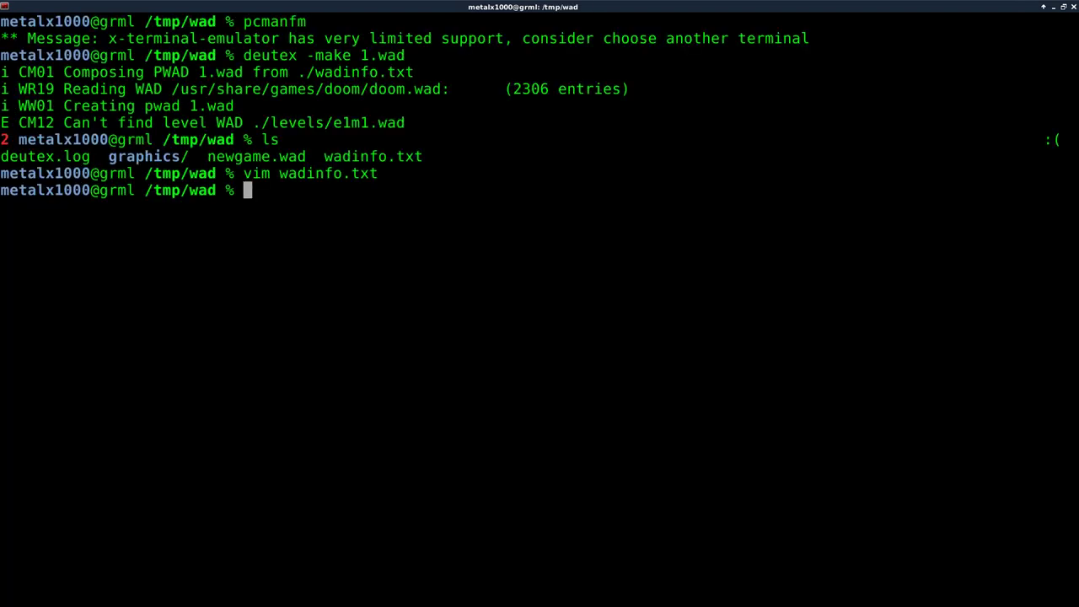
type("echo \"\" > wadinfo.txt")
key("Return")
type("vim wadinfo.txt")
key("Return")
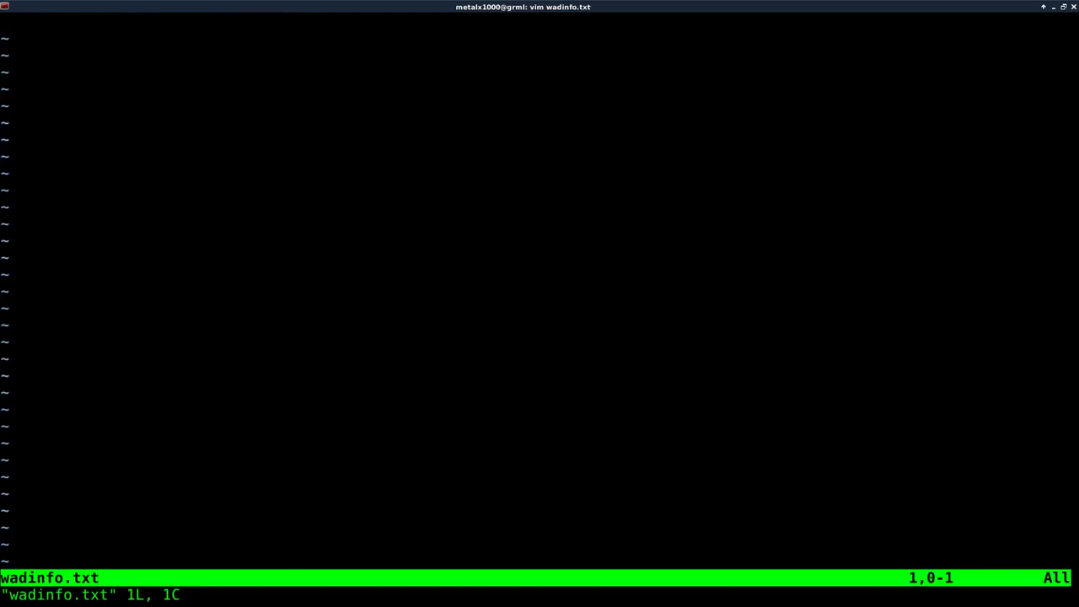
Write a [graphics] section header into wadinfo.txt and save it
type("i[graphcis")
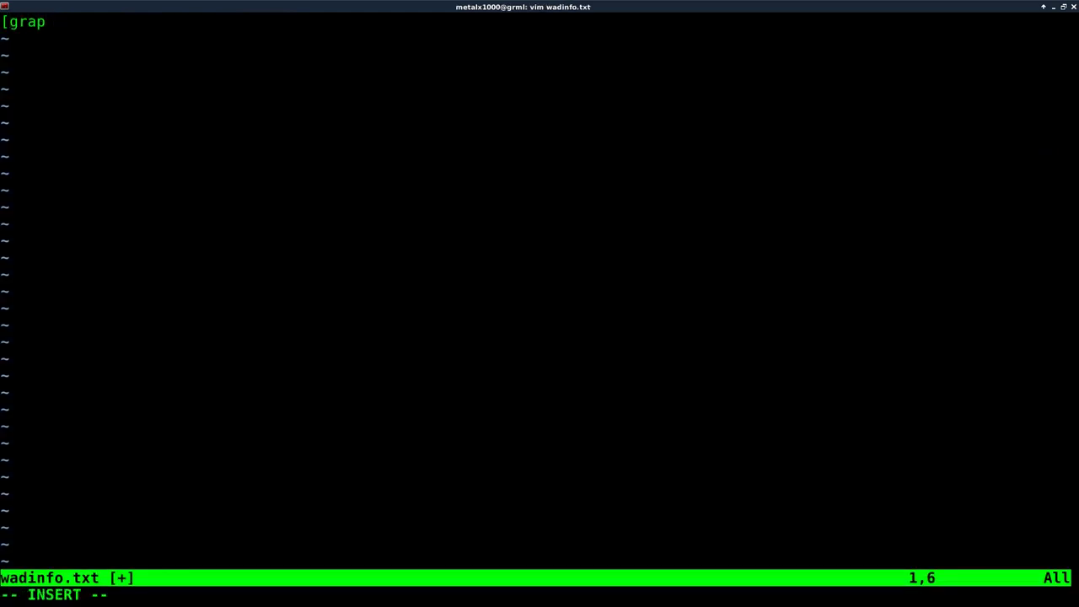
key("BackSpace")
key("BackSpace")
key("BackSpace")
type("ics]")
key("Escape")
type(":wq")
key("Return")
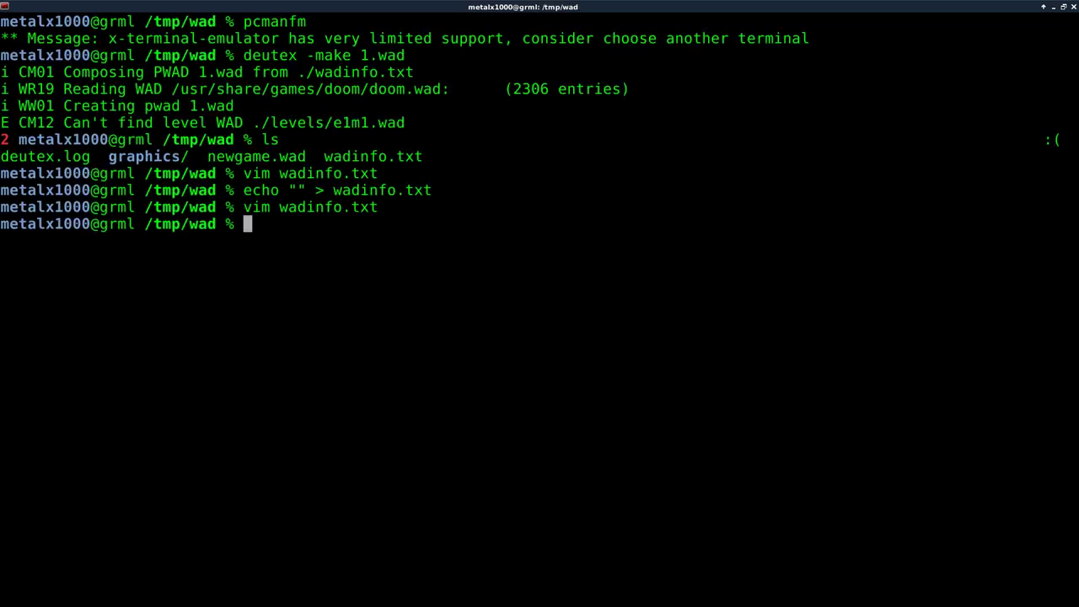
List the graphics folder, select the m_doom and titlepic file names, and reopen wadinfo.txt
type("ls g")
key("Tab")
key("Return")
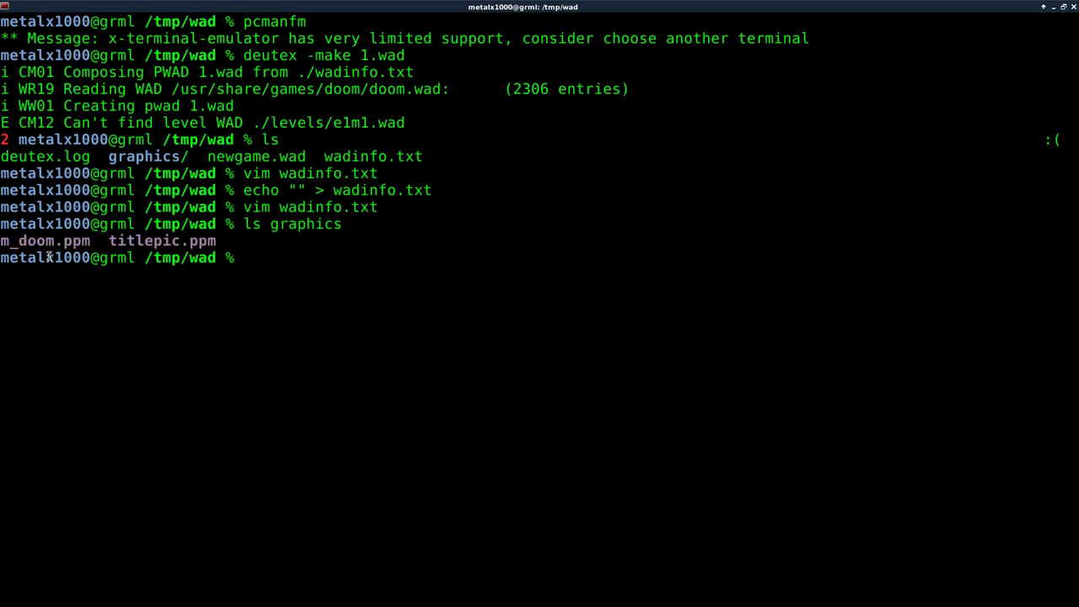
left_click_drag(2, 239, 216, 241)
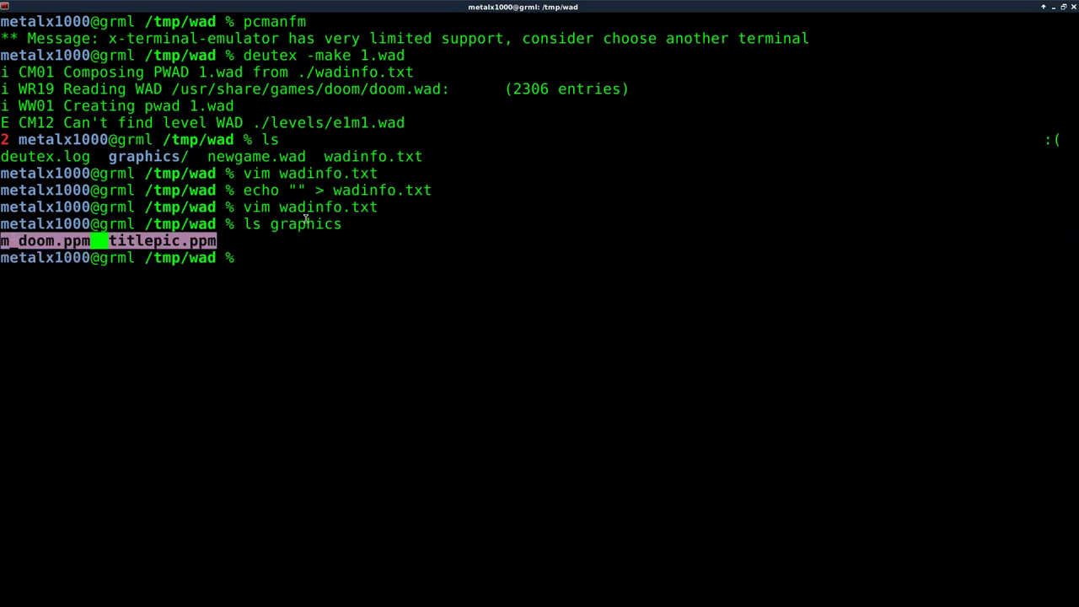
key("Up")
key("Up")
key("Return")
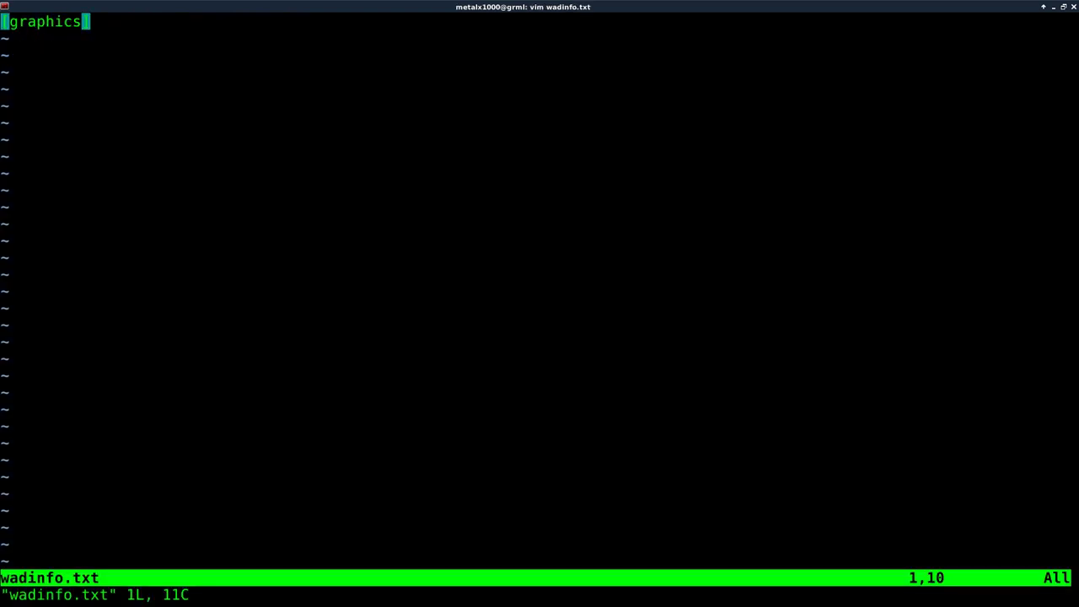
Paste m_doom and titlepic under [graphics] on separate lines without .ppm extensions
key("o")
middle_click(305, 218)
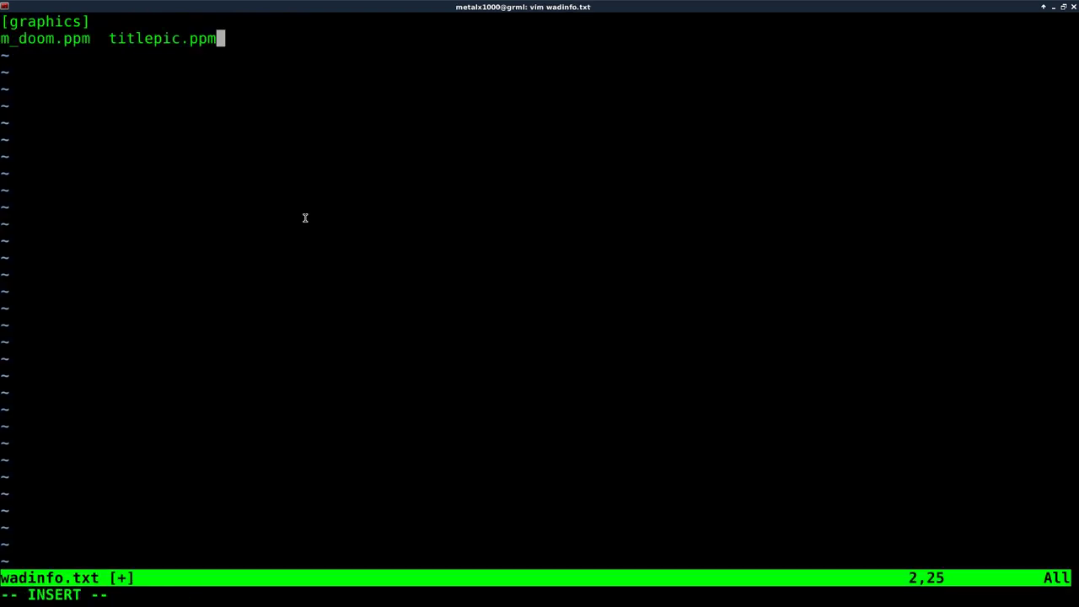
key("Left")
key("Left")
key("Left")
key("Left")
key("Left")
key("Left")
key("Left")
key("Left")
key("Left")
key("Left")
key("Left")
key("Left")
key("BackSpace")
key("BackSpace")
key("Return")
key("End")
key("BackSpace")
key("BackSpace")
key("BackSpace")
key("BackSpace")
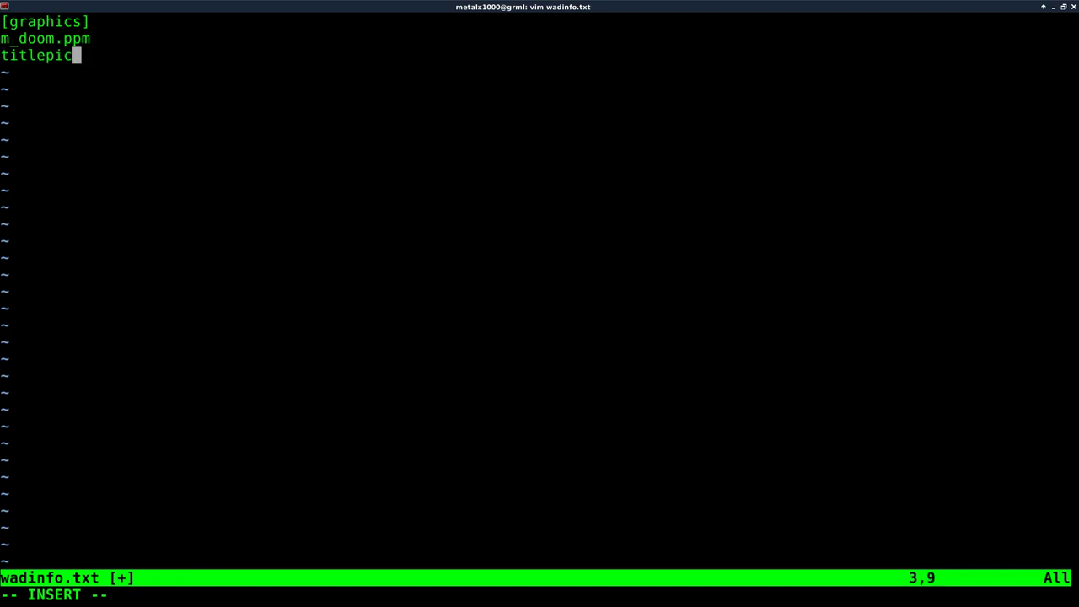
key("Up")
key("BackSpace")
key("BackSpace")
key("BackSpace")
key("BackSpace")
Save wadinfo.txt and exit Vim with :wq
key("Escape")
type(":wq")
key("Return")
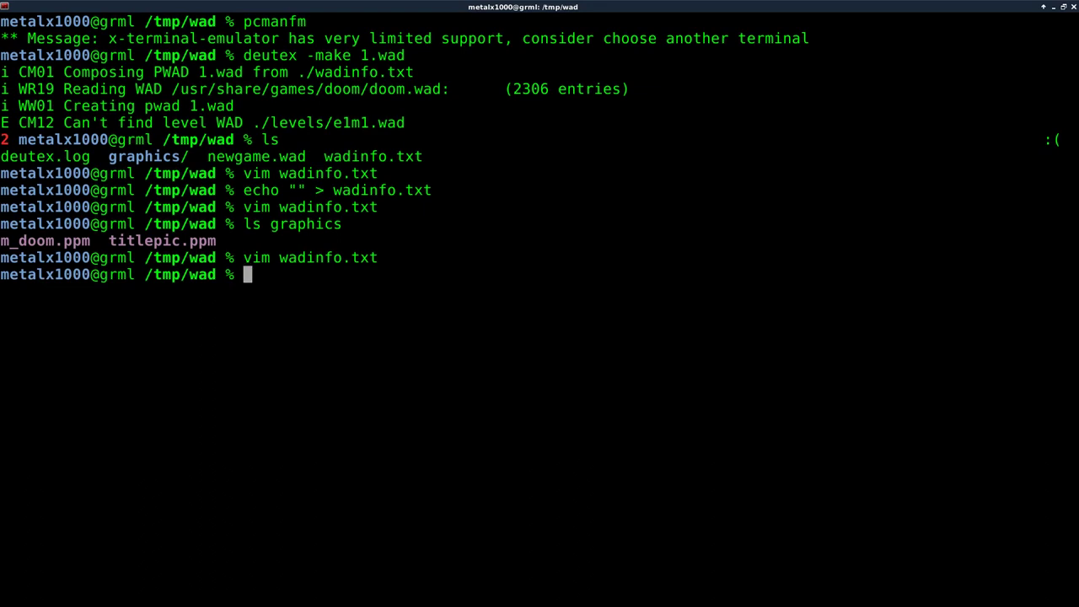
key("Up")
key("Up")
key("Up")
key("Up")
key("Up")
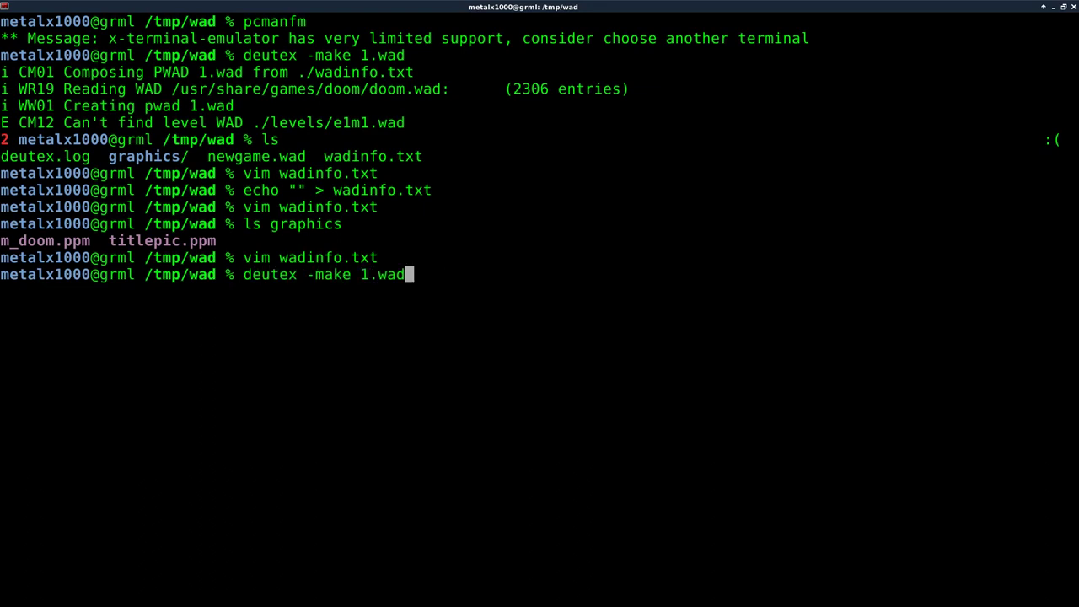
Build 1.wad with deutex and confirm its 72K size with ls -lha
key("Return")
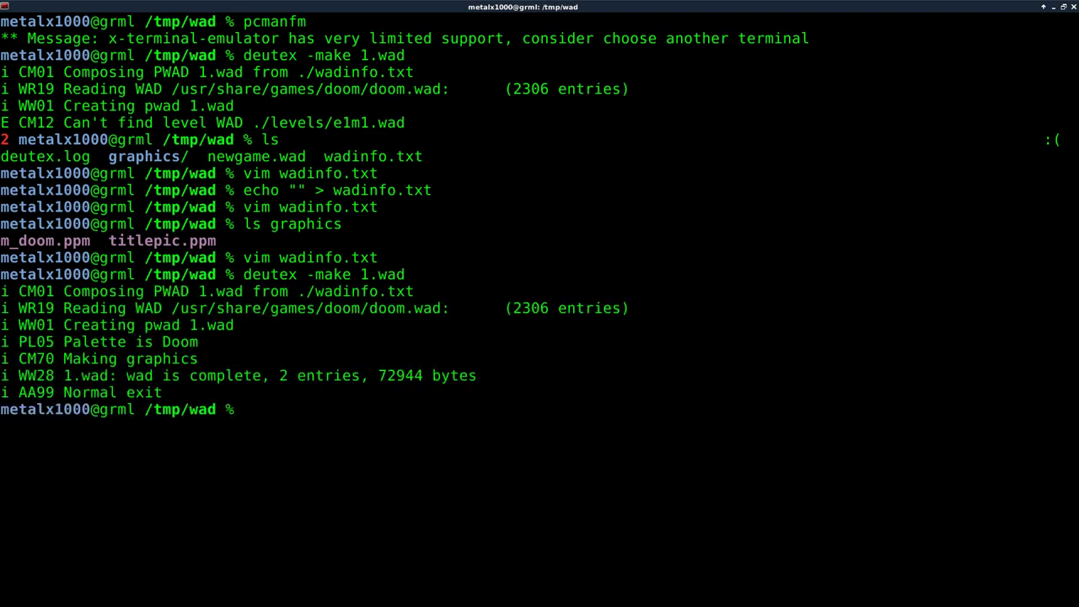
type("ls -lha")
key("Return")
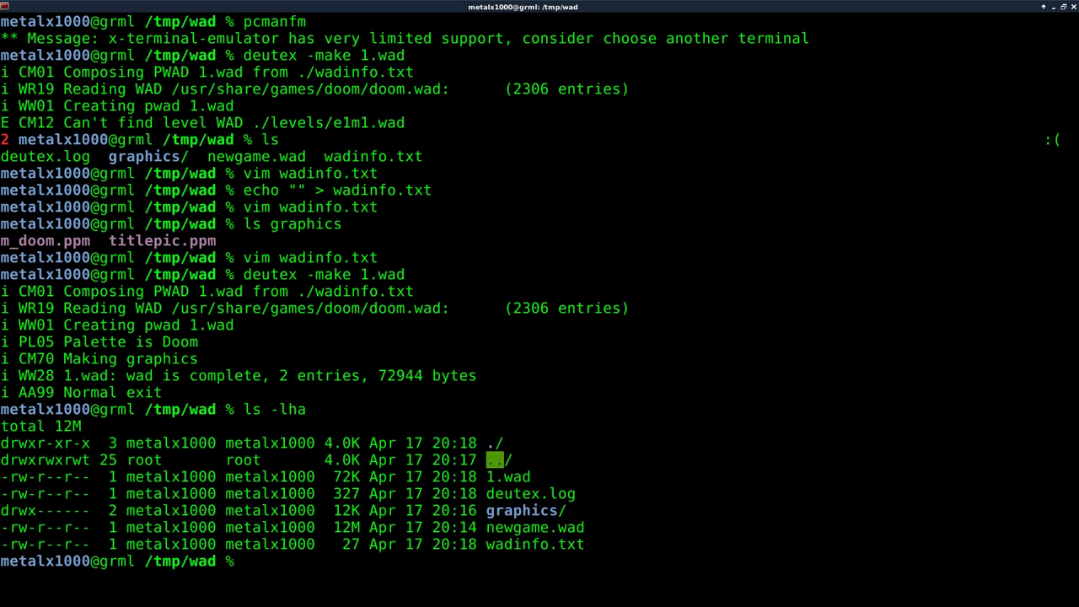
left_click_drag(334, 477, 361, 477)
Edit the earlier prboom launch command into 'prboom -file 1.wad'
key("Up")
key("Up")
key("Up")
key("Up")
key("Up")
key("Up")
key("Up")
key("Up")
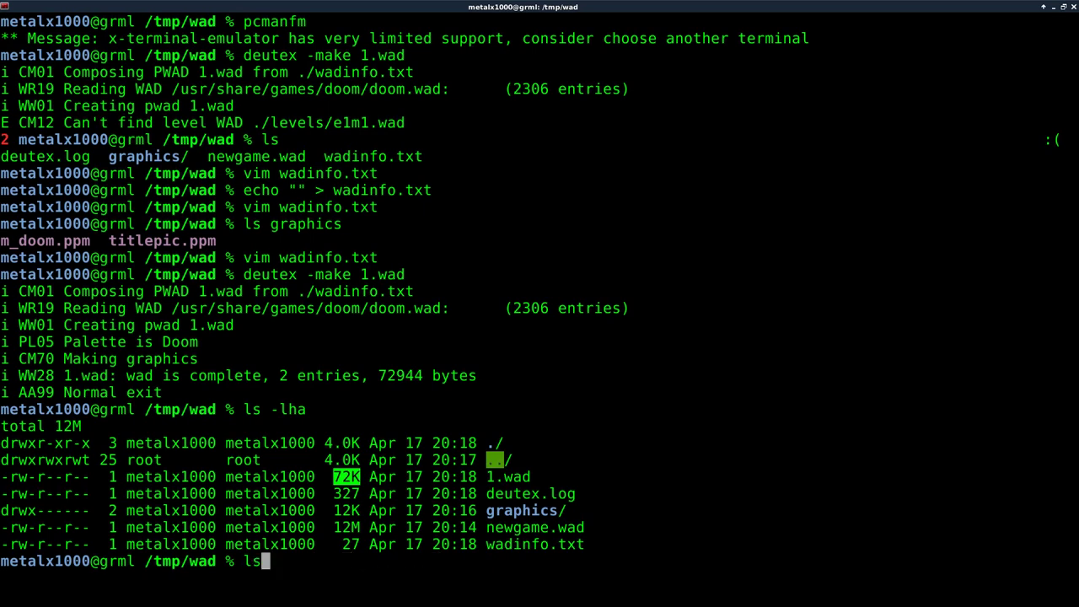
key("Up")
key("Up")
key("Up")
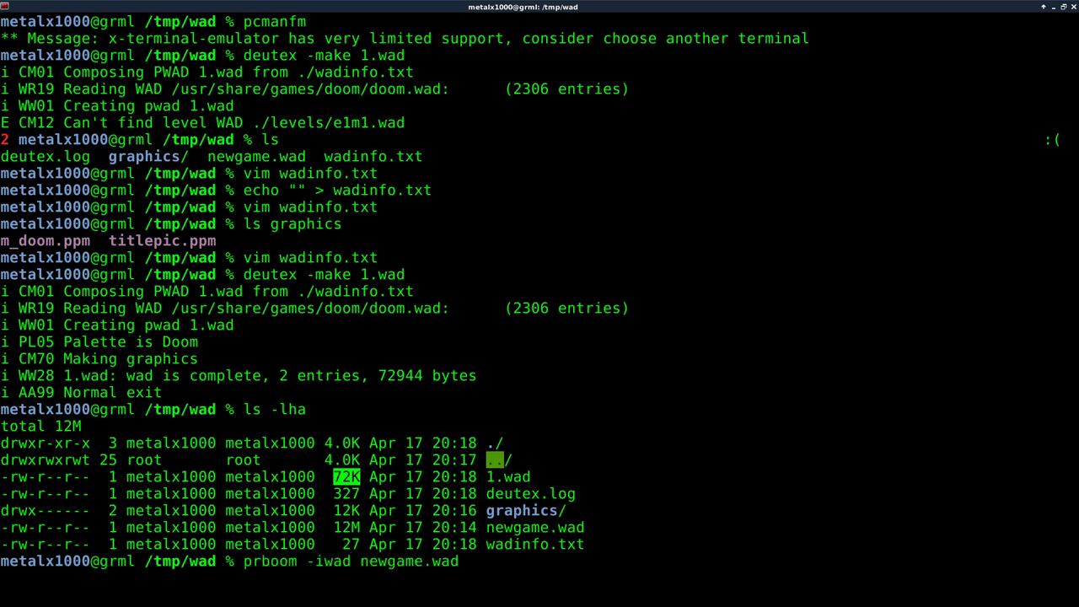
key("Left")
key("Left")
key("Left")
key("BackSpace")
key("BackSpace")
key("BackSpace")
key("BackSpace")
key("BackSpace")
key("BackSpace")
key("BackSpace")
key("BackSpace")
key("BackSpace")
key("BackSpace")
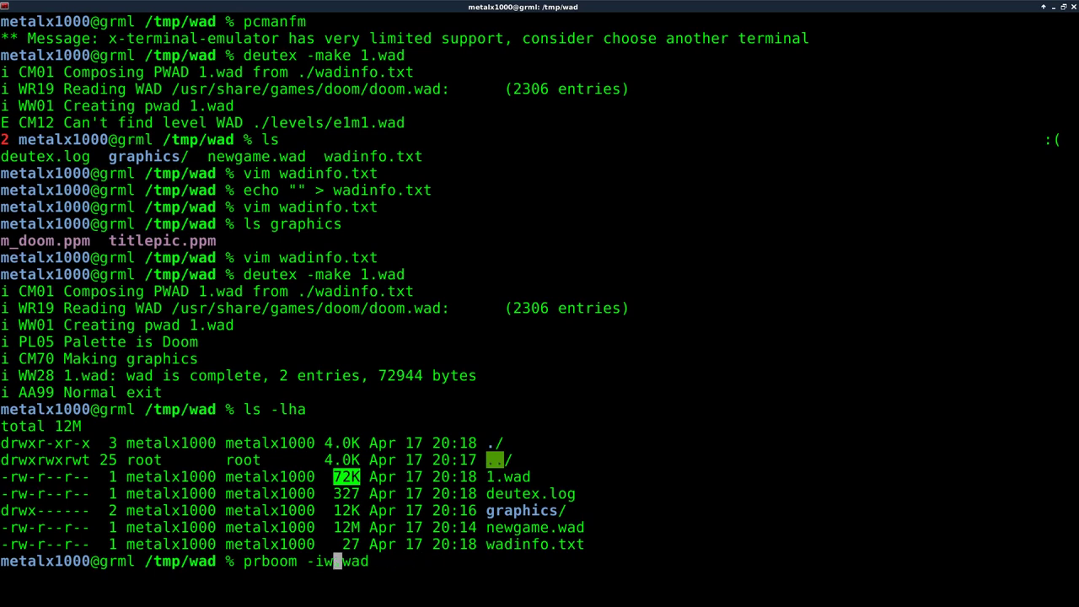
key("BackSpace")
key("BackSpace")
type("fil")
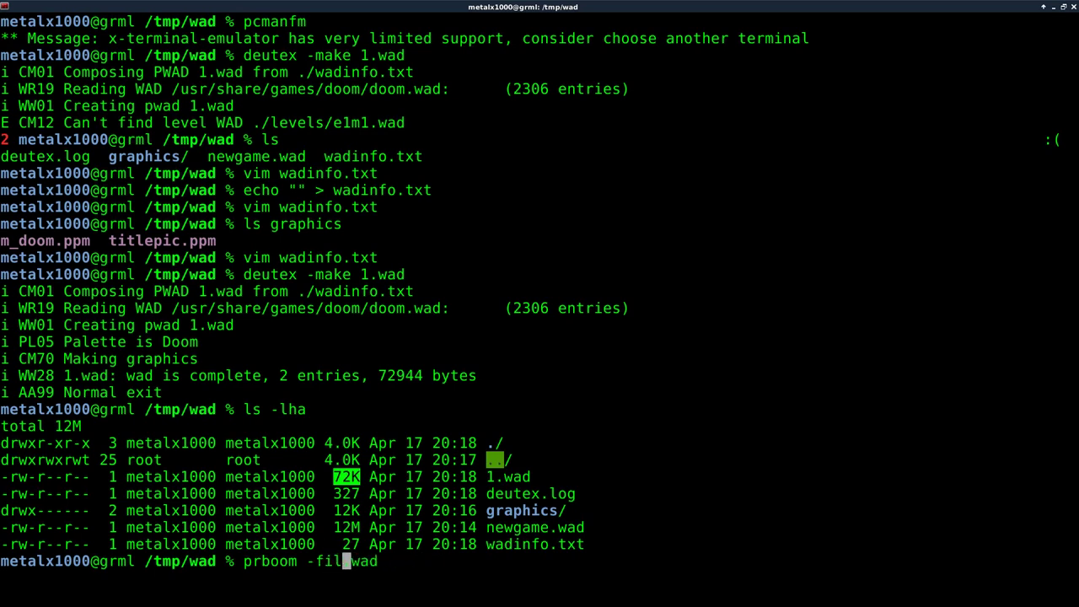
key("BackSpace")
key("BackSpace")
type("ile 1")
Clear the terminal, launch PrBoom-Plus with 1.wad, and start a new game
key("ctrl+l")
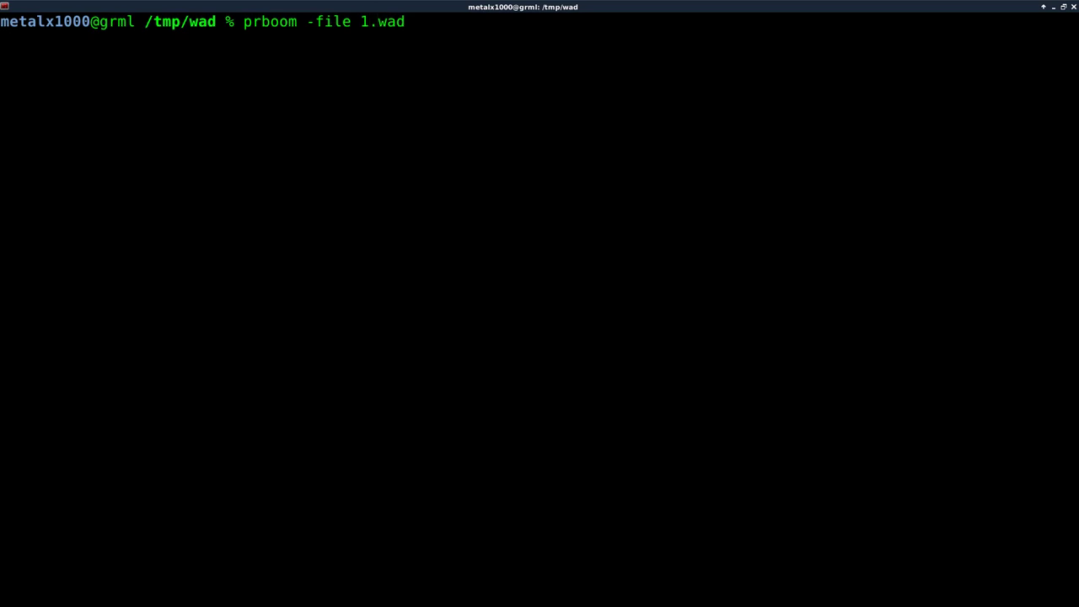
key("Return")
key("Escape")
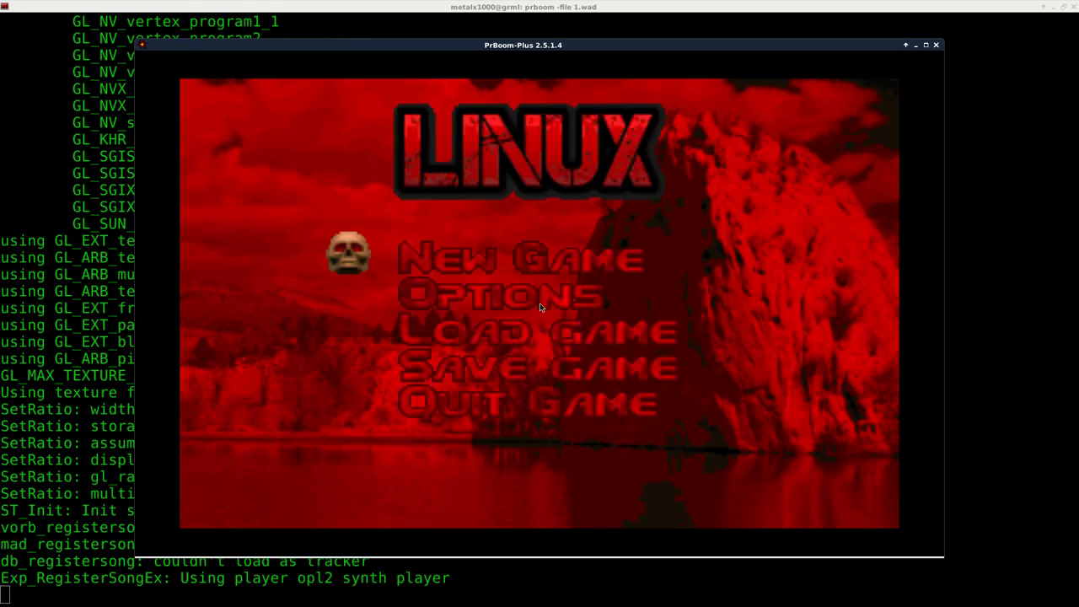
key("Return")
key("Return")
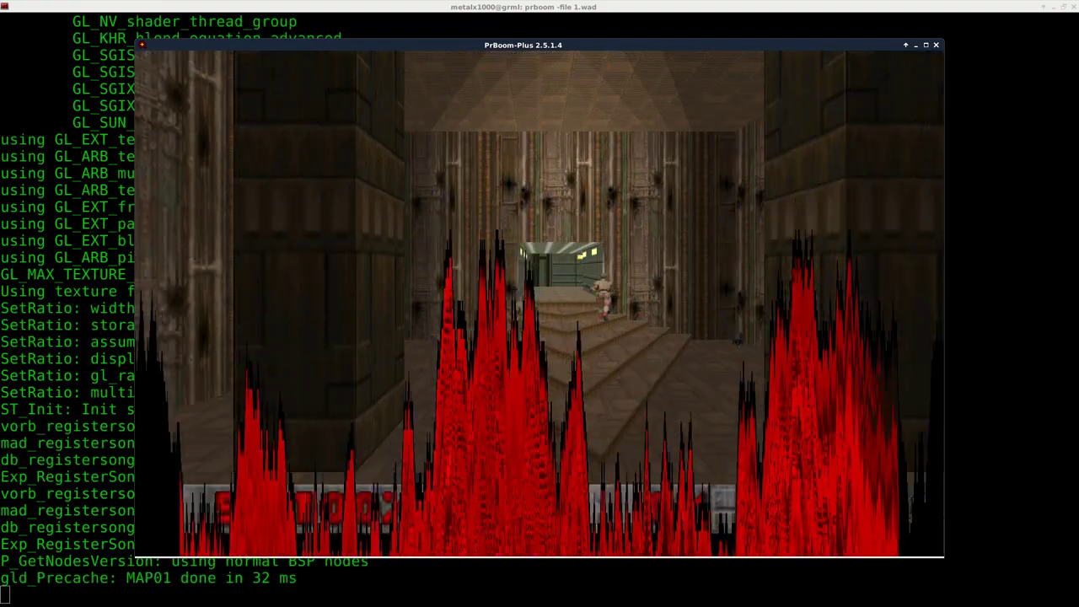
Walk MAP01 through the barred-window room toward the pillared stair room
key("Right")
key("Up")
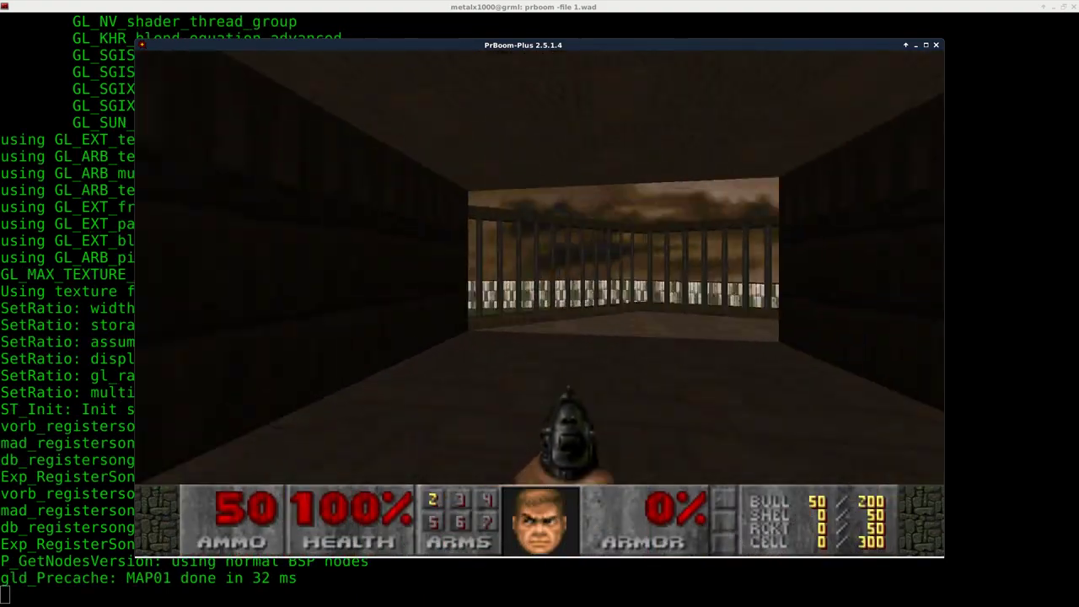
key("Up")
key("Right")
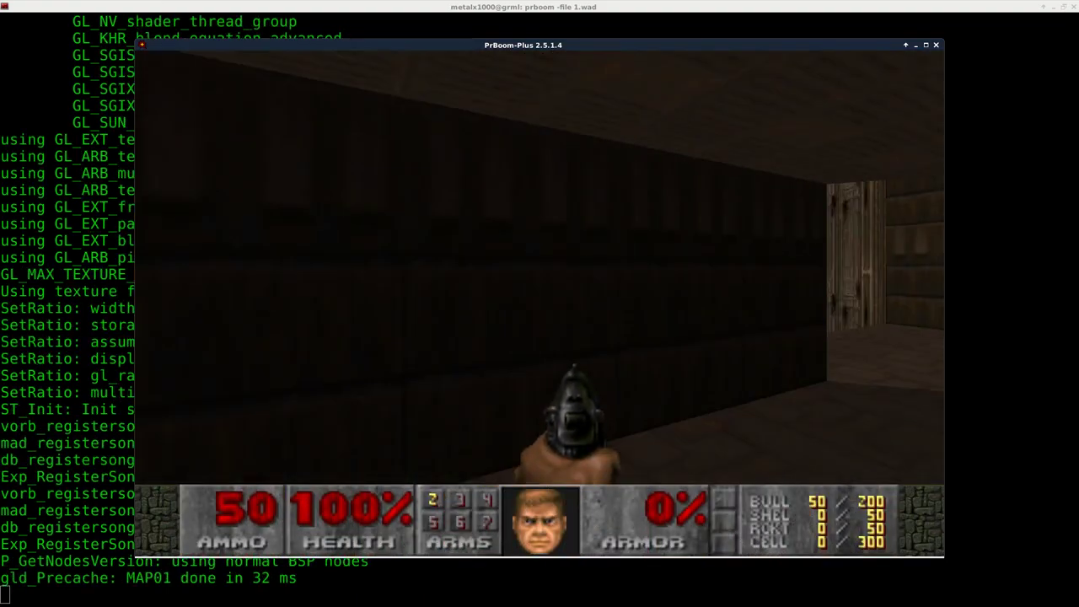
key("Right")
key("Up")
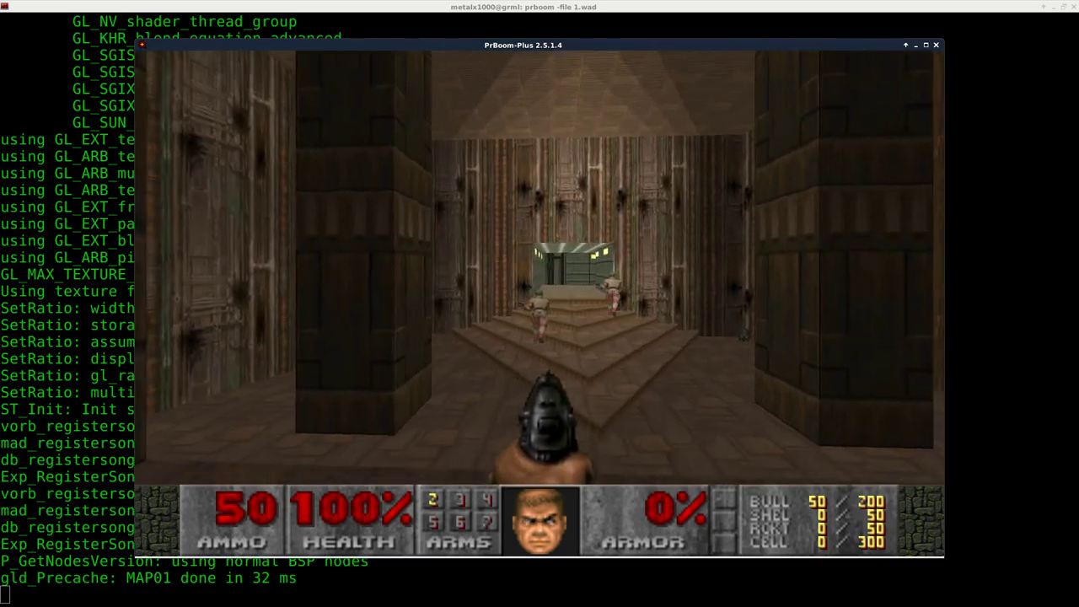
key("Up")
key("Right")
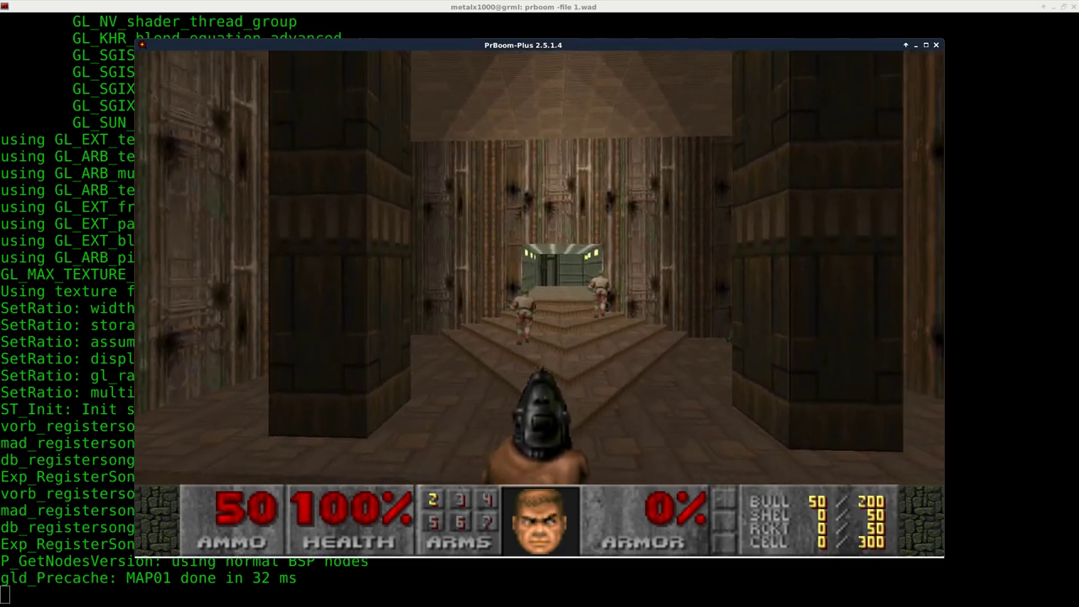
Explore the stair room and the corridor out to the outdoor walkway and back
key("Left")
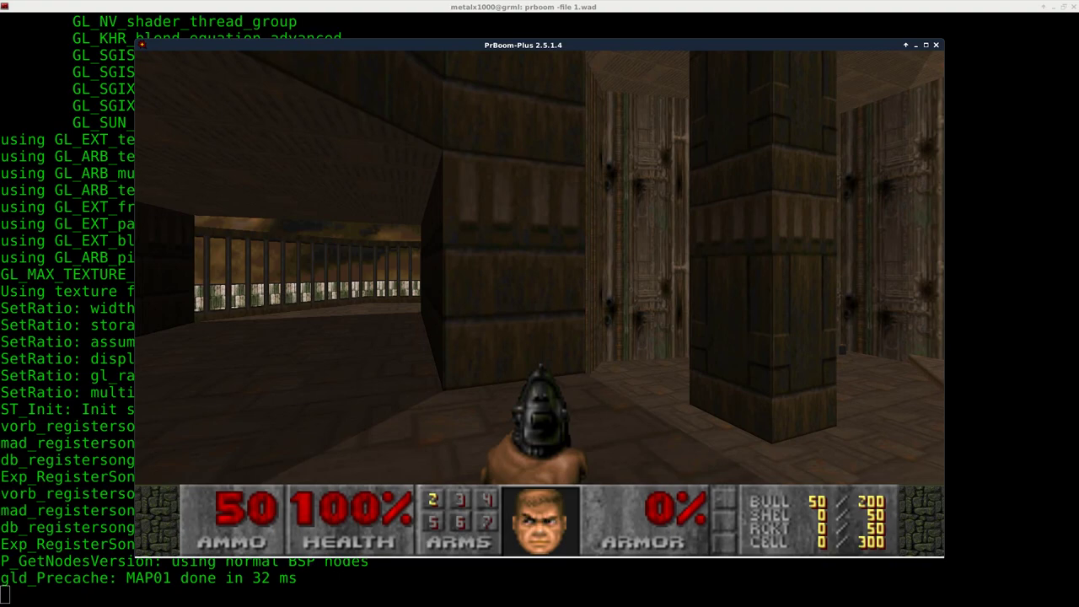
key("Right")
key("Up")
key("Right")
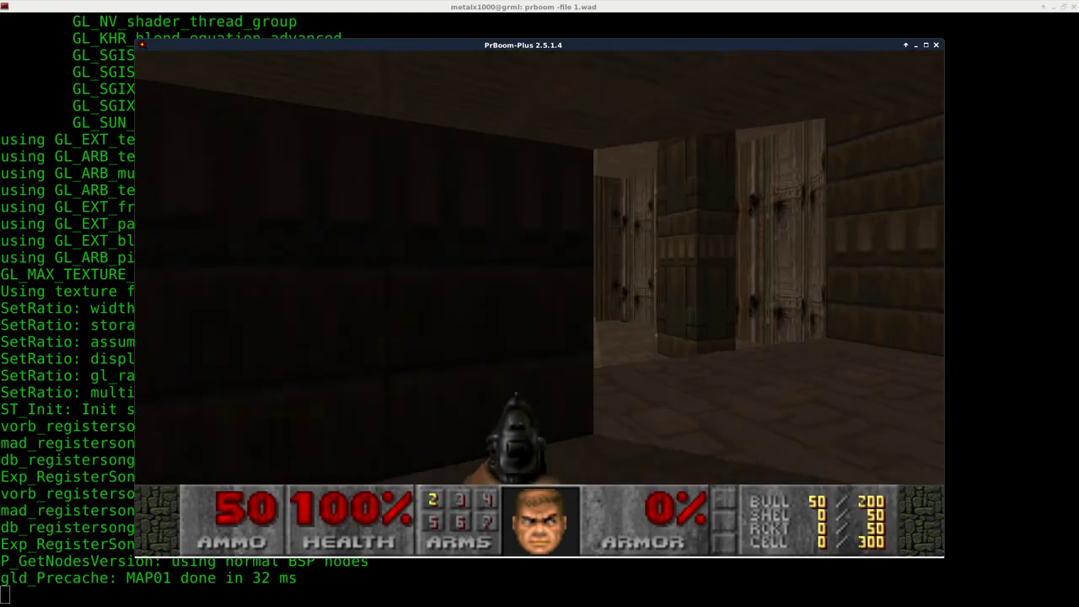
key("Up")
key("Right")
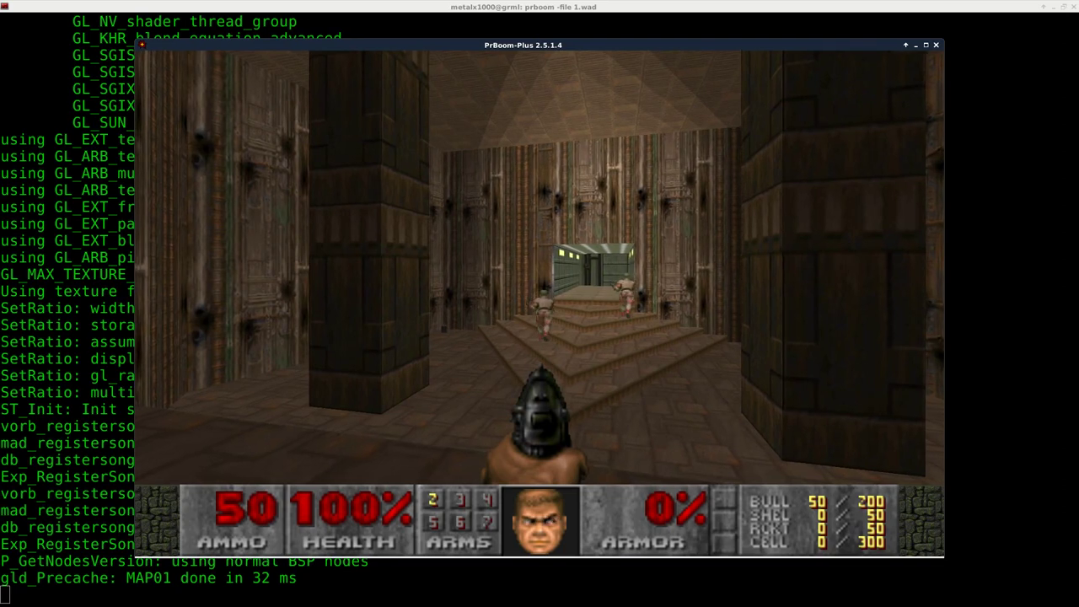
key("Left")
key("Up")
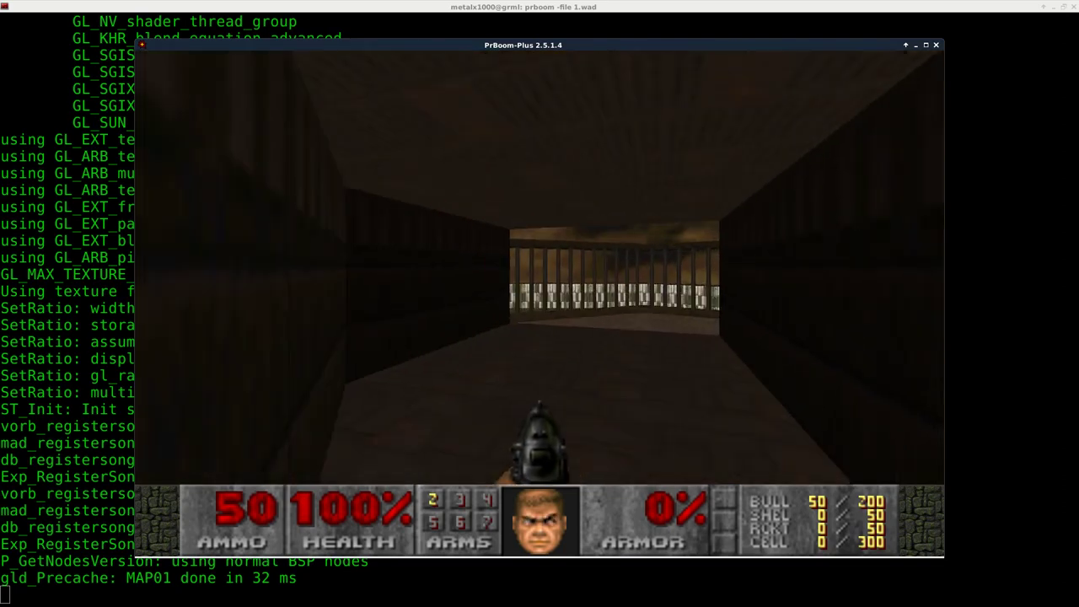
key("Right")
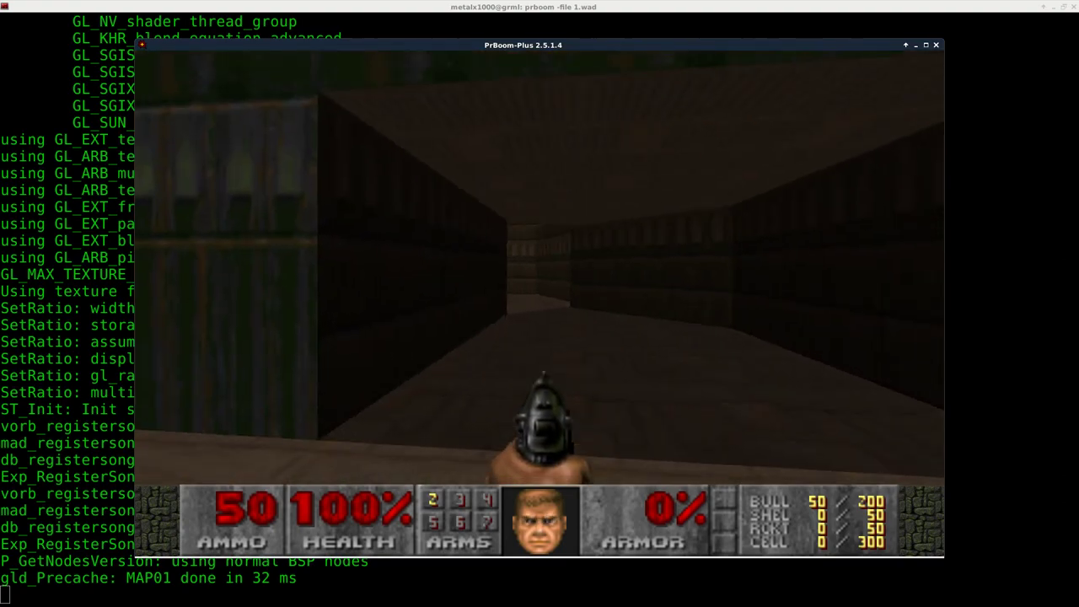
key("Up")
key("Left")
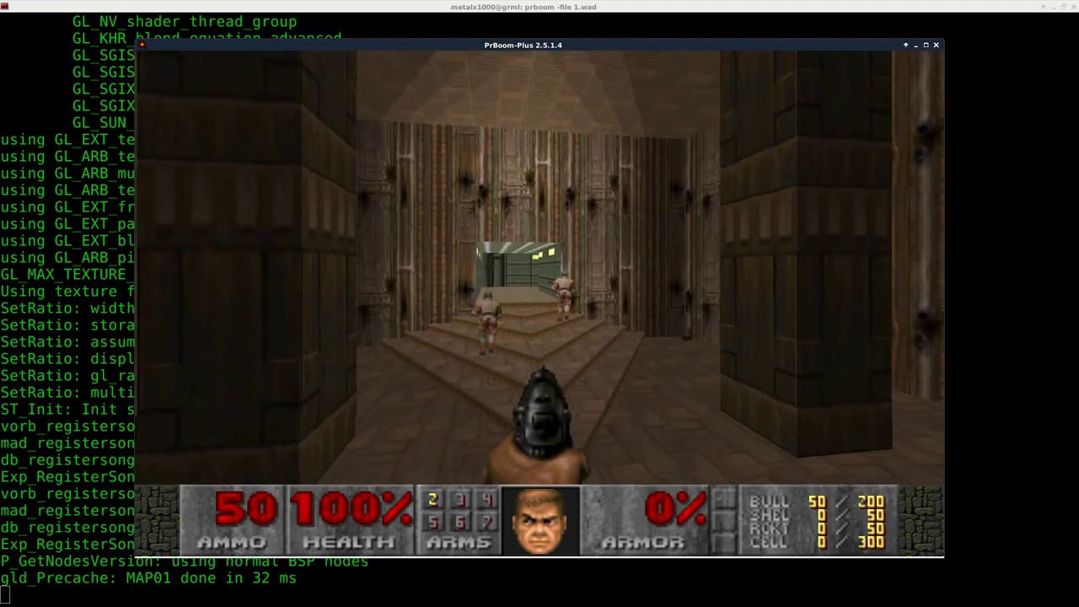
Open the menu with the LINUX logo and choose Quit Game, confirming with y
key("Escape")
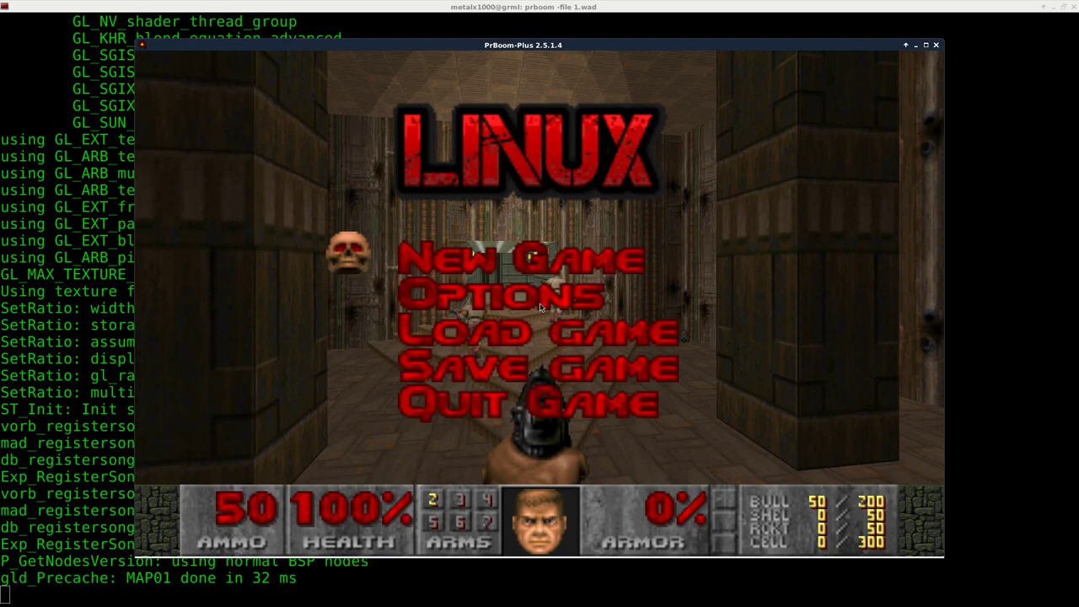
key("Up")
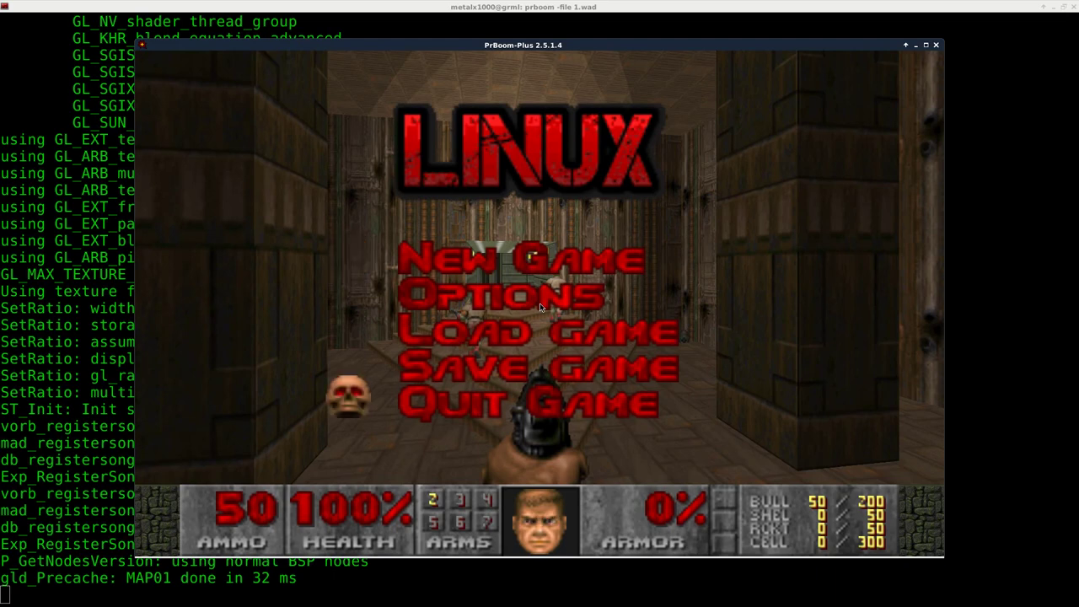
key("Return")
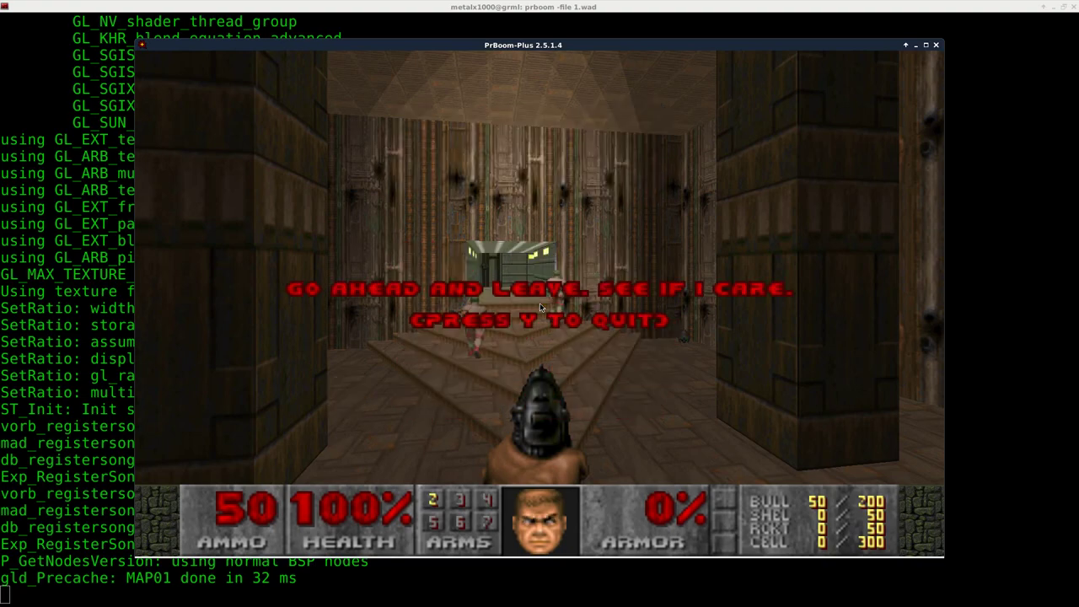
key("y")
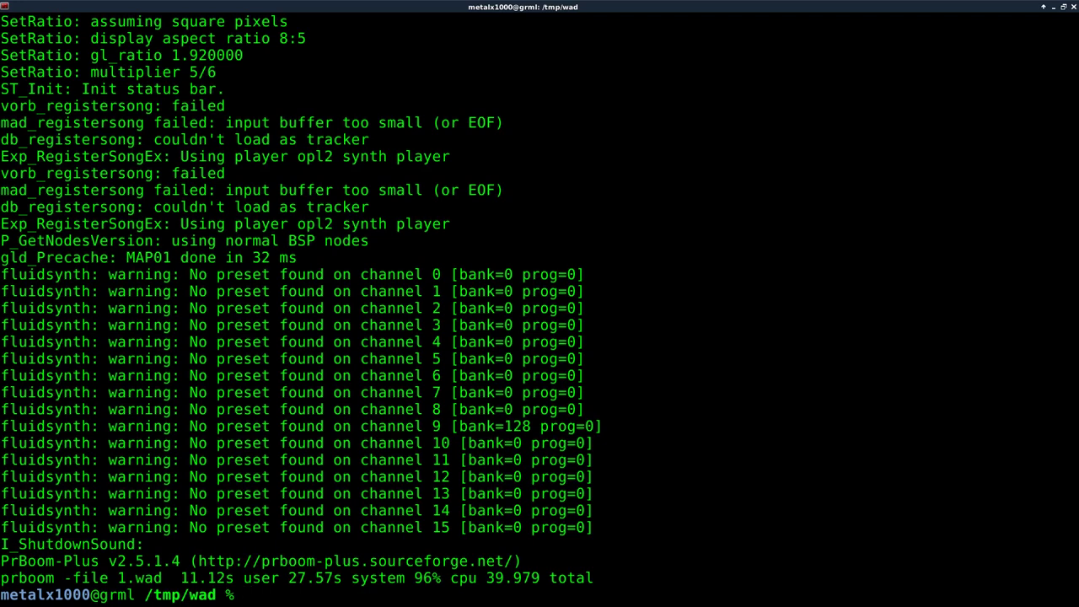
Return to the Terminal showing PrBoom-Plus's shutdown log and fresh prompt
key("alt+Tab")
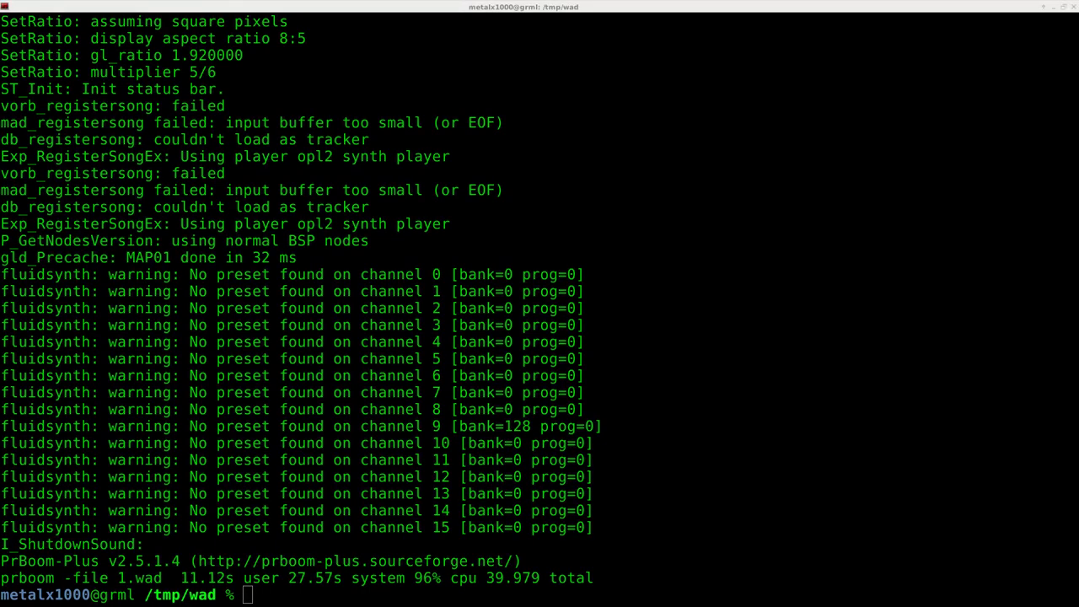